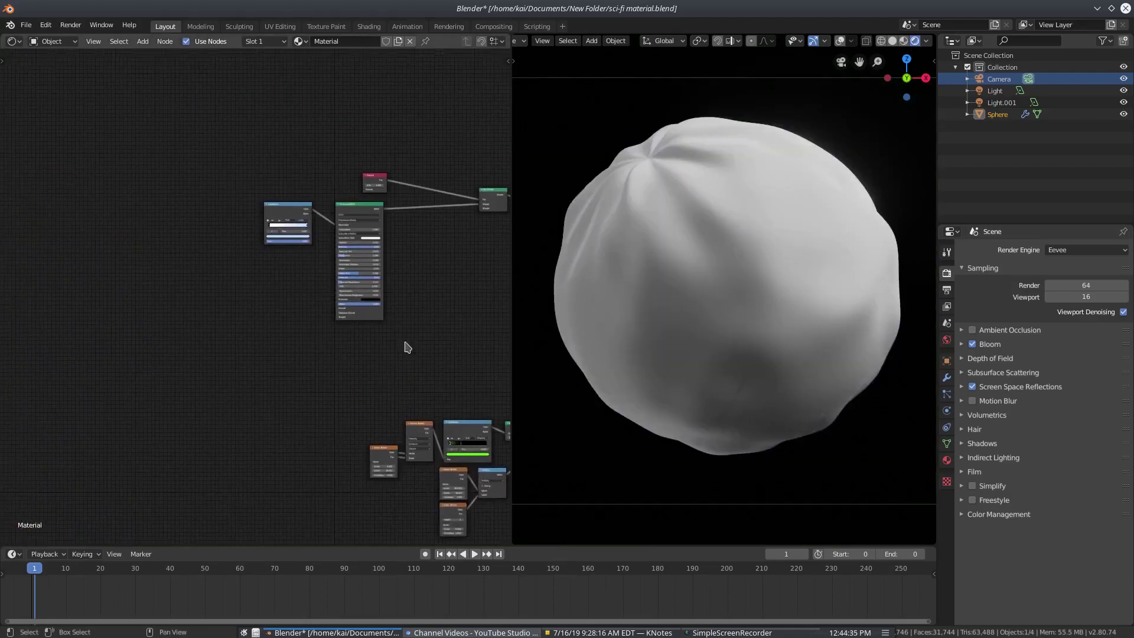
pyautogui.scroll(4, 248, 295)
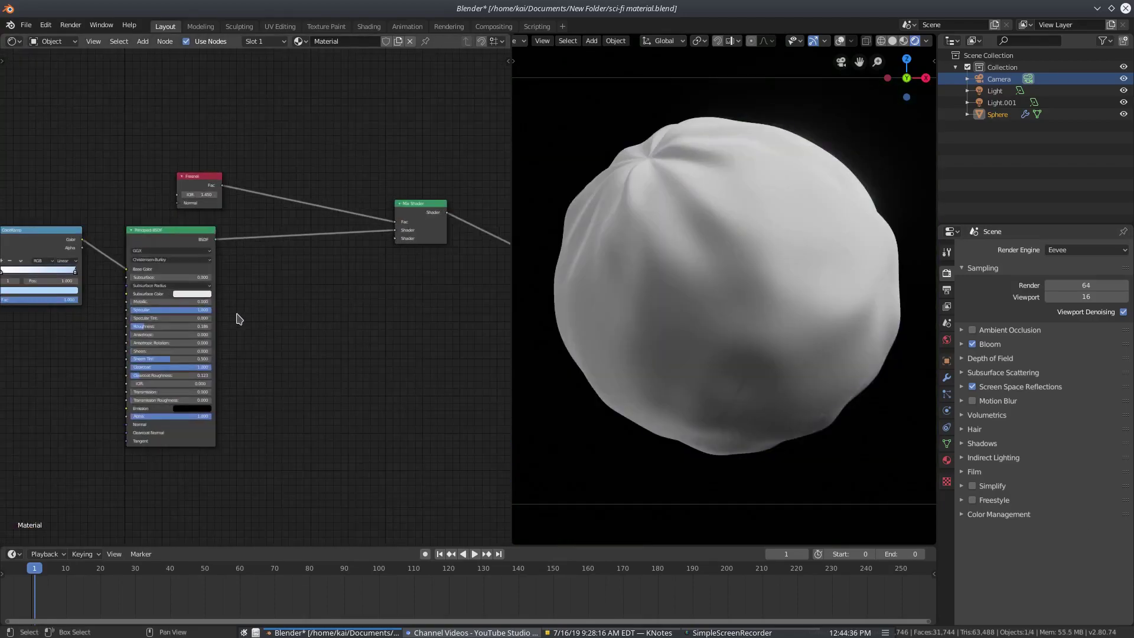
pyautogui.moveTo(235, 317); pyautogui.dragTo(289, 246, button='middle')
pyautogui.scroll(2, 289, 246)
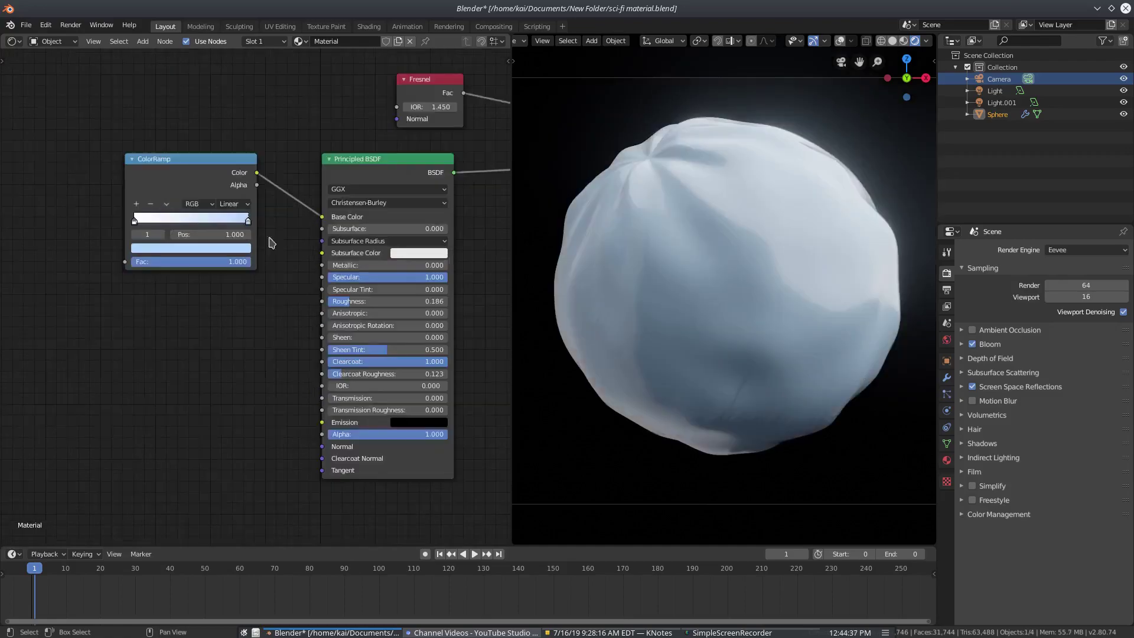
pyautogui.hotkey('shift', 'a')
pyautogui.click(216, 316)
pyautogui.write('coi')
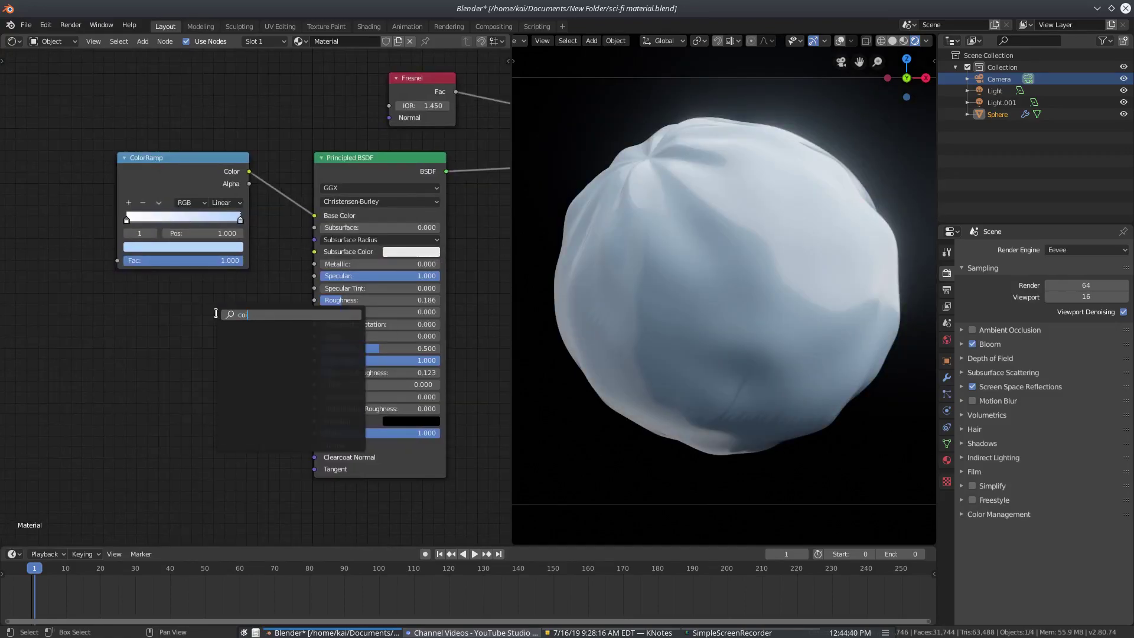
pyautogui.write('or')
pyautogui.press('Escape')
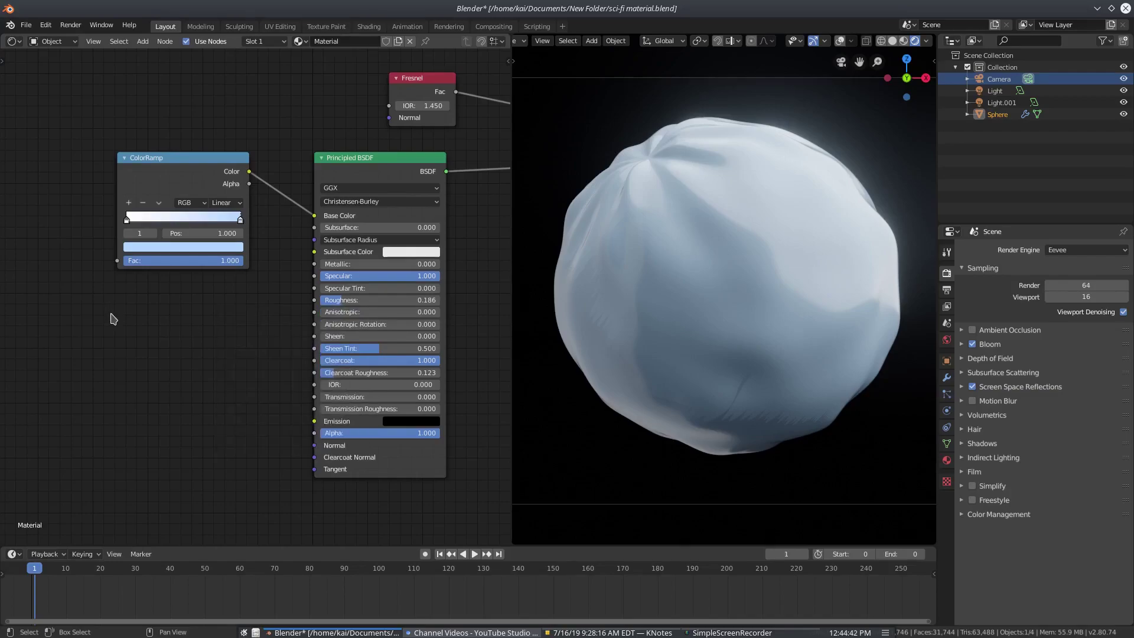
# Step: Inspect both colour stops of the ColorRamp feeding Base Color and show the end stop's colour as a hex code
pyautogui.scroll(5, 131, 222)
pyautogui.click(64, 182)
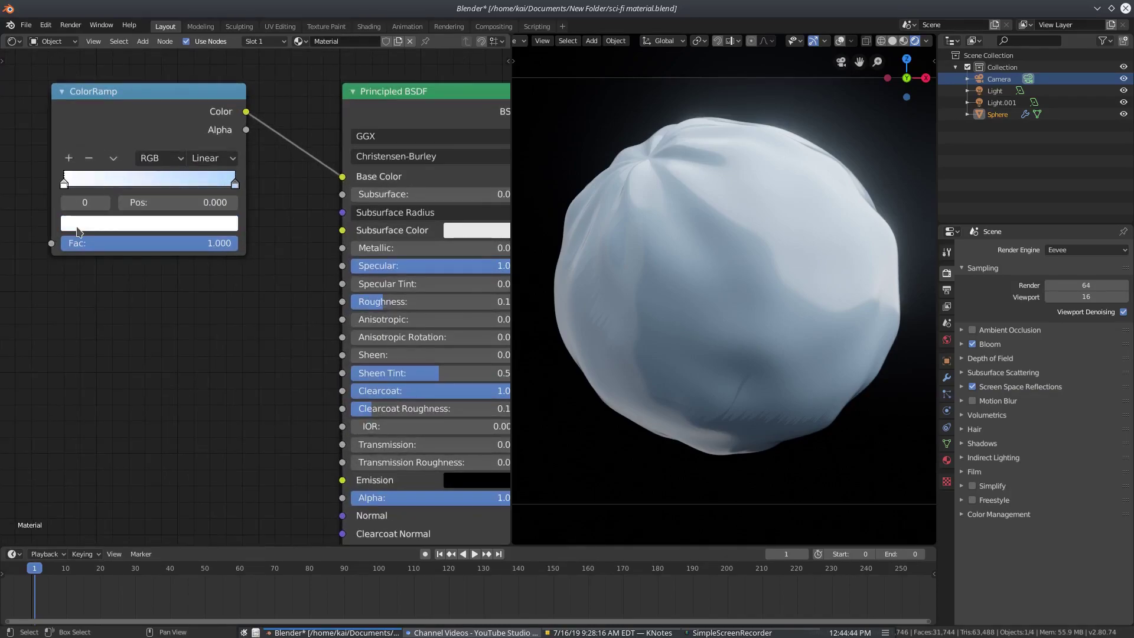
pyautogui.click(235, 184)
pyautogui.click(231, 223)
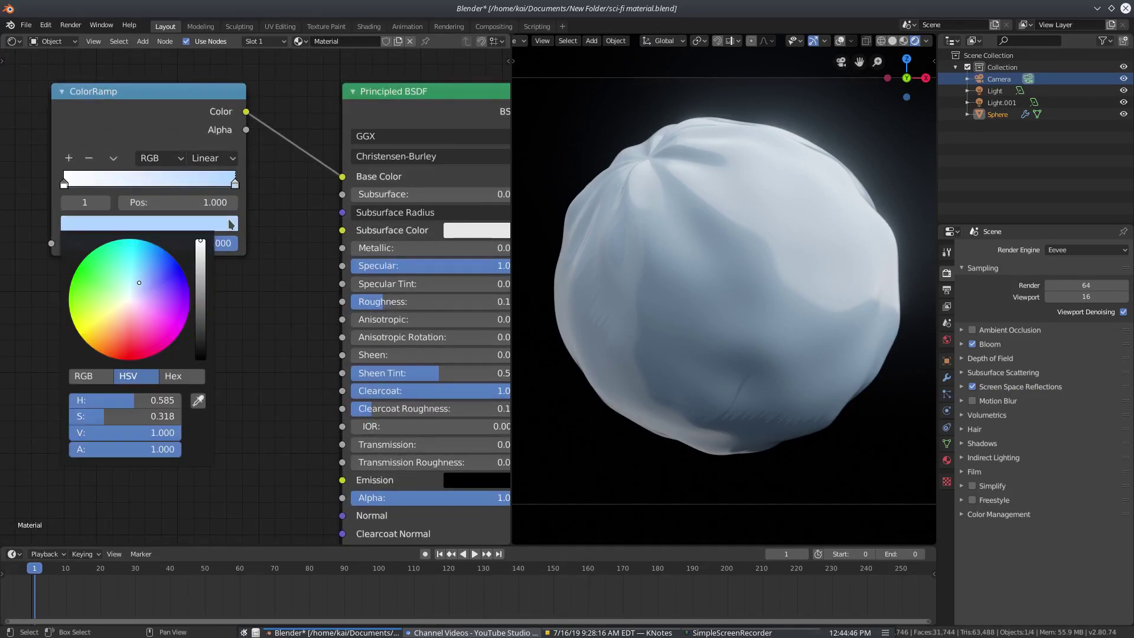
pyautogui.click(191, 376)
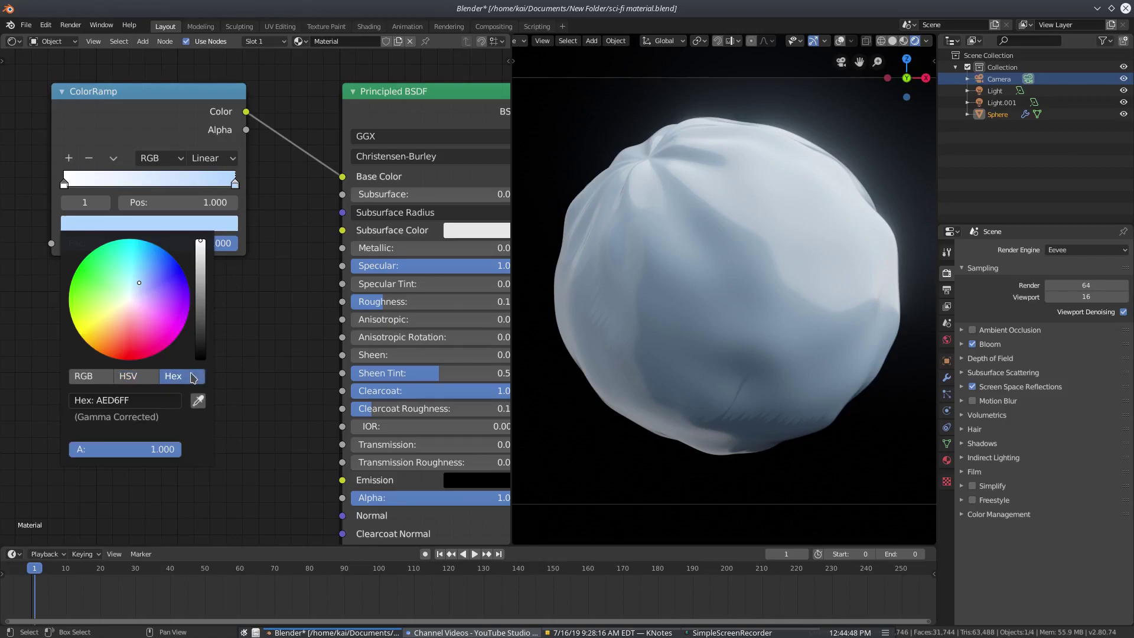
# Step: Examine the sphere's shape from another angle and review its Displace and Subdivision modifiers and the Clouds texture driving the displacement
pyautogui.moveTo(764, 319)
pyautogui.mouseDown(button='middle')
pyautogui.moveTo(703, 333)
pyautogui.moveTo(726, 283)
pyautogui.moveTo(664, 269)
pyautogui.moveTo(814, 356)
pyautogui.moveTo(782, 313)
pyautogui.mouseUp(button='middle')
pyautogui.scroll(5, 726, 296)
pyautogui.scroll(-4, 726, 284)
pyautogui.press('KP_Decimal')
pyautogui.scroll(4, 782, 314)
pyautogui.moveTo(839, 339); pyautogui.dragTo(784, 455, button='middle')
pyautogui.click(947, 379)
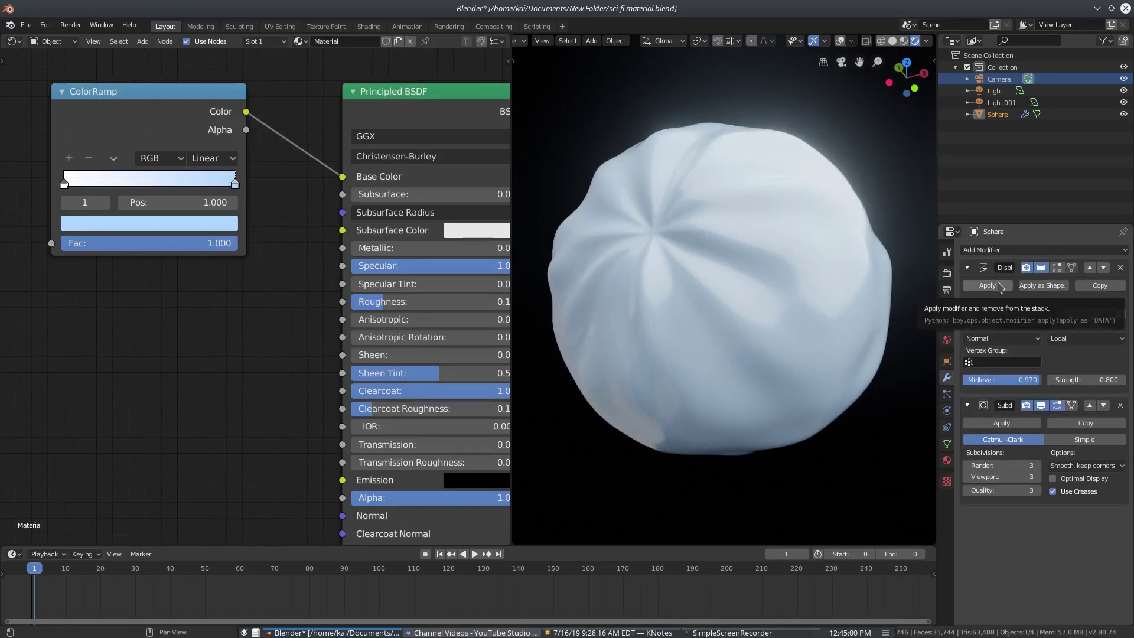
pyautogui.click(1007, 250)
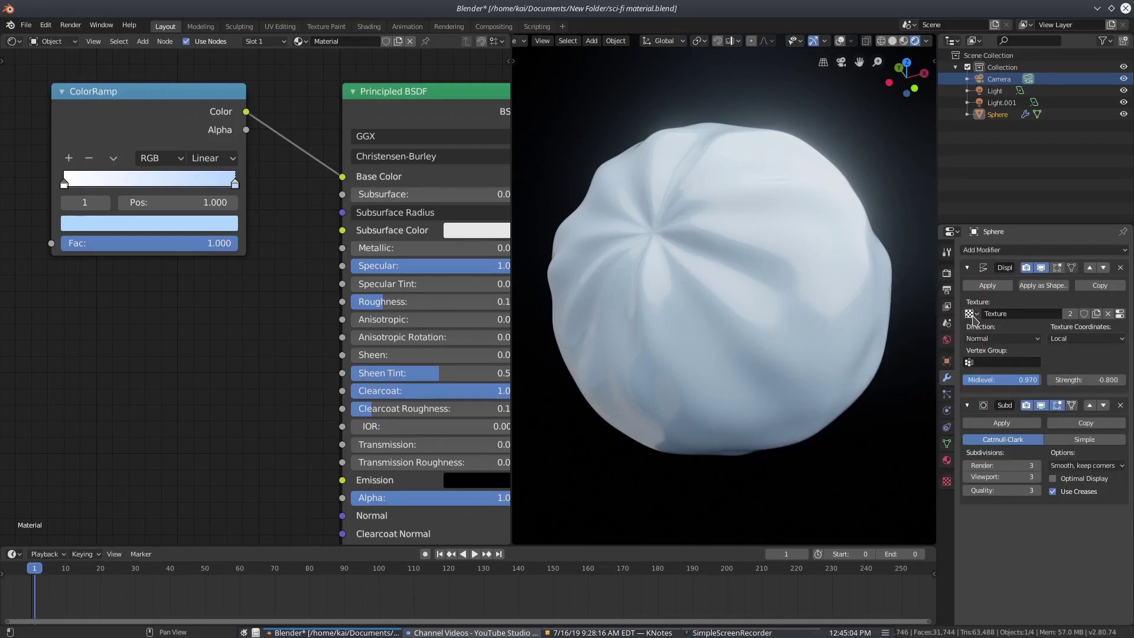
pyautogui.click(947, 481)
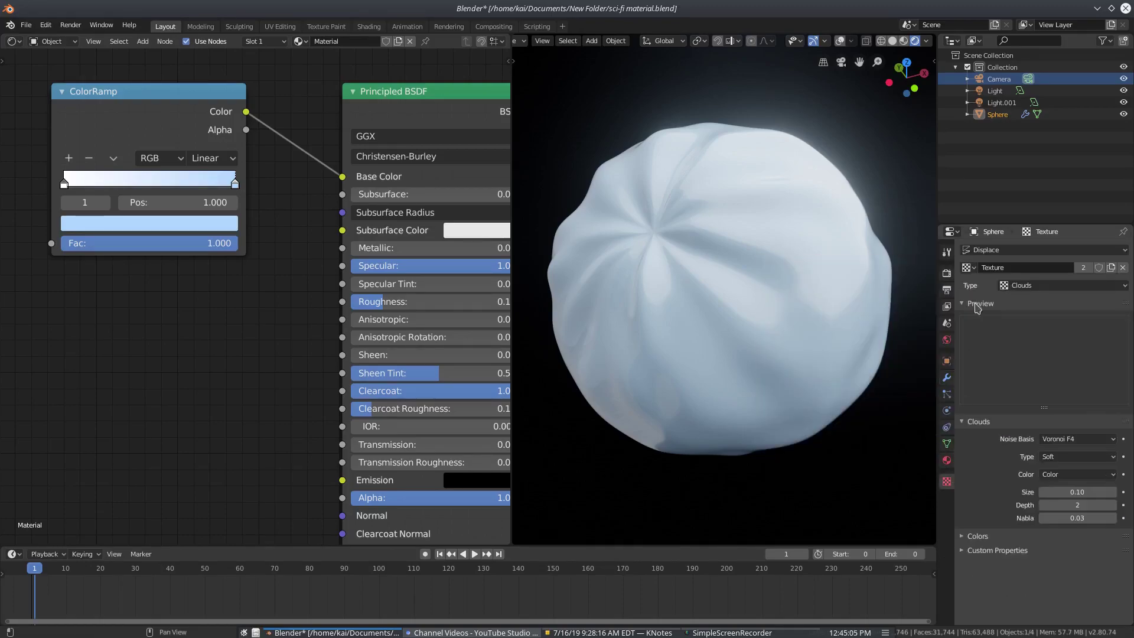
pyautogui.click(1015, 287)
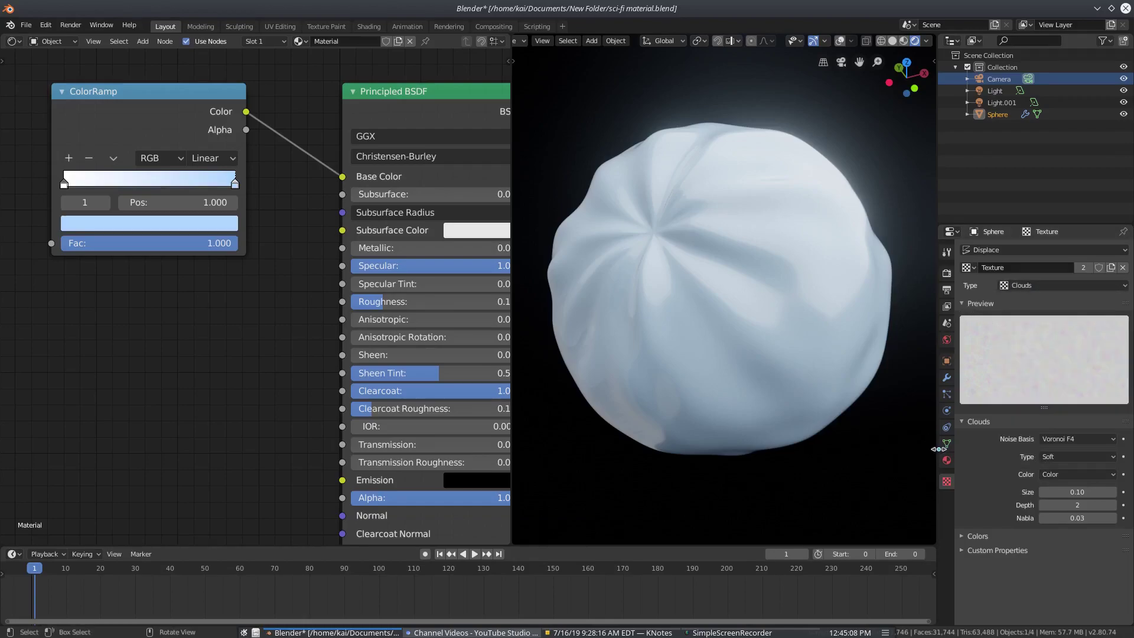
pyautogui.click(947, 377)
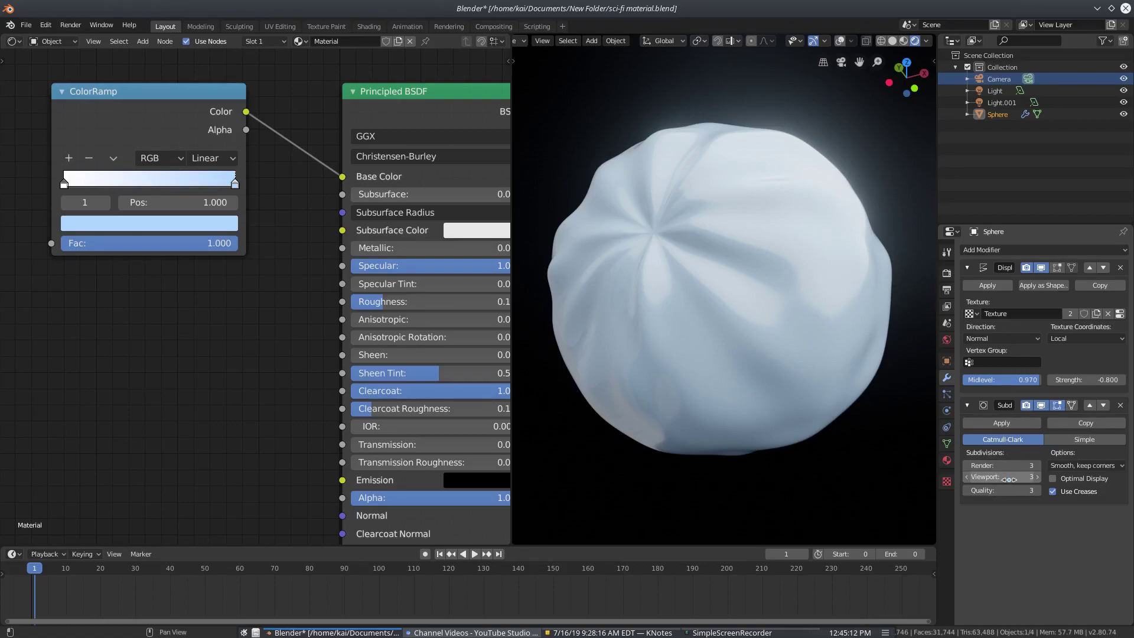
# Step: Set the Sheen Tint of the Principled BSDF node to 0
pyautogui.scroll(-3, 309, 360)
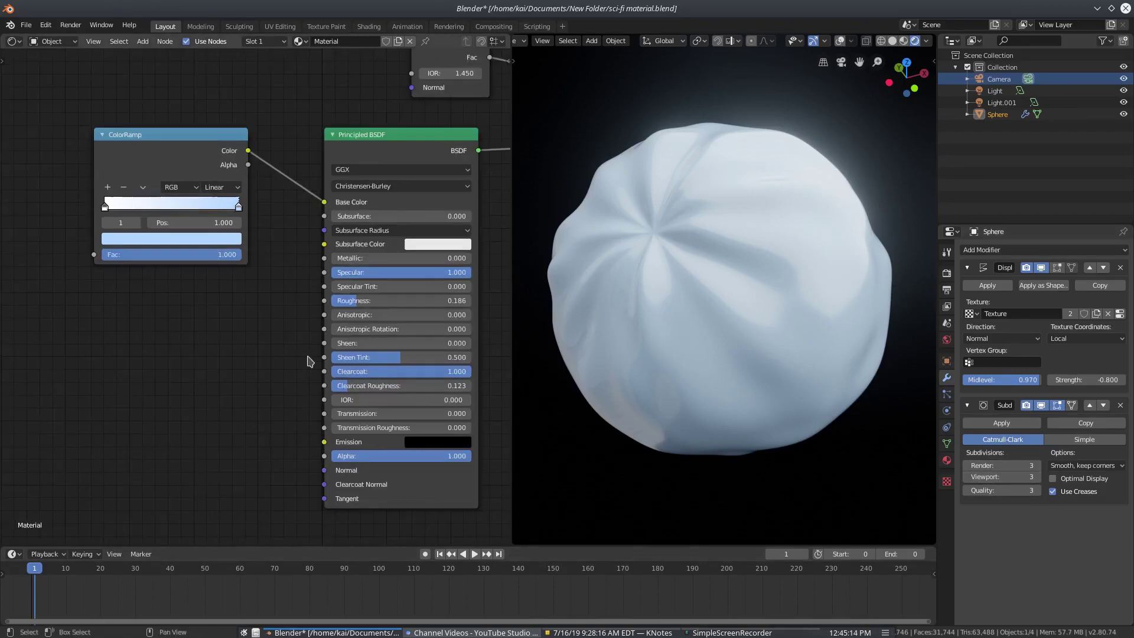
pyautogui.moveTo(244, 364); pyautogui.dragTo(169, 331, button='middle')
pyautogui.moveTo(728, 359); pyautogui.dragTo(753, 346, button='middle')
pyautogui.moveTo(412, 218); pyautogui.dragTo(389, 228, button='middle')
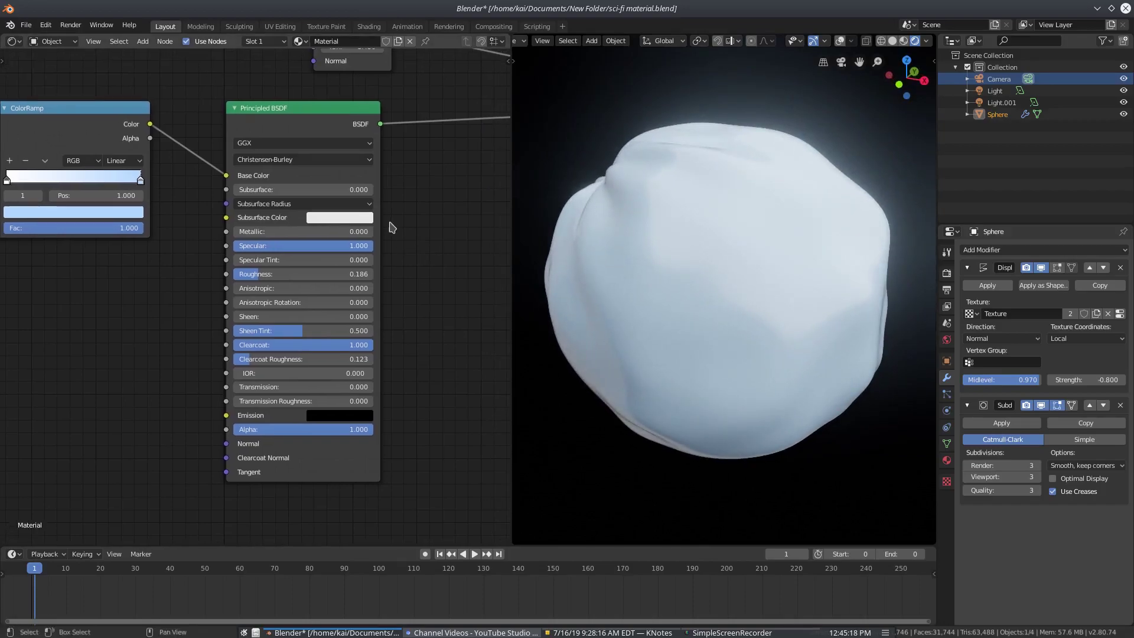
pyautogui.click(298, 116)
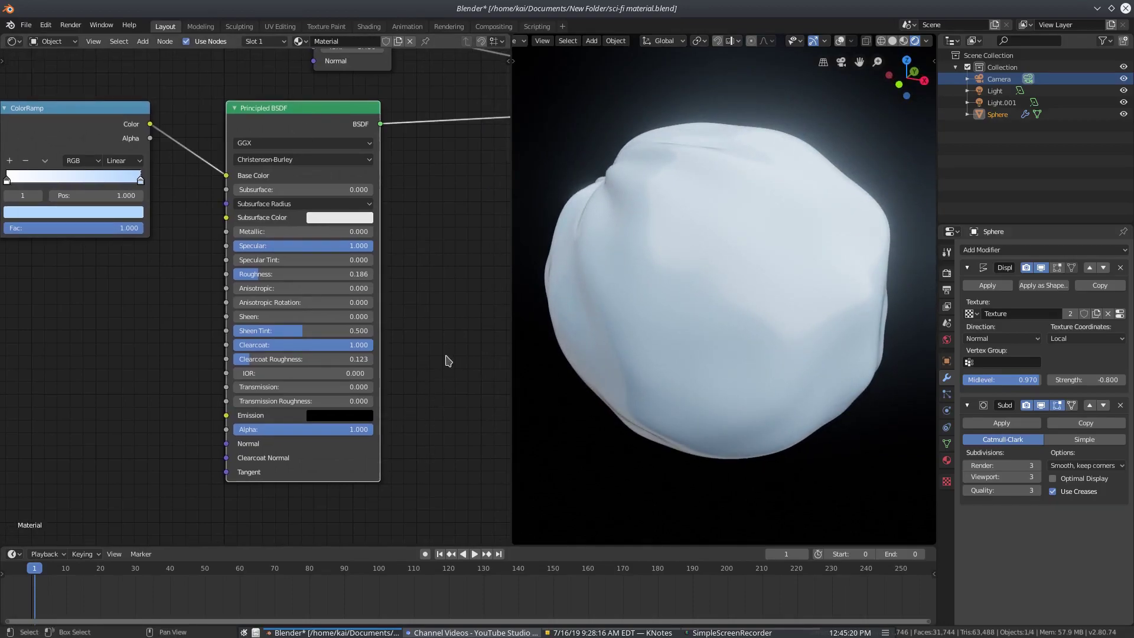
pyautogui.moveTo(258, 248)
pyautogui.mouseDown()
pyautogui.moveTo(240, 248)
pyautogui.moveTo(260, 248)
pyautogui.mouseUp()
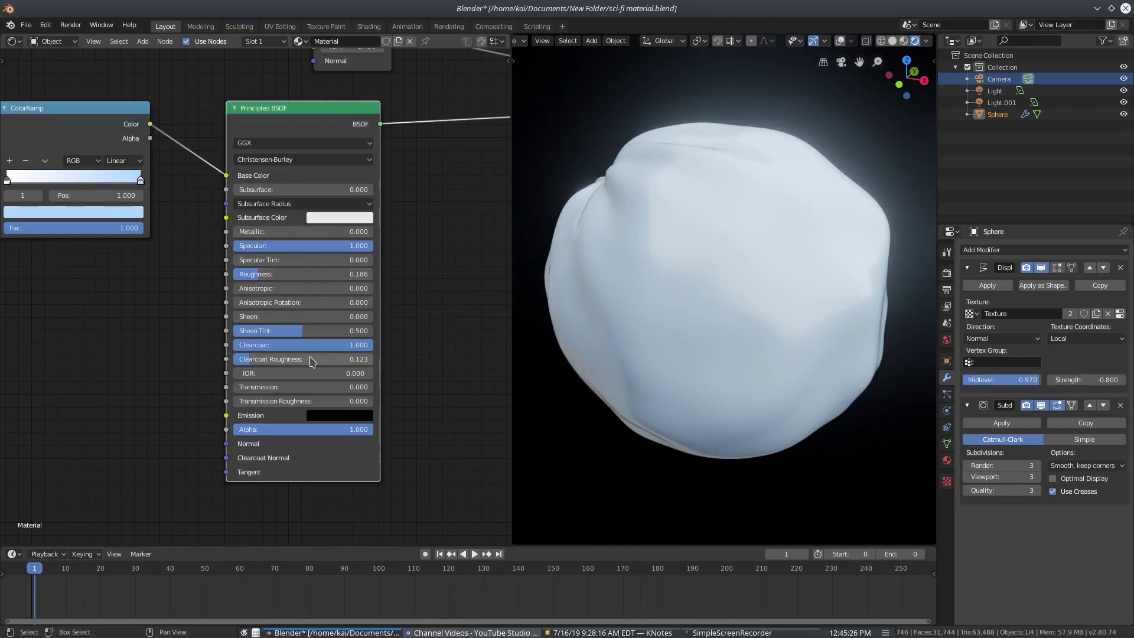
pyautogui.moveTo(324, 333); pyautogui.dragTo(251, 333)
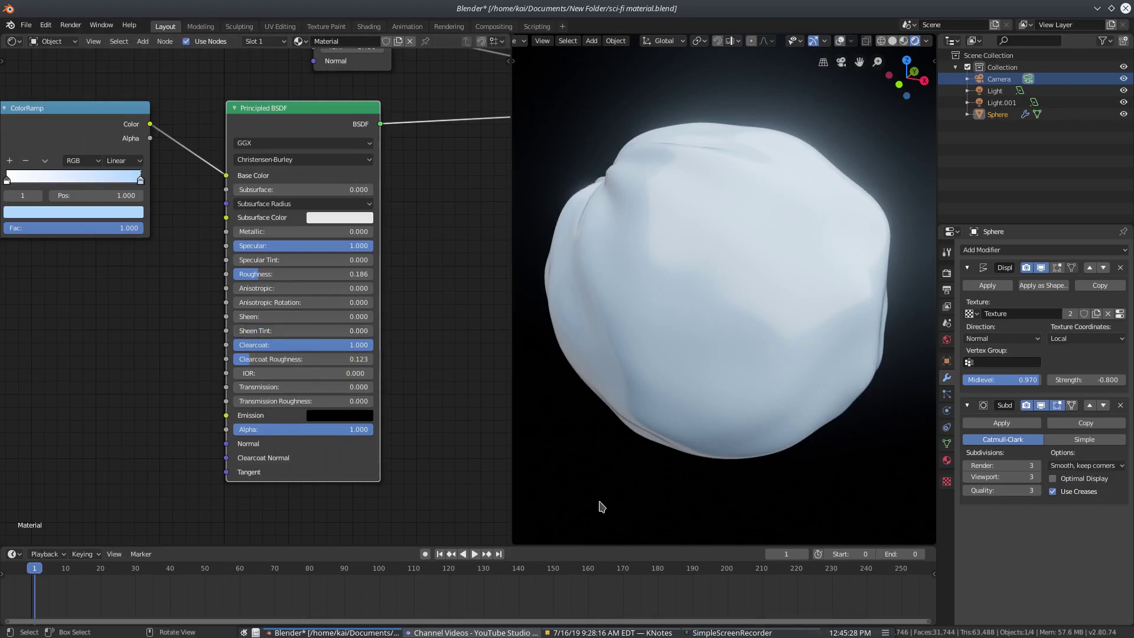
# Step: Move the Fresnel node slightly farther up and left of the Mix Shader whose factor it drives
pyautogui.scroll(-2, 423, 330)
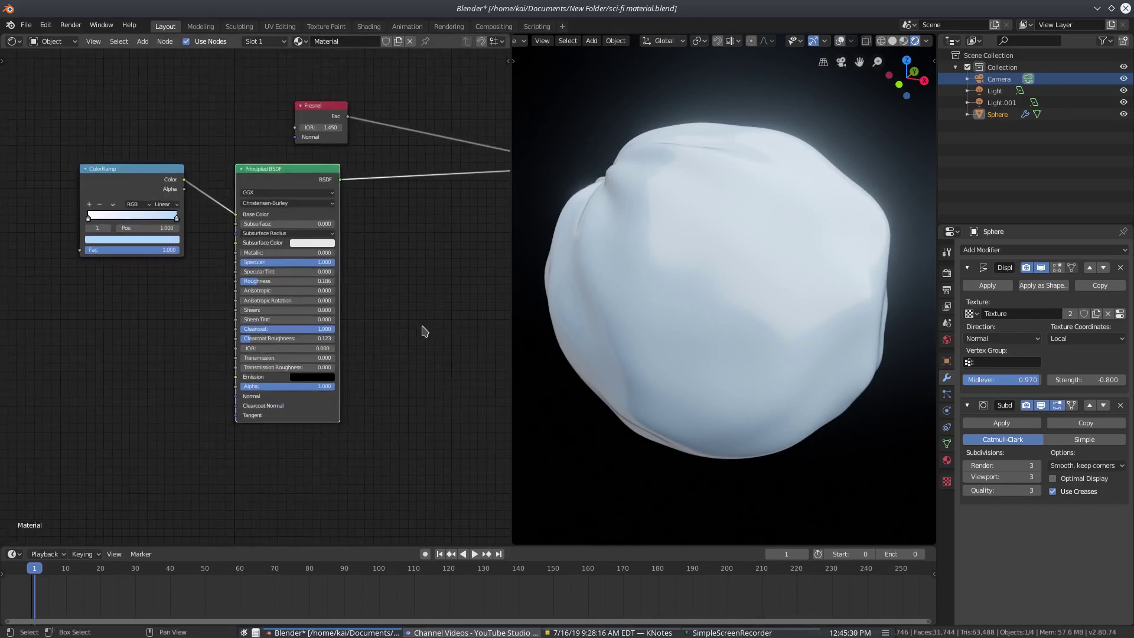
pyautogui.moveTo(466, 301); pyautogui.dragTo(314, 337, button='middle')
pyautogui.scroll(1, 312, 331)
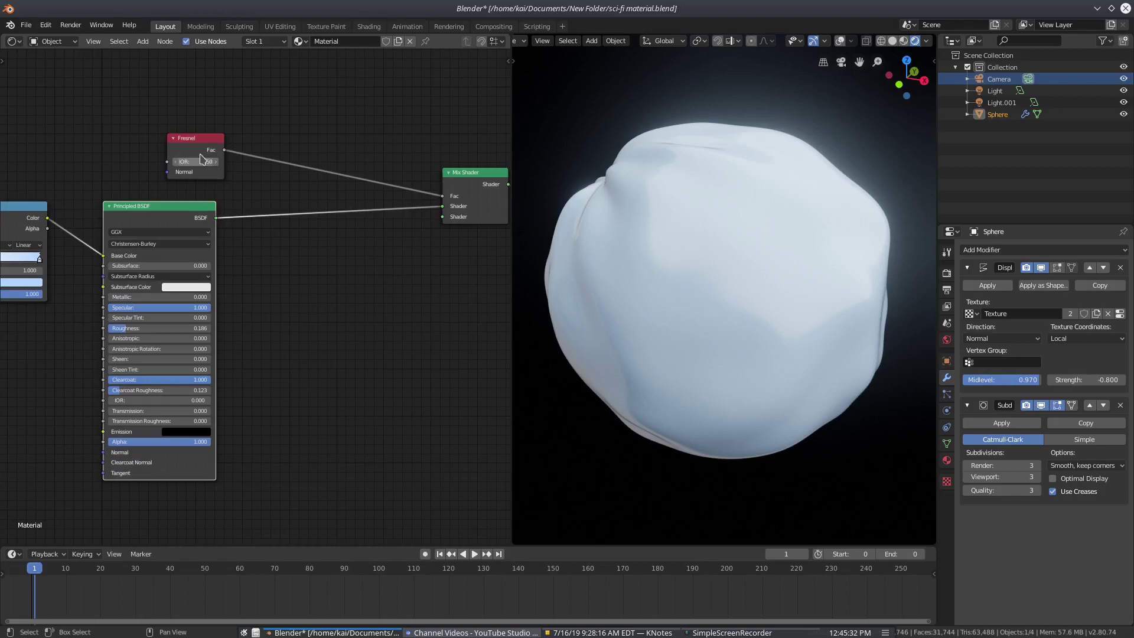
pyautogui.moveTo(230, 141); pyautogui.dragTo(159, 141, button='middle')
pyautogui.moveTo(132, 143)
pyautogui.mouseDown()
pyautogui.moveTo(111, 129)
pyautogui.moveTo(169, 122)
pyautogui.moveTo(118, 127)
pyautogui.mouseUp()
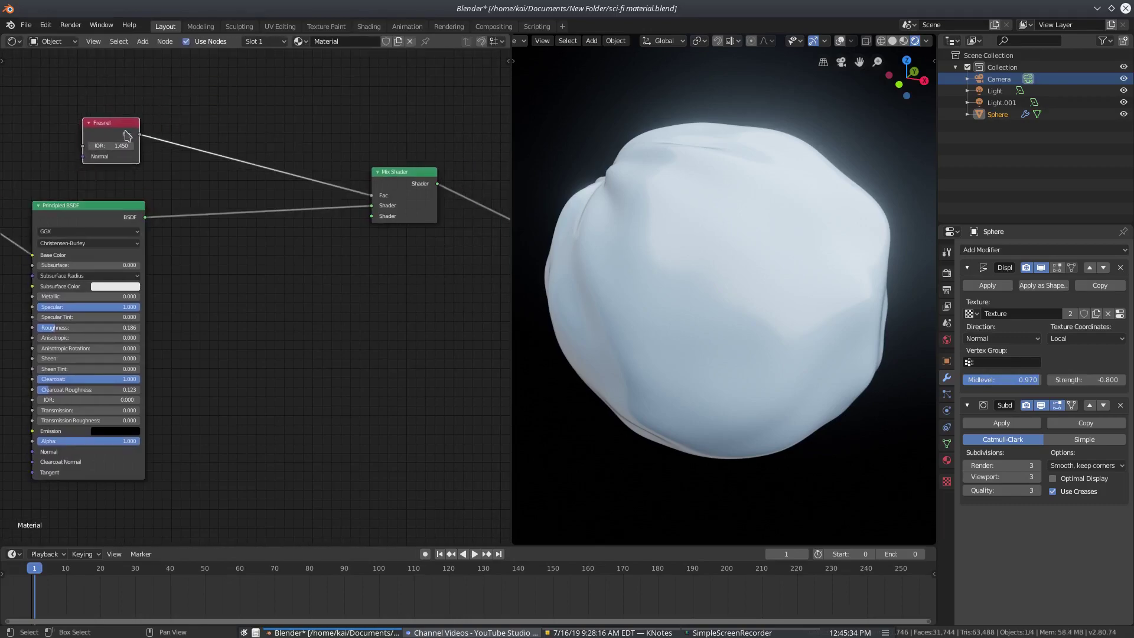
pyautogui.click(374, 197)
# Step: Disconnect the shader link from the Material Output node
pyautogui.moveTo(399, 328); pyautogui.dragTo(466, 282, button='middle')
pyautogui.scroll(-3, 405, 349)
pyautogui.moveTo(490, 271); pyautogui.dragTo(133, 310)
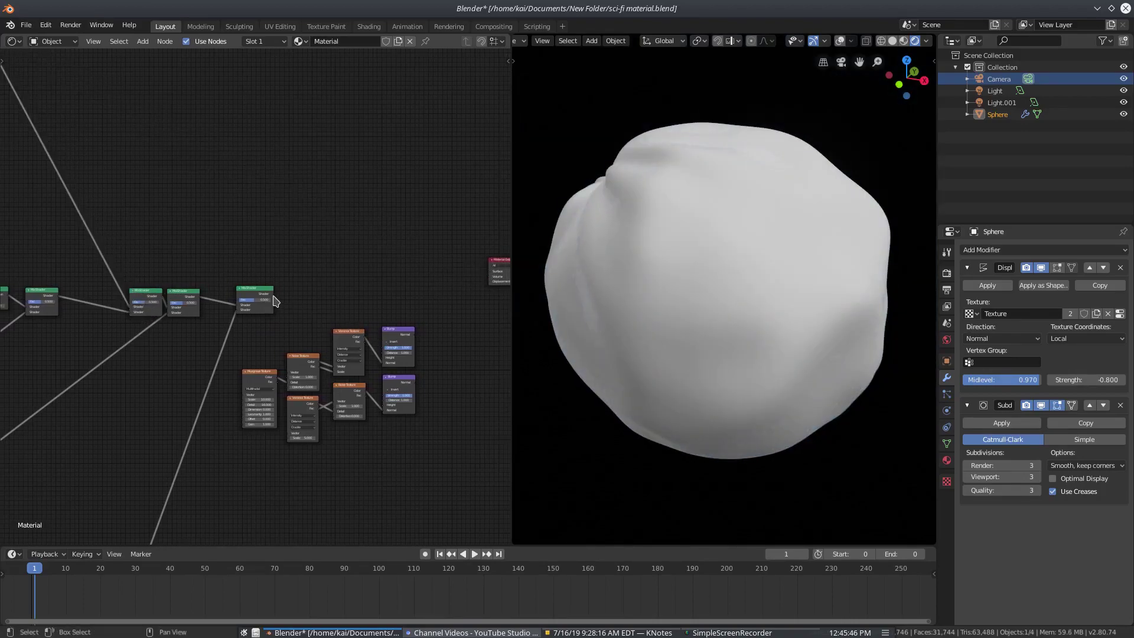
# Step: Examine the emission and texture node branches that feed the chain of Mix Shaders
pyautogui.moveTo(186, 326); pyautogui.dragTo(427, 282, button='middle')
pyautogui.scroll(4, 215, 307)
pyautogui.moveTo(230, 337); pyautogui.dragTo(319, 316, button='middle')
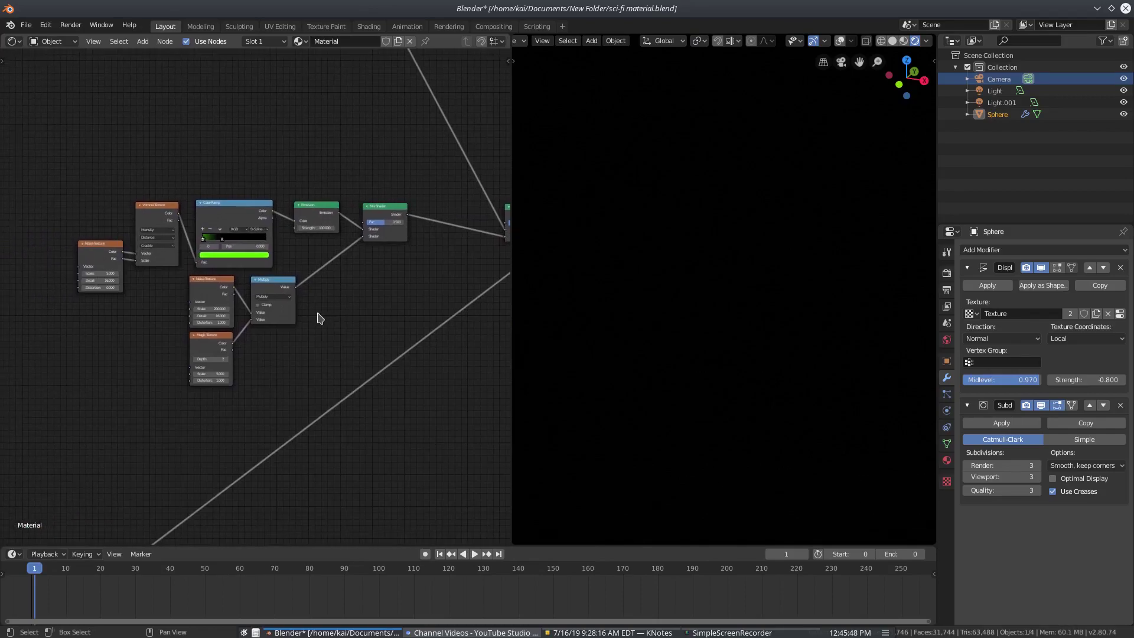
pyautogui.scroll(1, 248, 304)
pyautogui.moveTo(447, 202); pyautogui.dragTo(252, 133, button='middle')
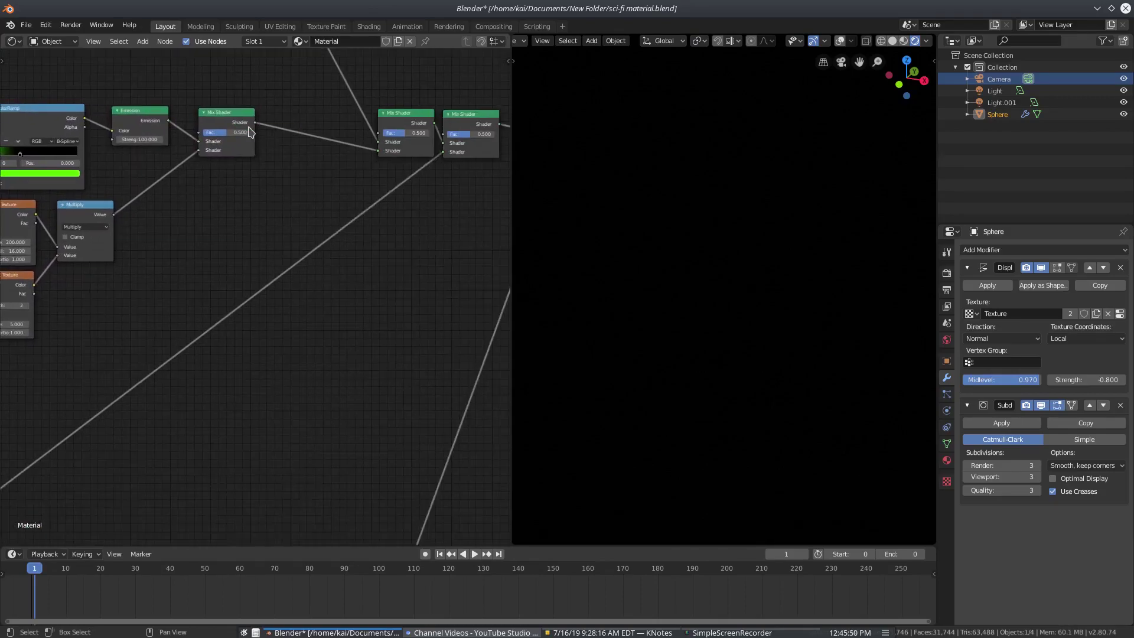
pyautogui.scroll(-3, 330, 318)
pyautogui.moveTo(363, 344); pyautogui.dragTo(200, 153, button='middle')
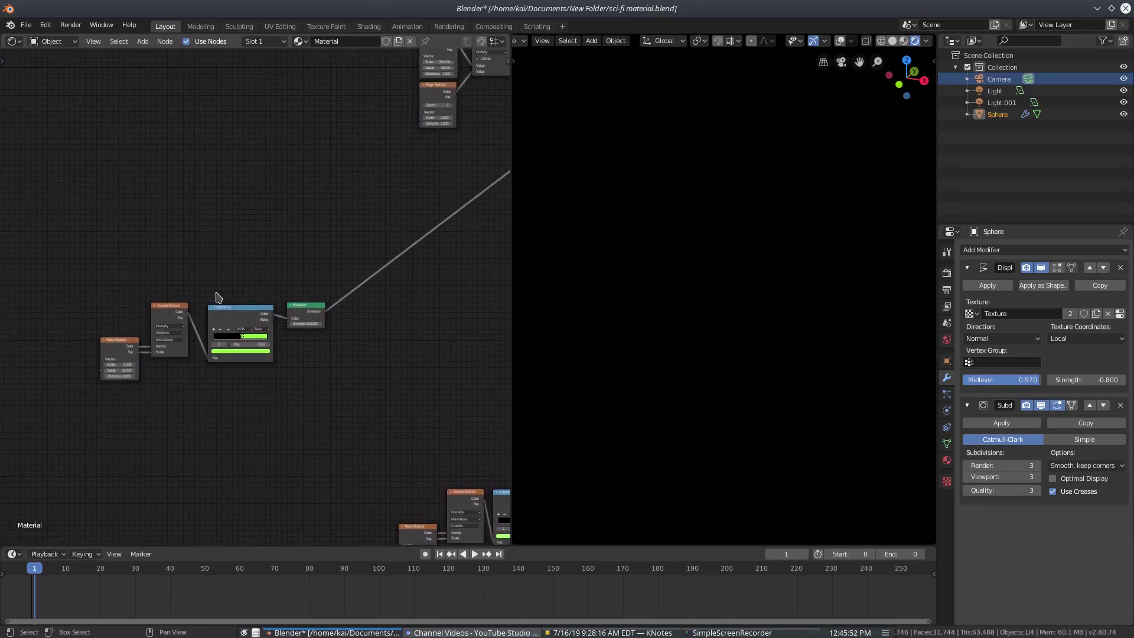
pyautogui.moveTo(313, 351); pyautogui.dragTo(32, 435, button='middle')
pyautogui.scroll(1, 299, 269)
pyautogui.moveTo(298, 269); pyautogui.dragTo(217, 403, button='middle')
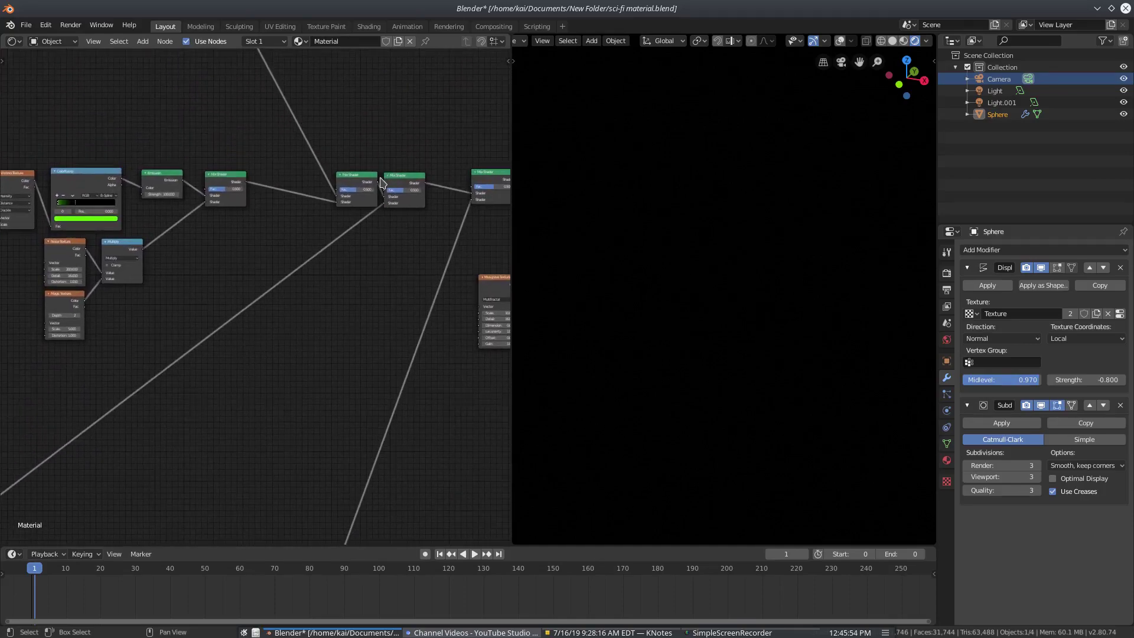
pyautogui.scroll(3, 271, 235)
pyautogui.moveTo(271, 234); pyautogui.dragTo(10, 316, button='middle')
pyautogui.moveTo(123, 290); pyautogui.dragTo(182, 213, button='middle')
pyautogui.scroll(-8, 257, 301)
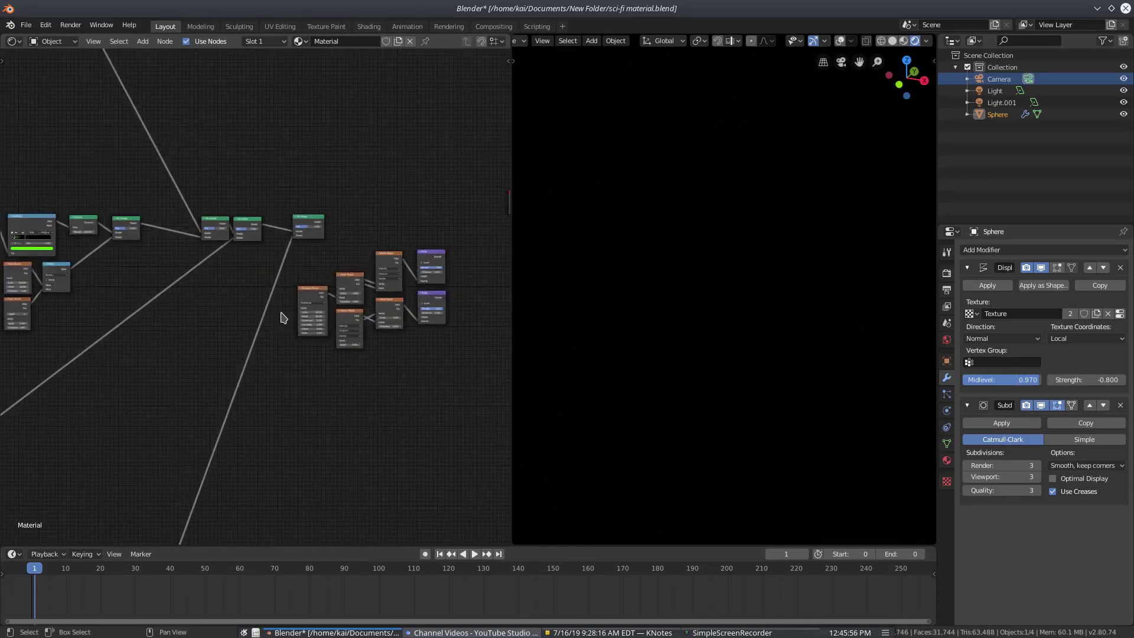
# Step: Connect a Mix Shader from the chain to the Material Output node
pyautogui.moveTo(281, 313); pyautogui.dragTo(269, 383, button='middle')
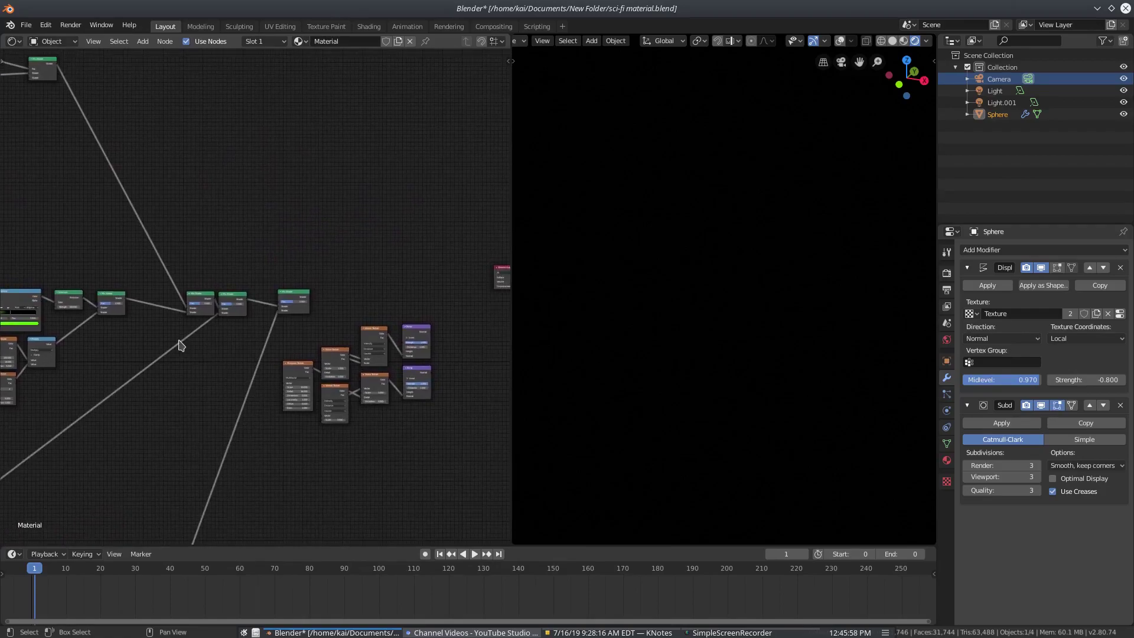
pyautogui.moveTo(177, 342); pyautogui.dragTo(131, 359, button='middle')
pyautogui.scroll(2, 236, 329)
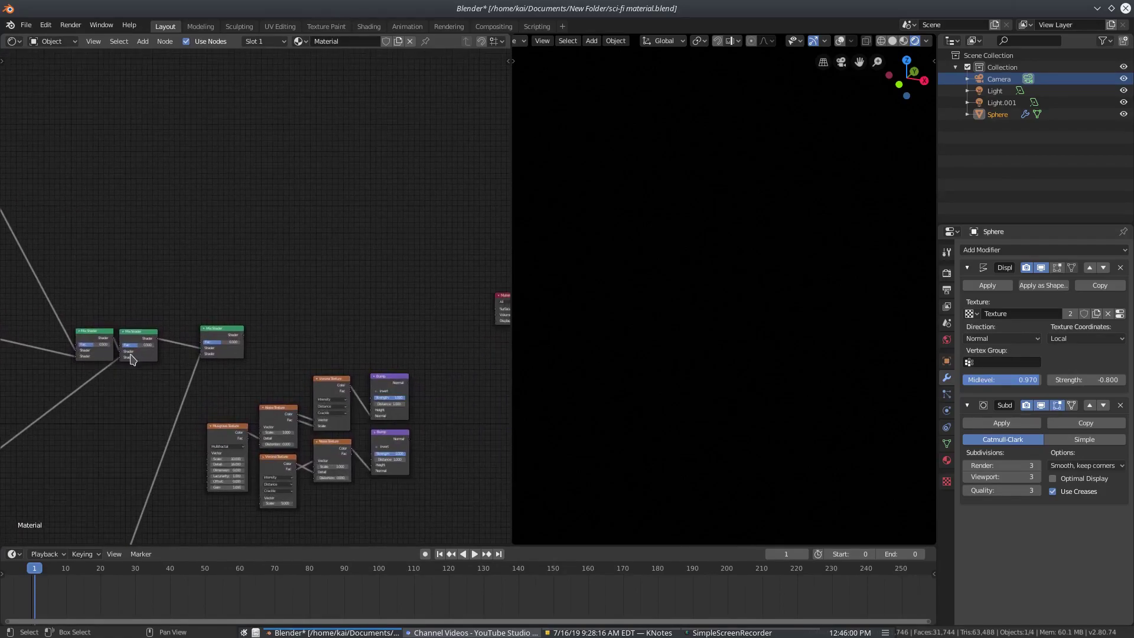
pyautogui.moveTo(128, 348); pyautogui.dragTo(439, 303)
# Step: Select the green emission branch, from its Noise, Voronoi and Magic textures through to its Mix Shader
pyautogui.moveTo(172, 331); pyautogui.dragTo(553, 304, button='middle')
pyautogui.moveTo(309, 181); pyautogui.dragTo(325, 421, button='middle')
pyautogui.moveTo(168, 371); pyautogui.dragTo(316, 168, button='middle')
pyautogui.moveTo(403, 383); pyautogui.dragTo(268, 278, button='middle')
pyautogui.scroll(2, 285, 288)
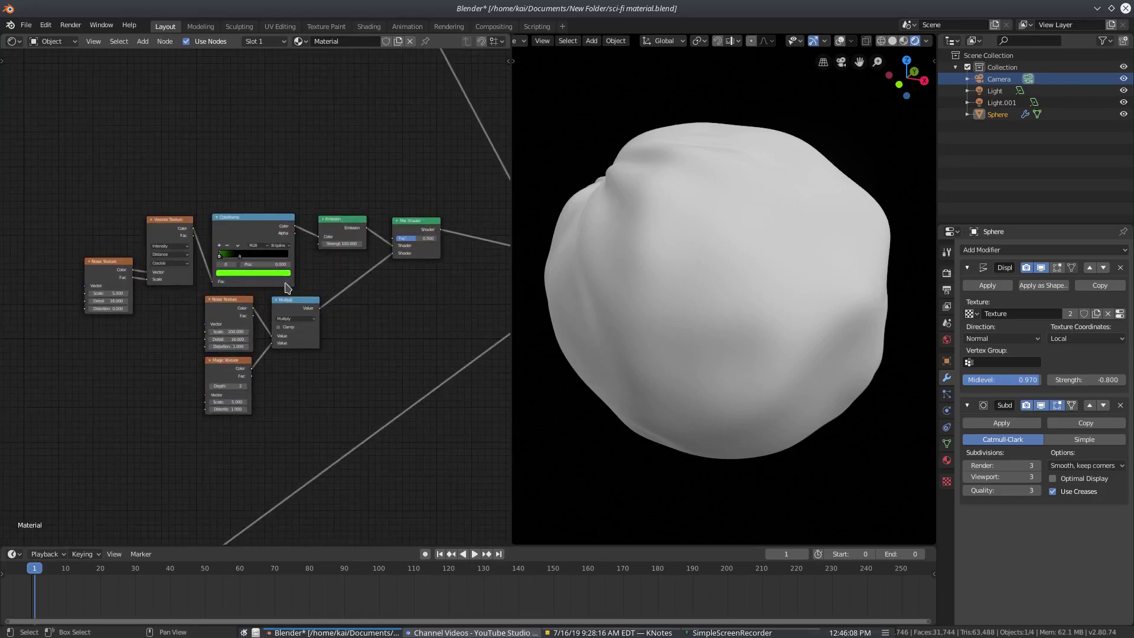
pyautogui.moveTo(272, 374); pyautogui.dragTo(271, 362, button='middle')
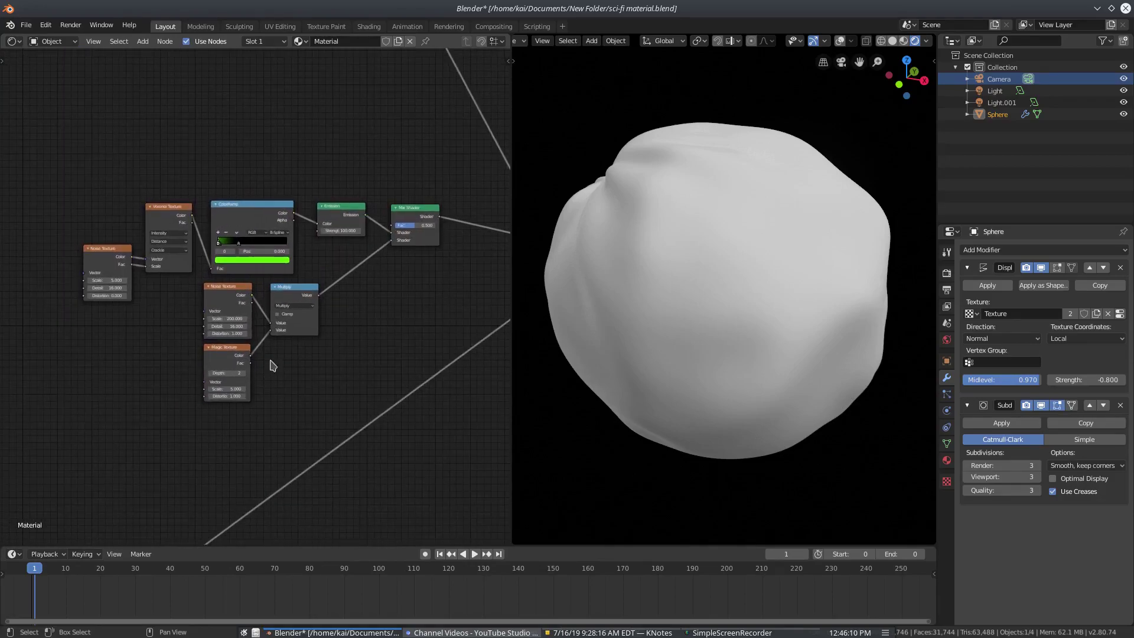
pyautogui.moveTo(65, 134); pyautogui.dragTo(436, 389)
pyautogui.scroll(3, 300, 369)
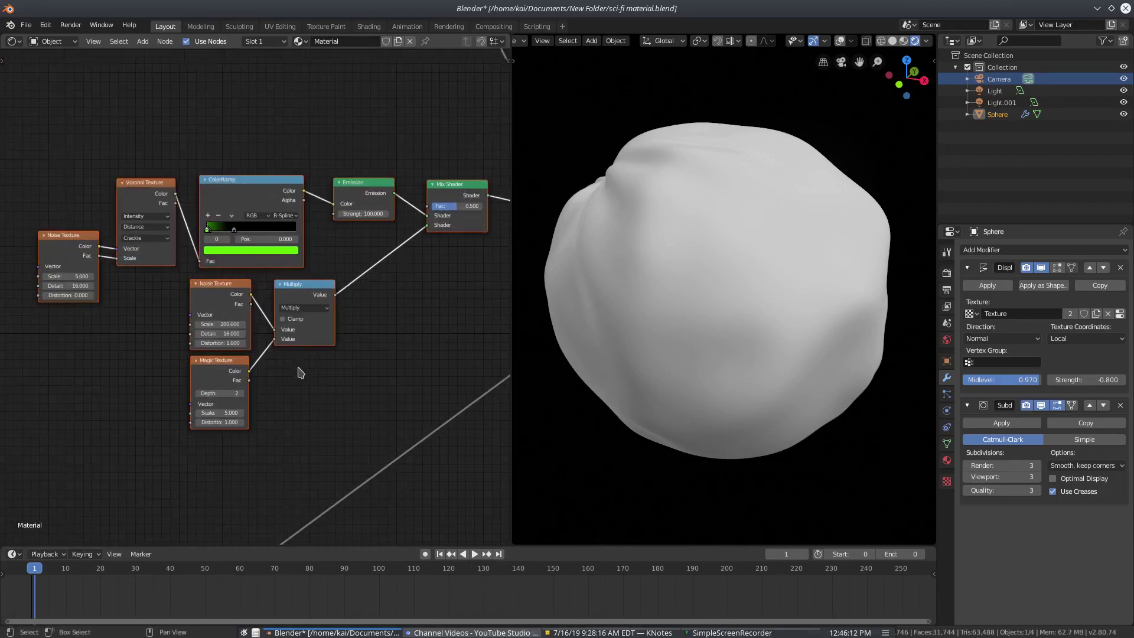
pyautogui.moveTo(369, 383)
pyautogui.mouseDown(button='middle')
pyautogui.moveTo(349, 366)
pyautogui.moveTo(359, 374)
pyautogui.mouseUp(button='middle')
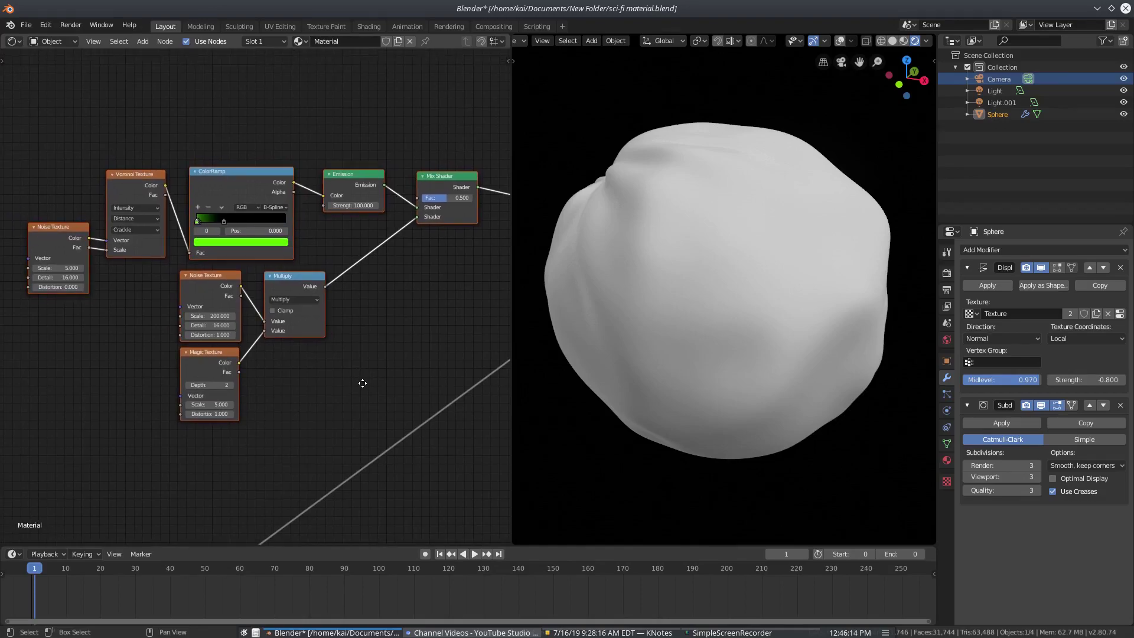
# Step: Examine the green emission branch and the sphere from another angle, and select the Noise Texture feeding the Voronoi Texture
pyautogui.moveTo(290, 394); pyautogui.dragTo(259, 248, button='middle')
pyautogui.scroll(-2, 258, 248)
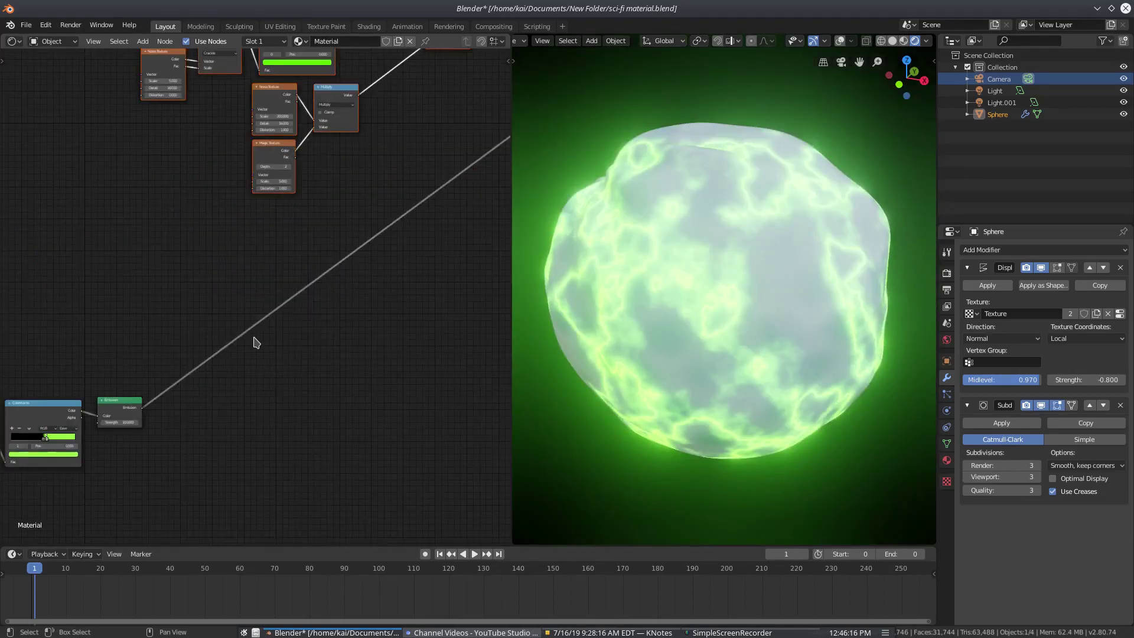
pyautogui.scroll(-4, 260, 353)
pyautogui.moveTo(265, 169); pyautogui.dragTo(318, 258, button='middle')
pyautogui.scroll(8, 255, 328)
pyautogui.scroll(2, 275, 269)
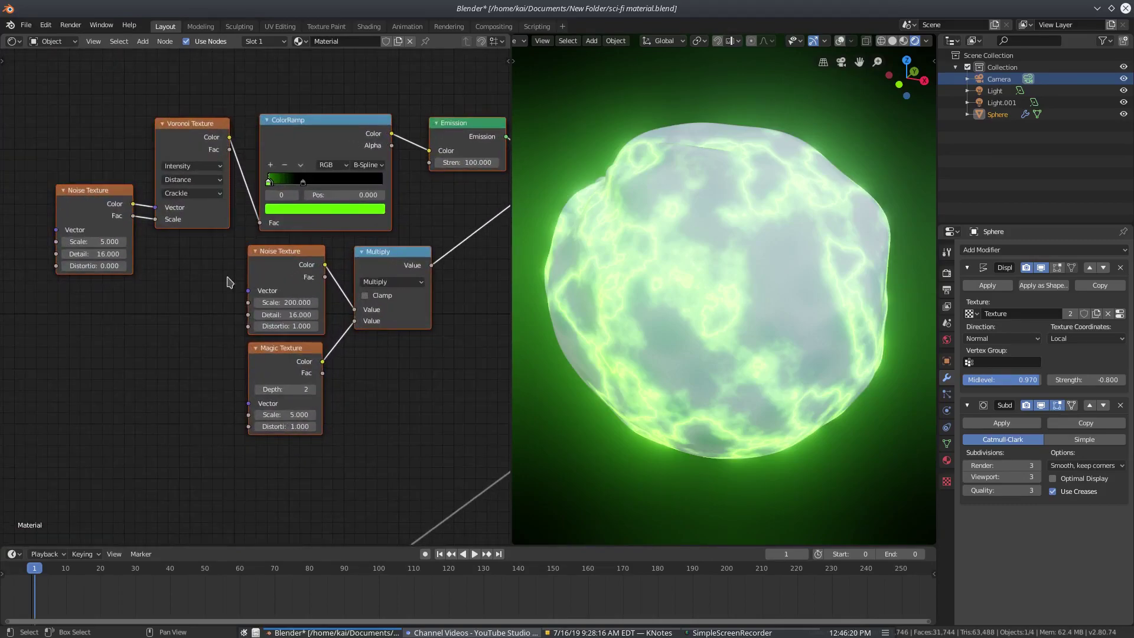
pyautogui.moveTo(712, 322); pyautogui.dragTo(749, 272, button='middle')
pyautogui.moveTo(190, 250); pyautogui.dragTo(190, 293, button='middle')
pyautogui.click(81, 238)
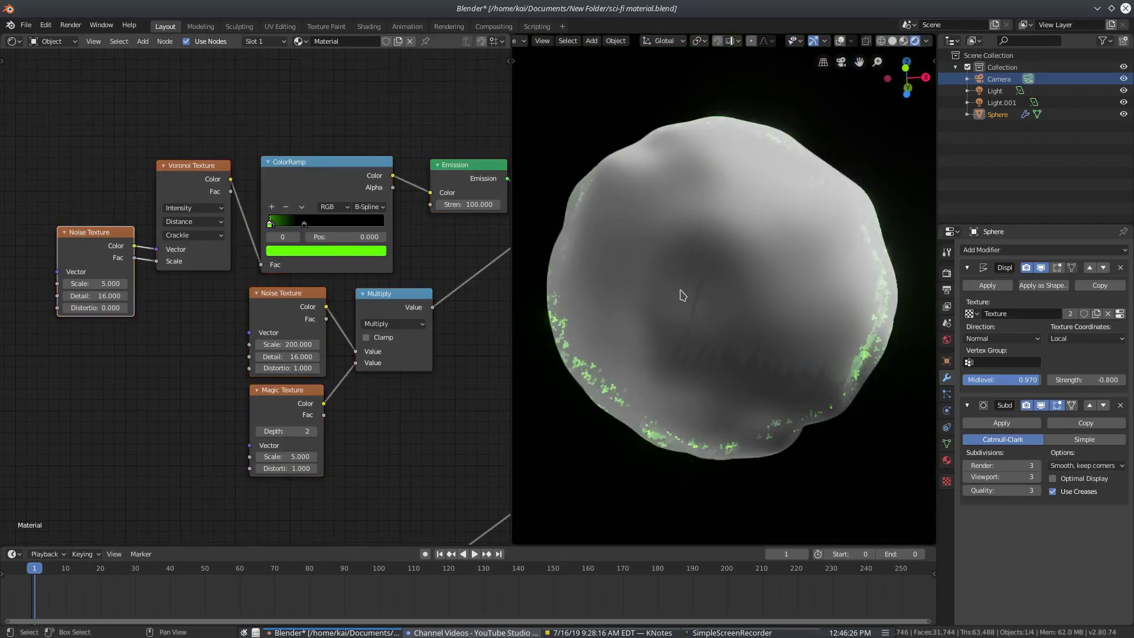
# Step: Examine the sphere from another angle along with the texture nodes of the green emission branch
pyautogui.moveTo(258, 301); pyautogui.dragTo(225, 305, button='middle')
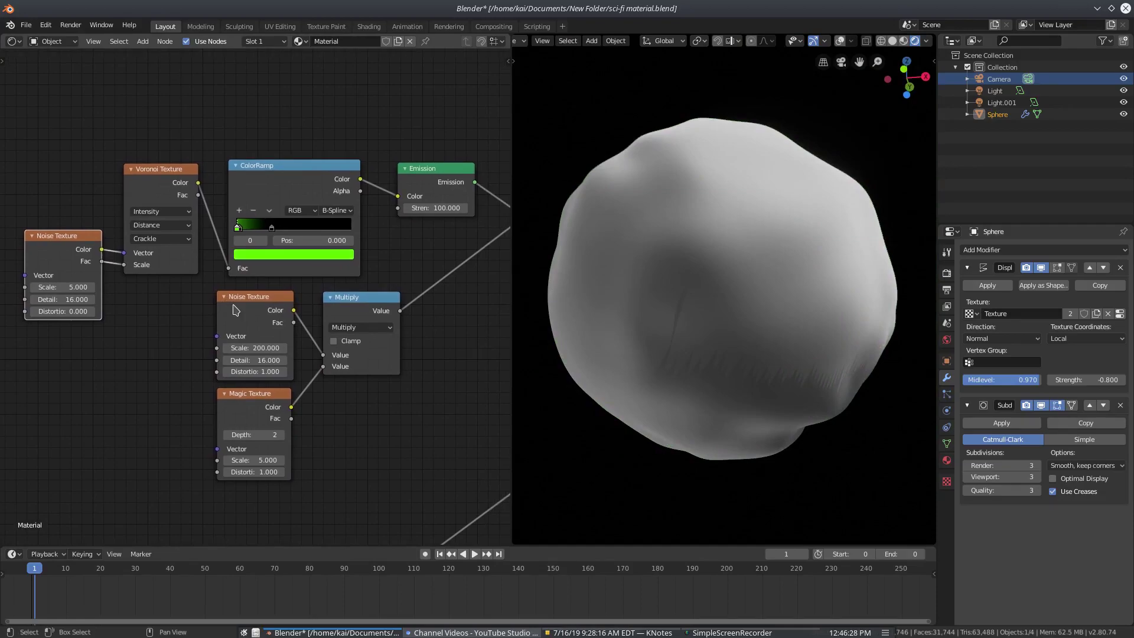
pyautogui.moveTo(730, 360); pyautogui.dragTo(771, 318, button='middle')
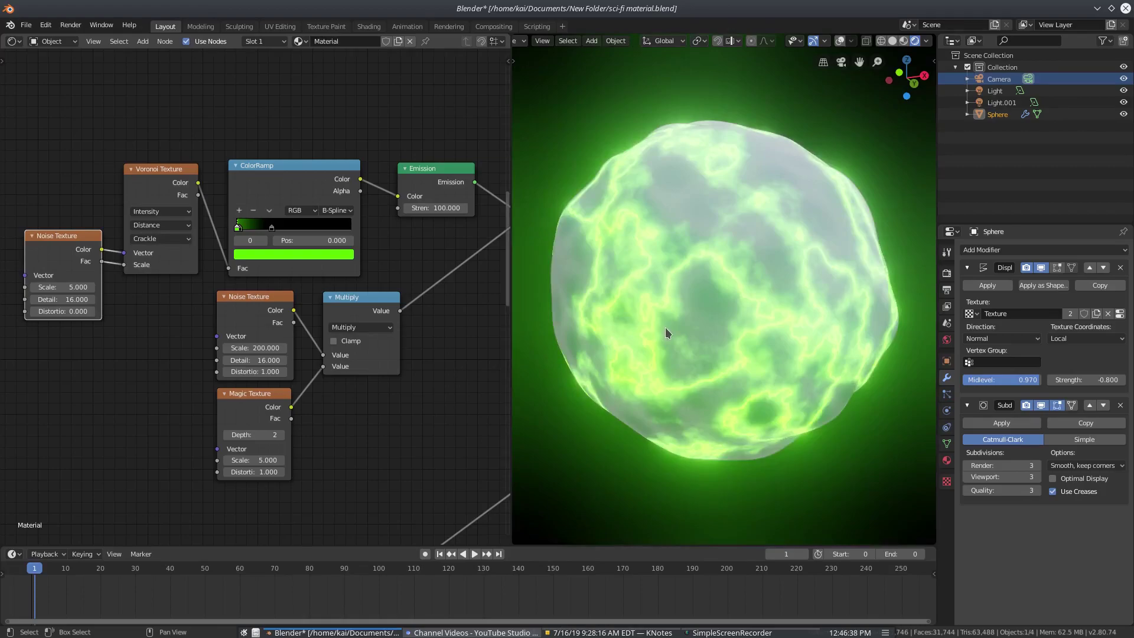
pyautogui.moveTo(185, 290); pyautogui.dragTo(261, 430, button='middle')
pyautogui.scroll(-5, 267, 318)
pyautogui.moveTo(286, 302); pyautogui.dragTo(314, 140, button='middle')
pyautogui.scroll(4, 281, 303)
pyautogui.moveTo(262, 359); pyautogui.dragTo(238, 281, button='middle')
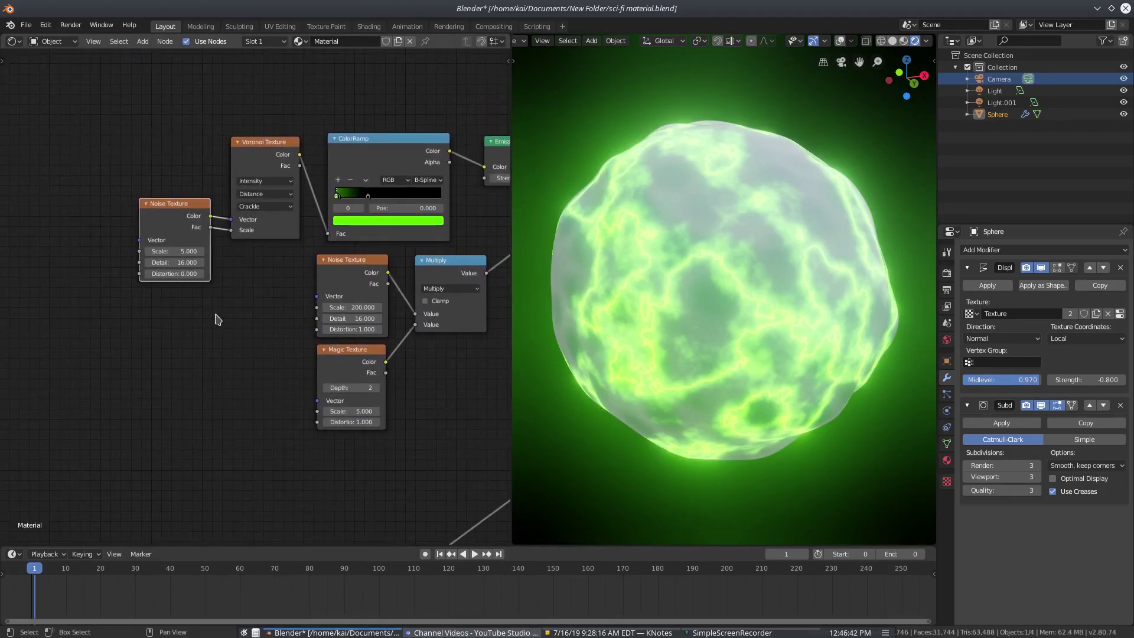
# Step: Search the addable nodes for "fre" to locate the Fresnel node, and close the search without adding one
pyautogui.hotkey('shift', 'a')
pyautogui.moveTo(225, 132); pyautogui.dragTo(269, 529, button='middle')
pyautogui.moveTo(281, 171); pyautogui.dragTo(333, 471, button='middle')
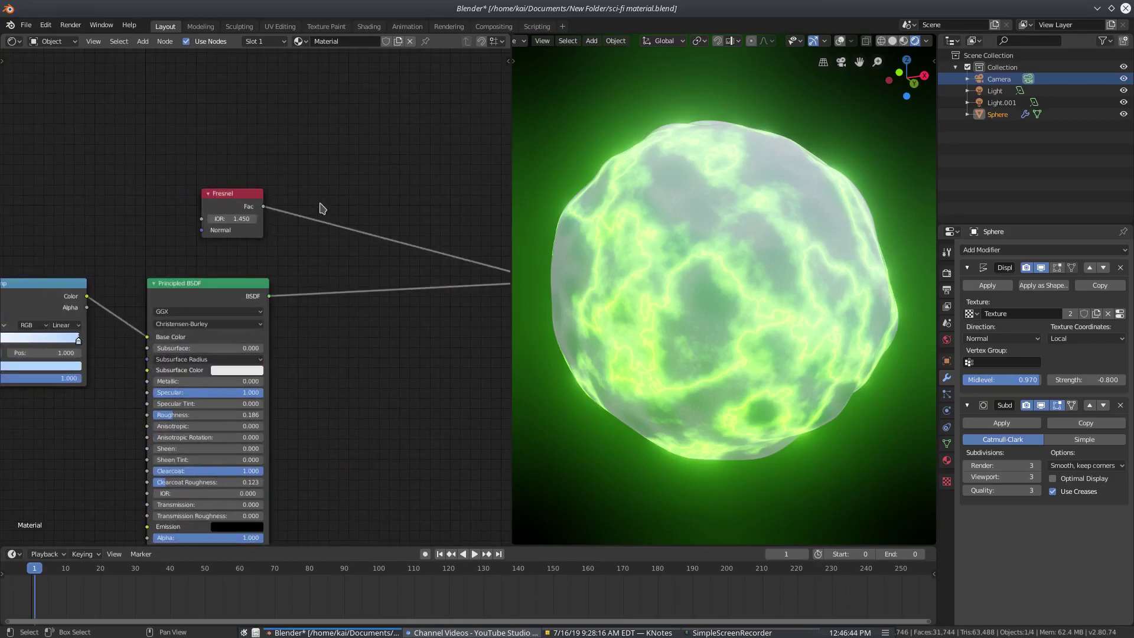
pyautogui.hotkey('shift', 'a')
pyautogui.click(316, 189)
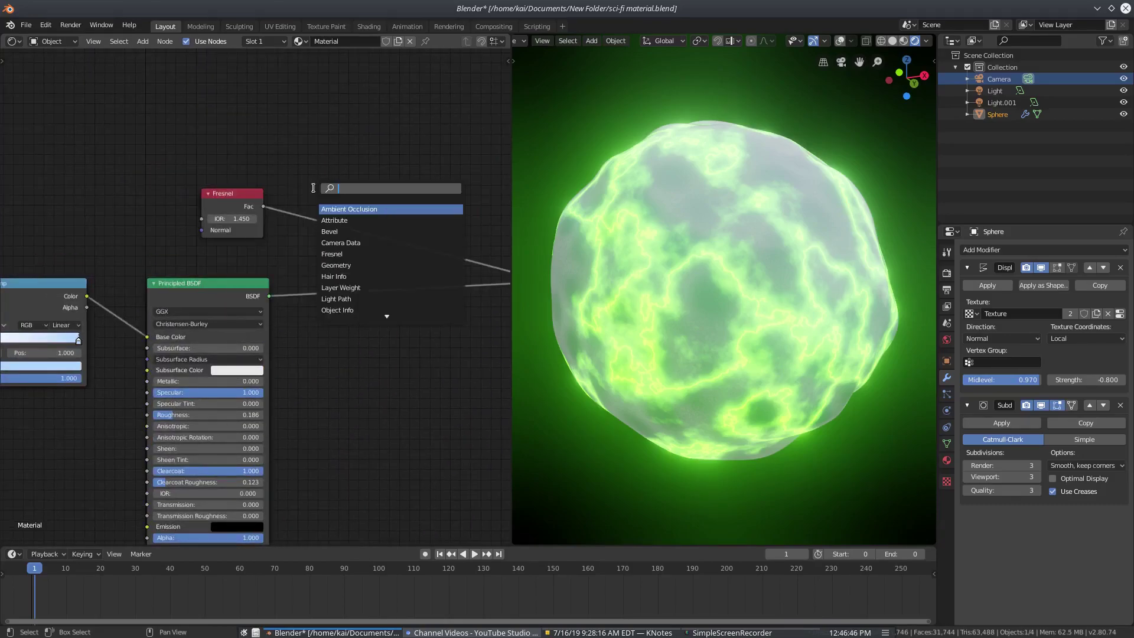
pyautogui.write('fre')
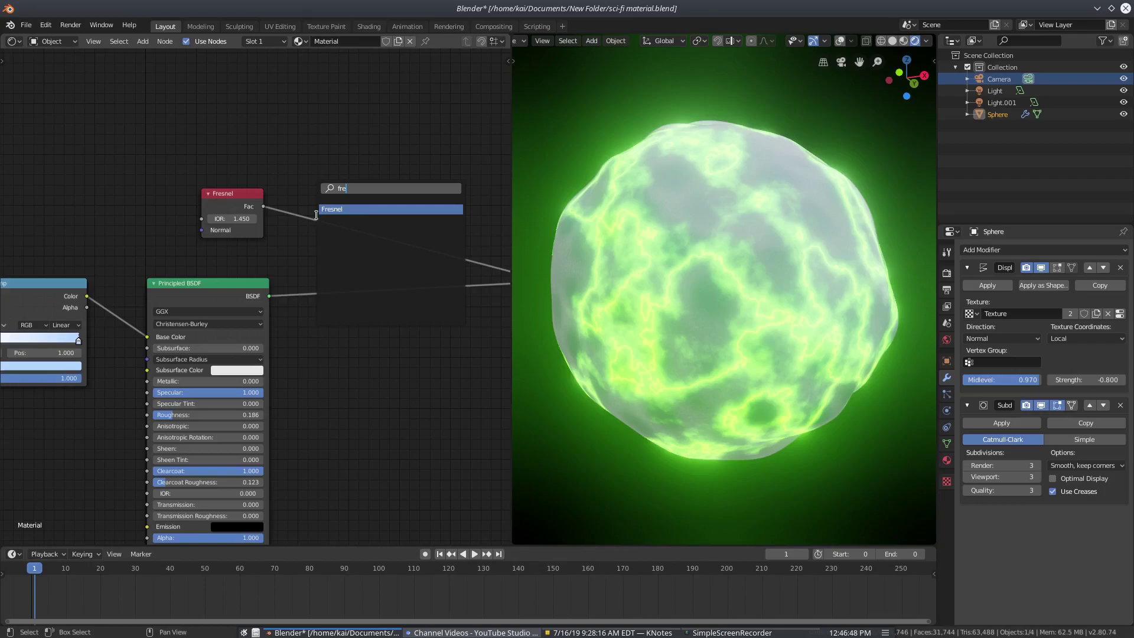
pyautogui.press('Escape')
# Step: Set the Scale of the Noise Texture feeding the Voronoi Texture to 8.900
pyautogui.moveTo(367, 453); pyautogui.dragTo(273, 85, button='middle')
pyautogui.moveTo(367, 355); pyautogui.dragTo(389, 112, button='middle')
pyautogui.moveTo(365, 285); pyautogui.dragTo(320, 217, button='middle')
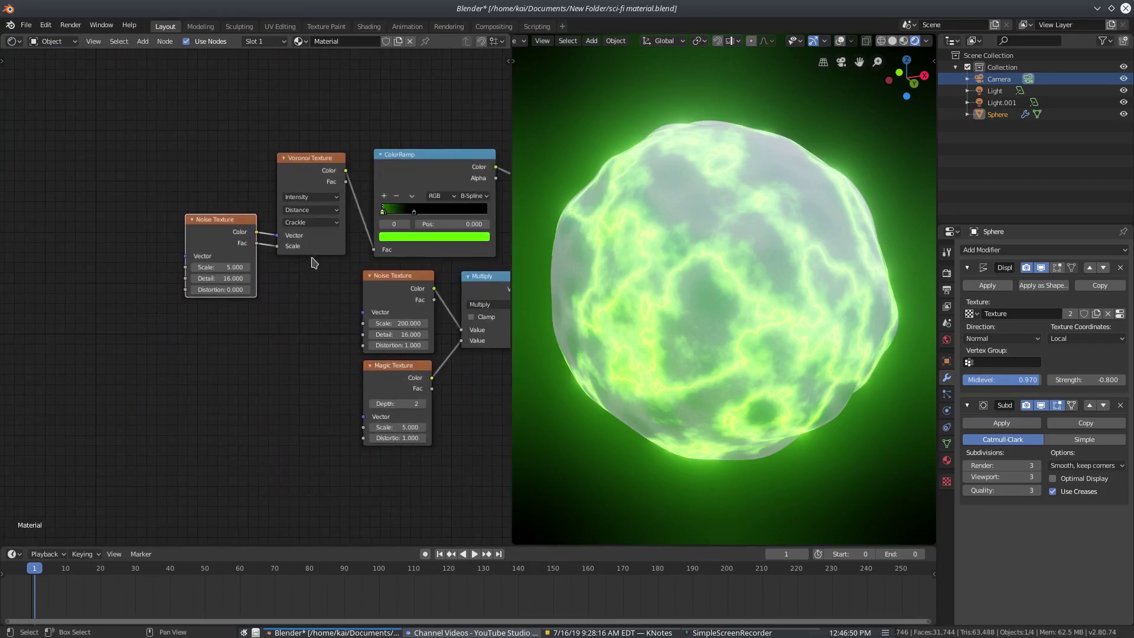
pyautogui.moveTo(300, 292); pyautogui.dragTo(274, 271, button='middle')
pyautogui.moveTo(189, 206); pyautogui.dragTo(188, 202)
pyautogui.moveTo(265, 214)
pyautogui.mouseDown(button='middle')
pyautogui.moveTo(245, 208)
pyautogui.moveTo(280, 227)
pyautogui.mouseUp(button='middle')
pyautogui.moveTo(161, 238); pyautogui.dragTo(161, 198)
pyautogui.moveTo(158, 242); pyautogui.dragTo(93, 242)
pyautogui.moveTo(197, 308); pyautogui.dragTo(162, 308, button='middle')
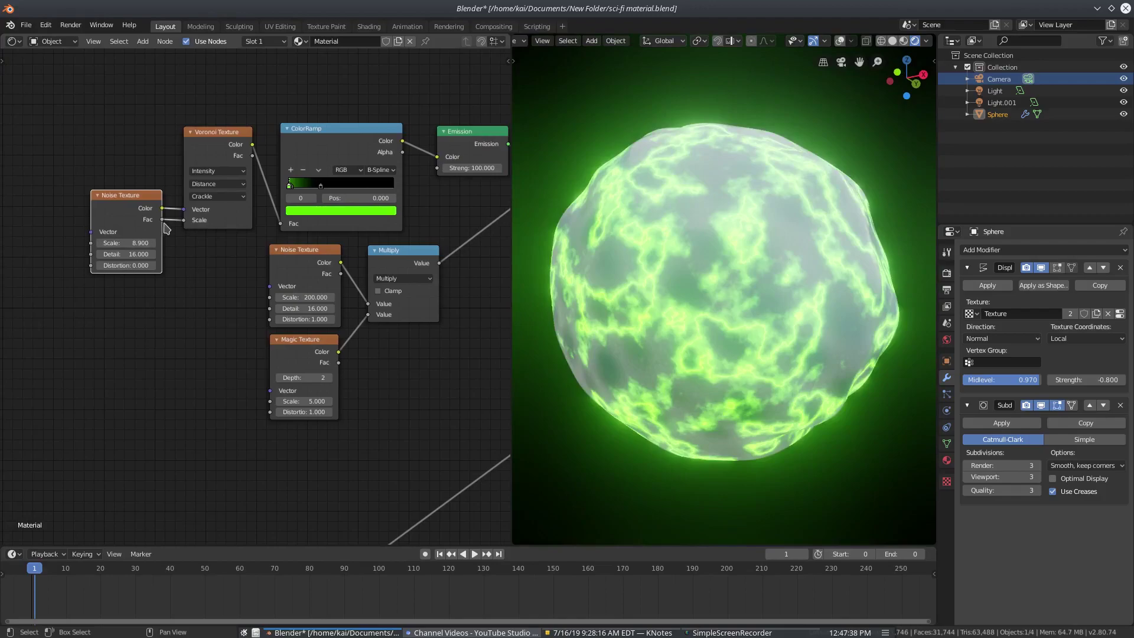
# Step: Disconnect the Noise Texture's Color and Fac outputs from the Voronoi Texture and inspect the sphere from another side
pyautogui.scroll(2, 165, 228)
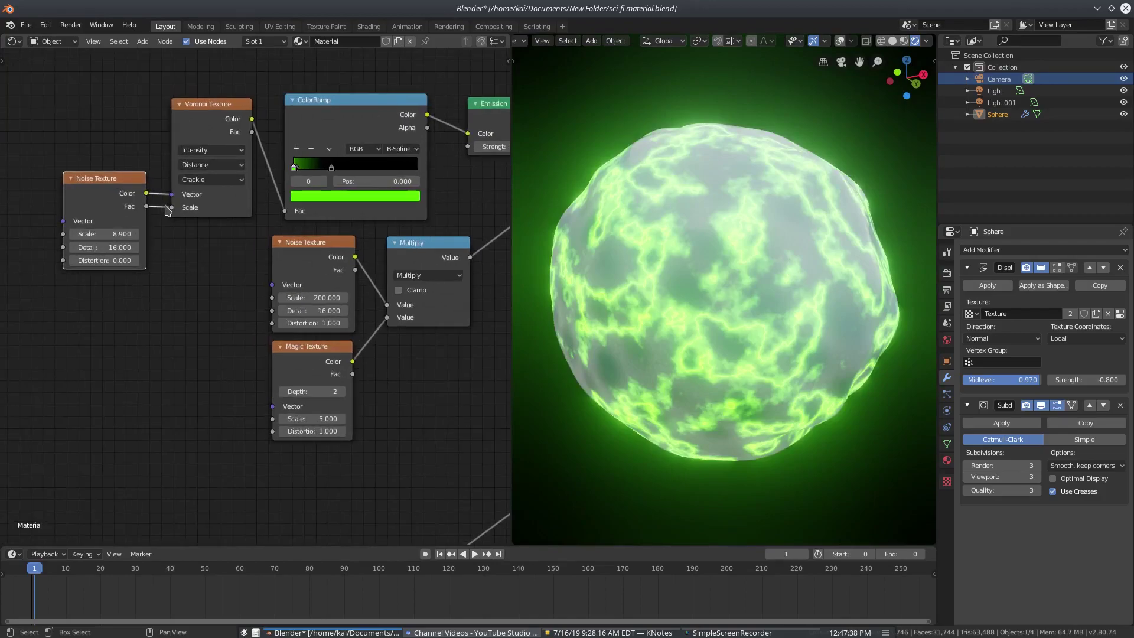
pyautogui.moveTo(158, 187); pyautogui.dragTo(153, 261, button='middle')
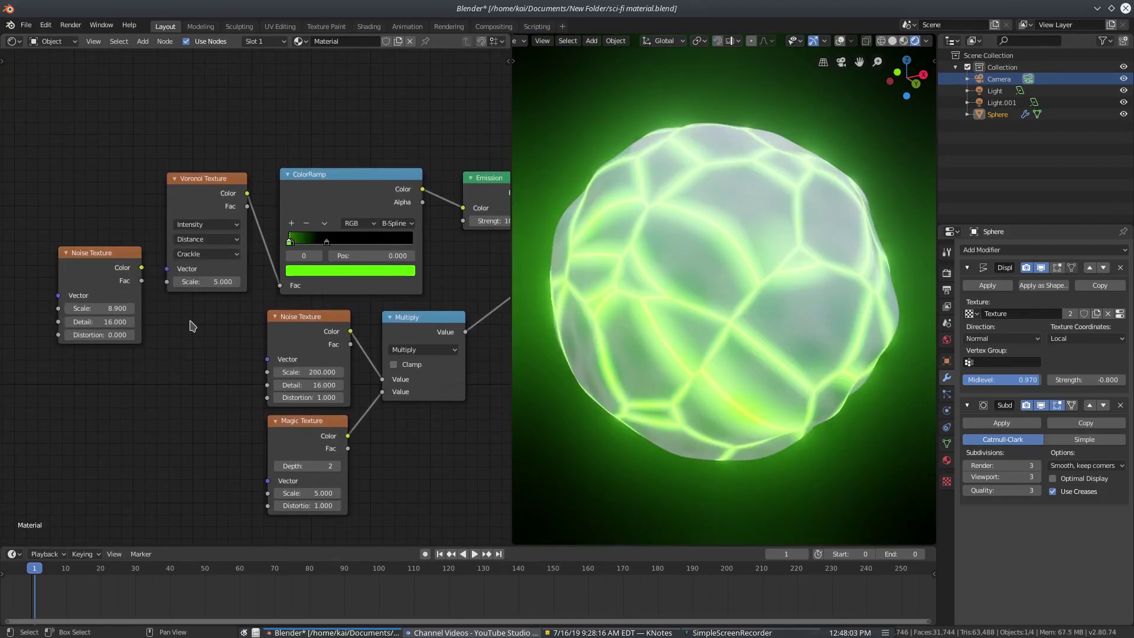
pyautogui.moveTo(668, 388); pyautogui.dragTo(845, 401, button='middle')
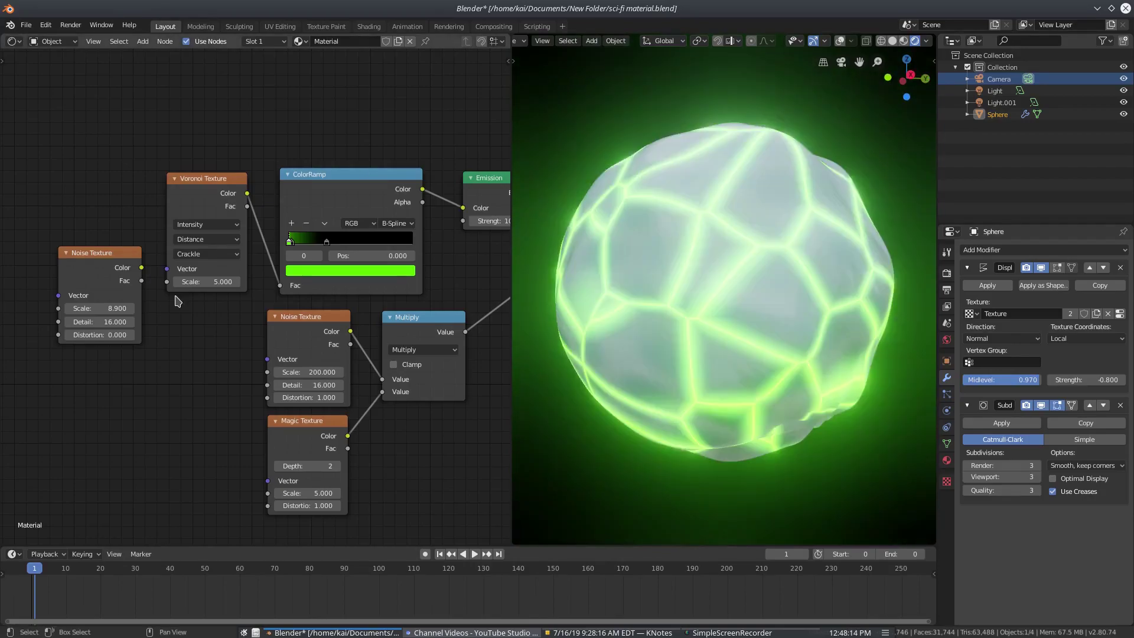
# Step: Switch the Voronoi Texture's feature output to Closest and back to Crackle, inspecting each pattern around the sphere
pyautogui.click(221, 255)
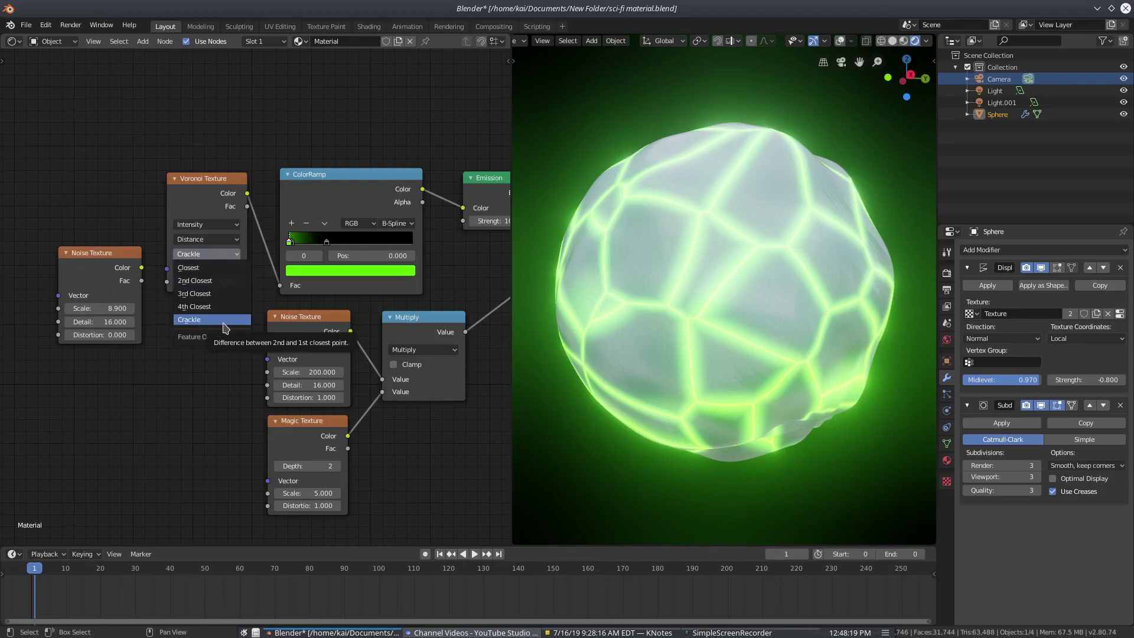
pyautogui.click(219, 272)
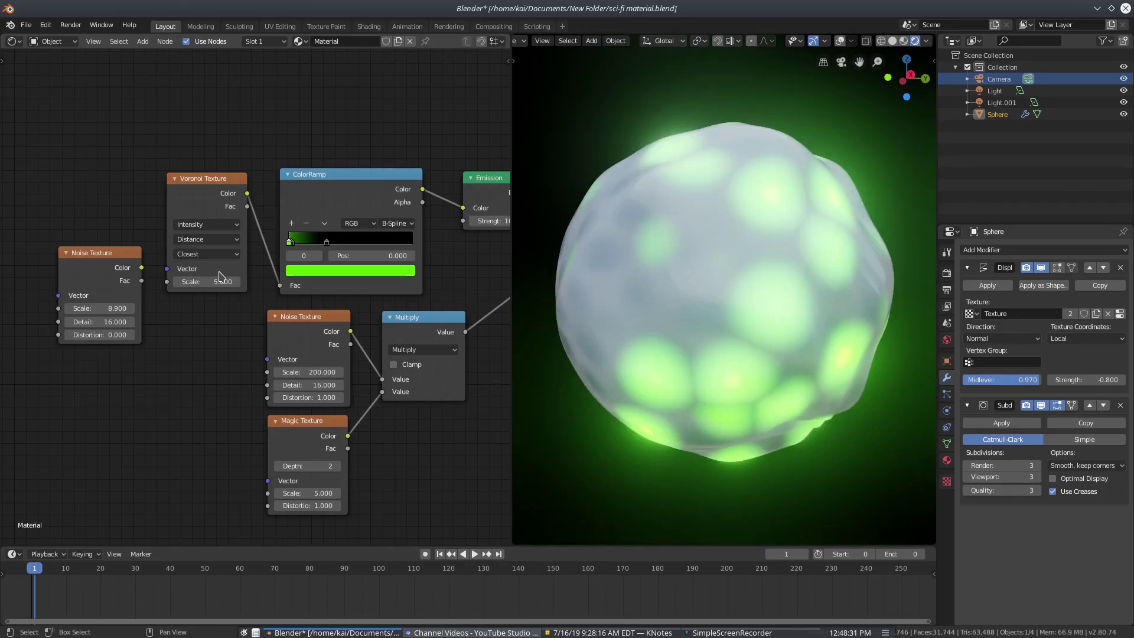
pyautogui.moveTo(734, 329); pyautogui.dragTo(724, 372, button='middle')
pyautogui.click(207, 254)
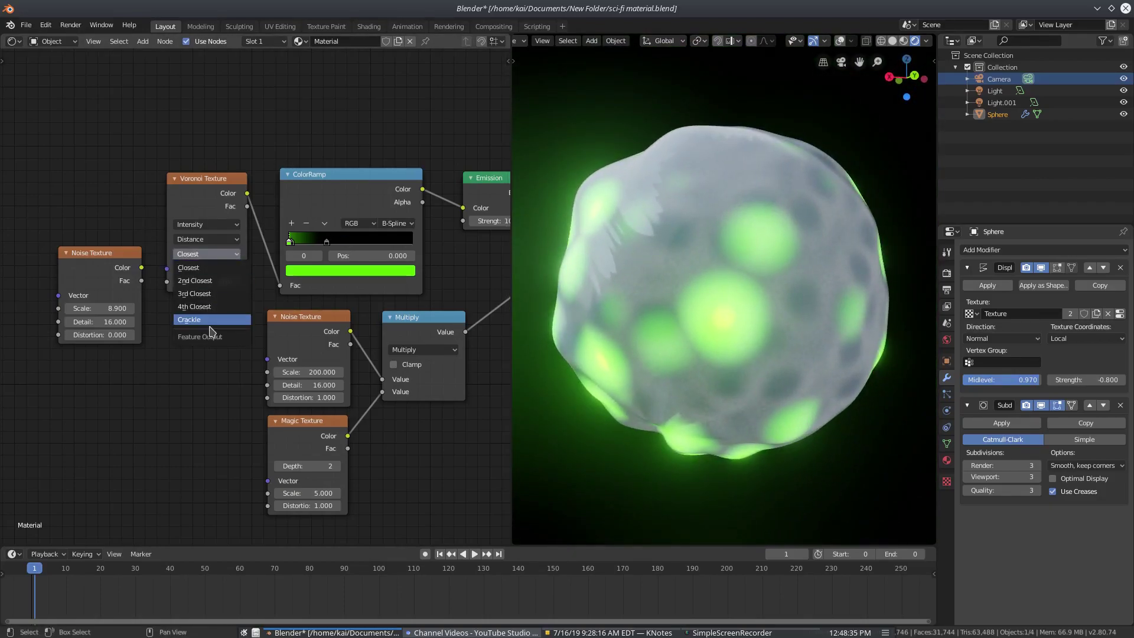
pyautogui.click(212, 320)
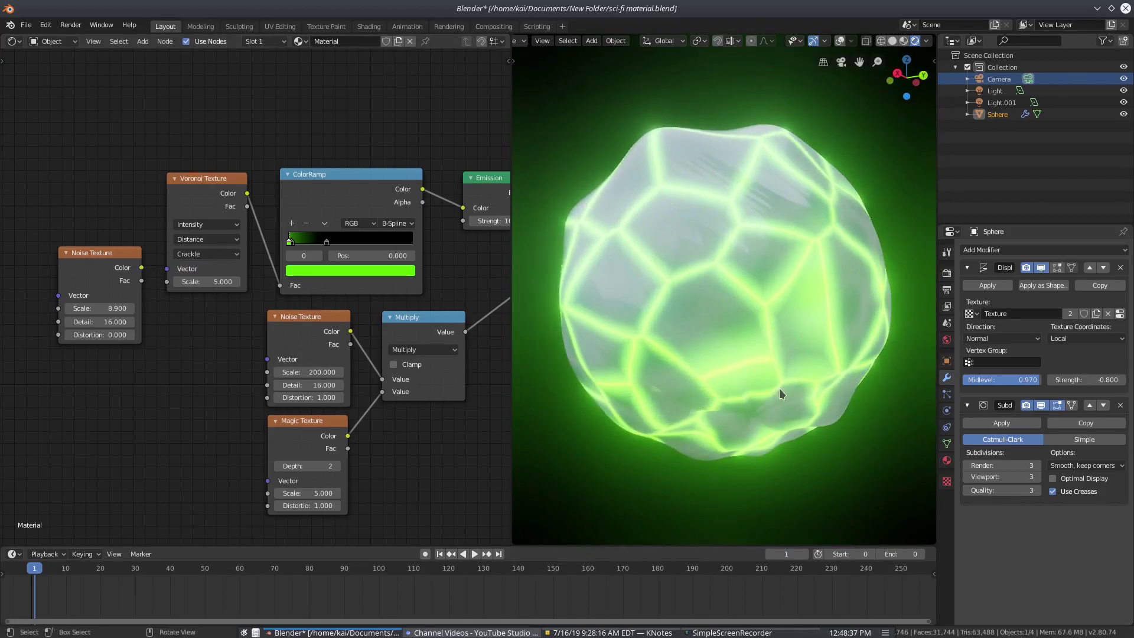
pyautogui.moveTo(778, 388)
pyautogui.mouseDown(button='middle')
pyautogui.moveTo(712, 373)
pyautogui.moveTo(764, 399)
pyautogui.mouseUp(button='middle')
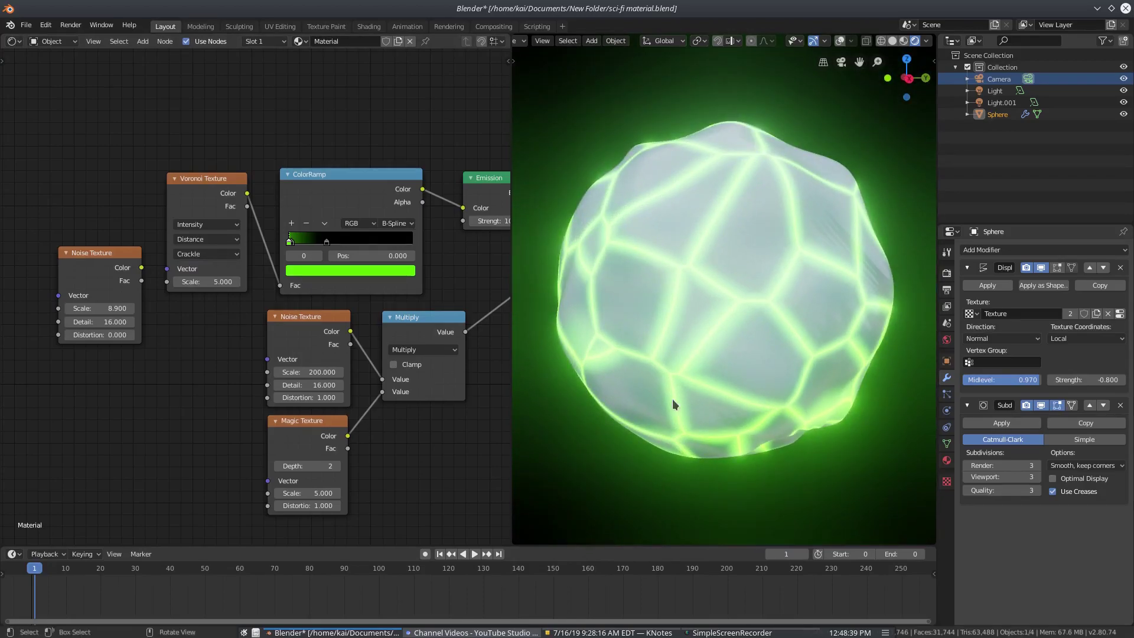
# Step: Reconnect the Noise Texture's Color and Fac outputs to the Voronoi Texture's Vector and Scale inputs, and select the ColorRamp
pyautogui.moveTo(142, 267); pyautogui.dragTo(168, 282)
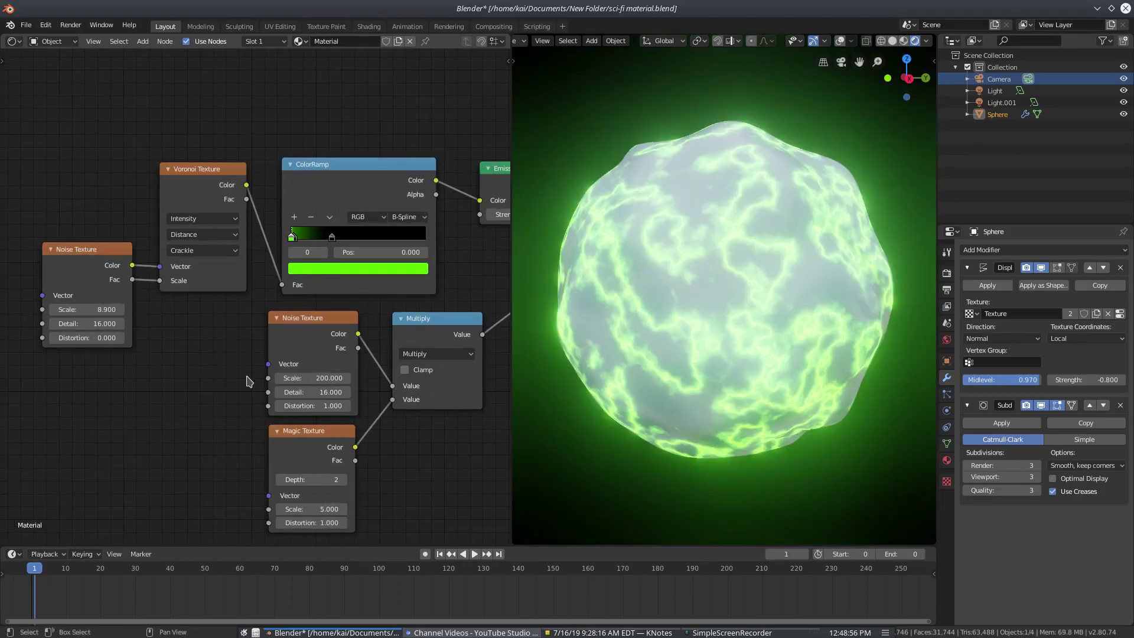
pyautogui.moveTo(203, 293); pyautogui.dragTo(172, 283, button='middle')
pyautogui.click(175, 176)
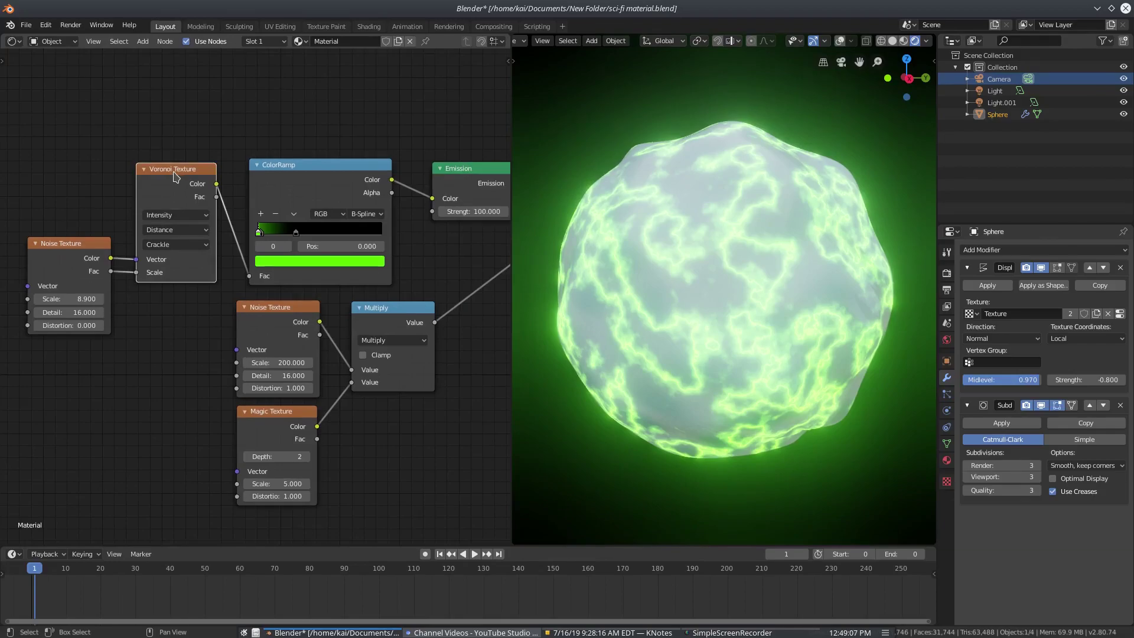
pyautogui.click(308, 174)
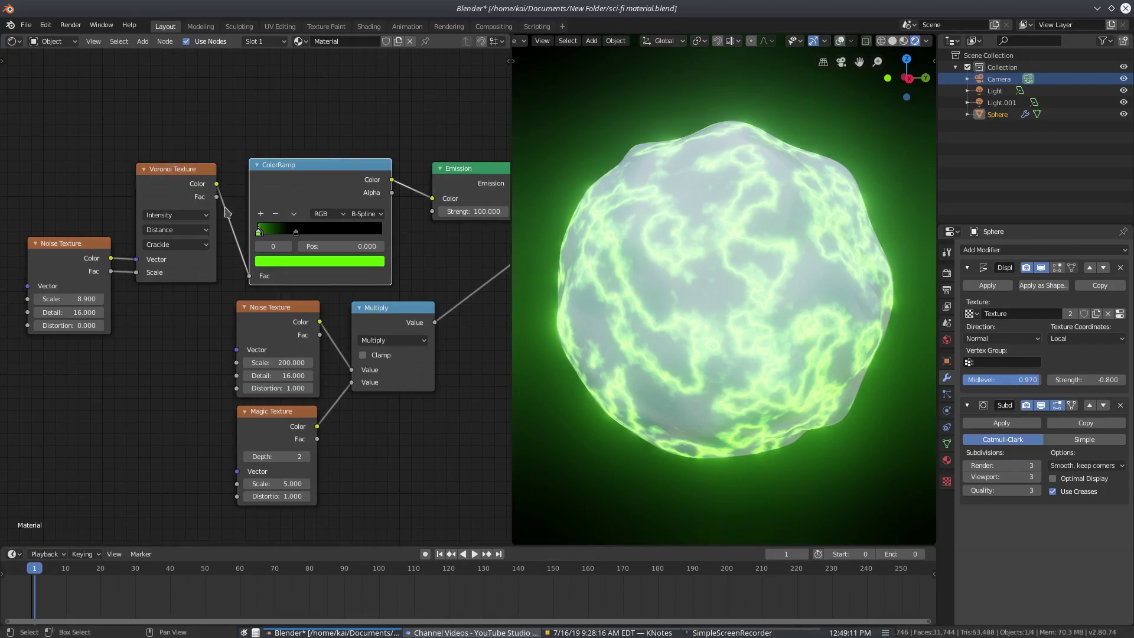
# Step: Search the addable nodes for "col" and close the search without adding a node
pyautogui.moveTo(146, 403); pyautogui.dragTo(142, 402, button='middle')
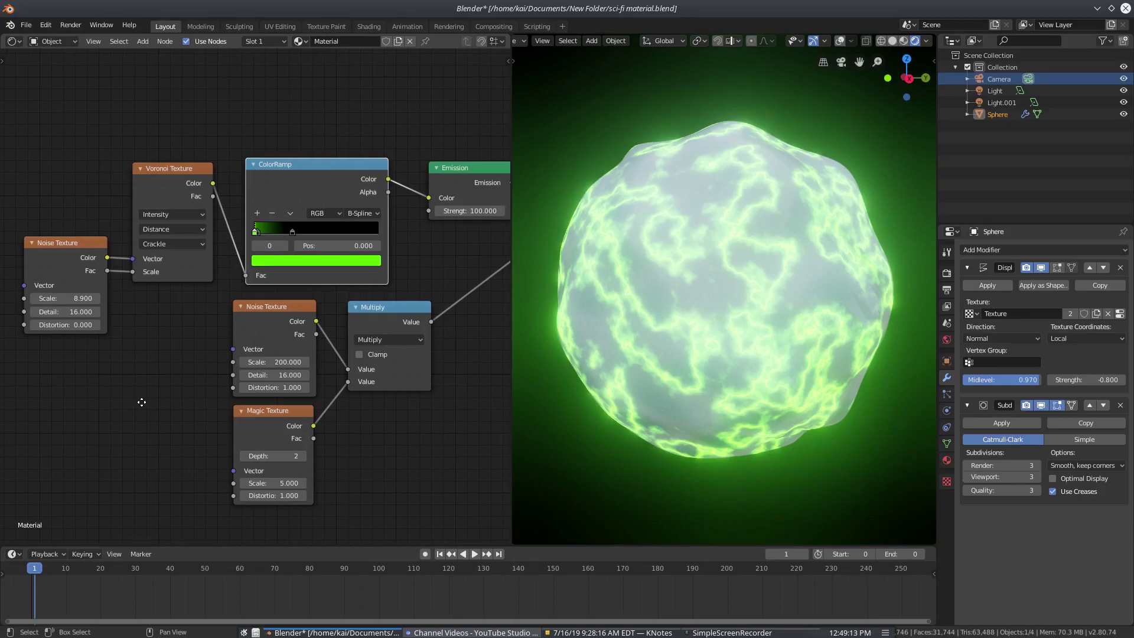
pyautogui.hotkey('shift', 'a')
pyautogui.click(172, 369)
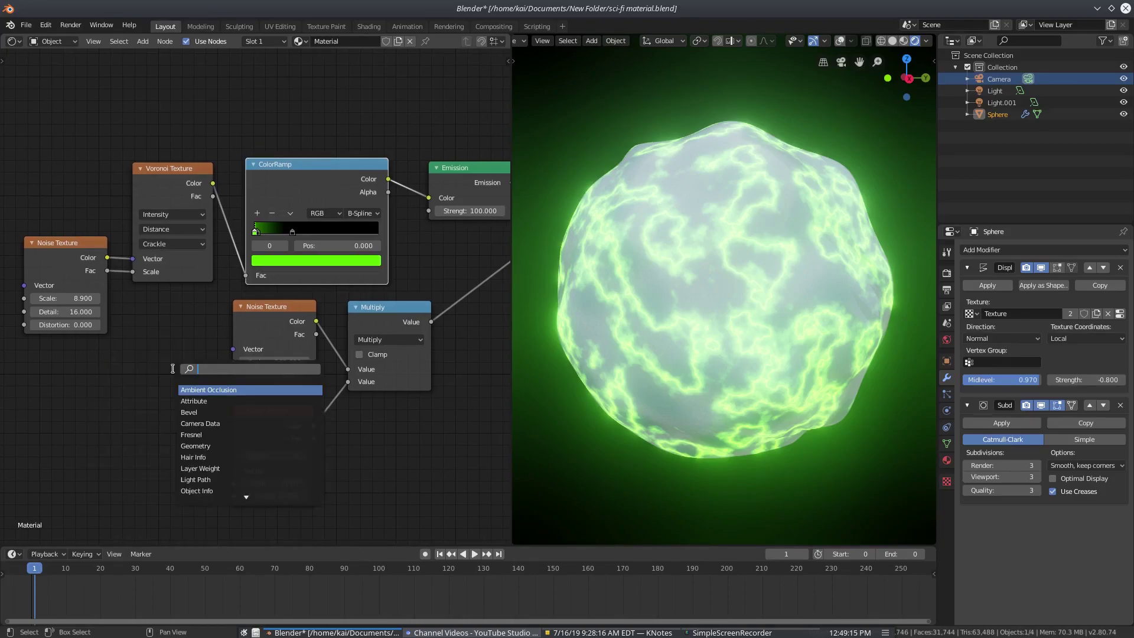
pyautogui.write('col')
pyautogui.press('Escape')
# Step: Compare the ColorRamp's Ease and B-Spline interpolations on the sphere by switching to Ease and back to B-Spline twice
pyautogui.scroll(6, 267, 231)
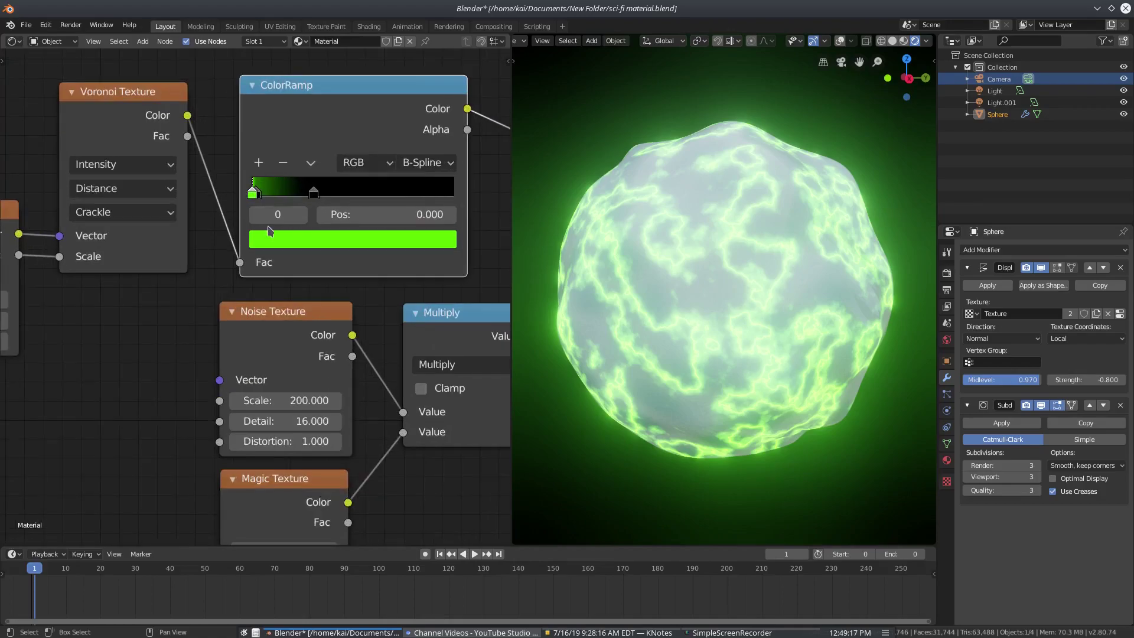
pyautogui.moveTo(267, 227); pyautogui.dragTo(194, 317, button='middle')
pyautogui.scroll(5, 193, 315)
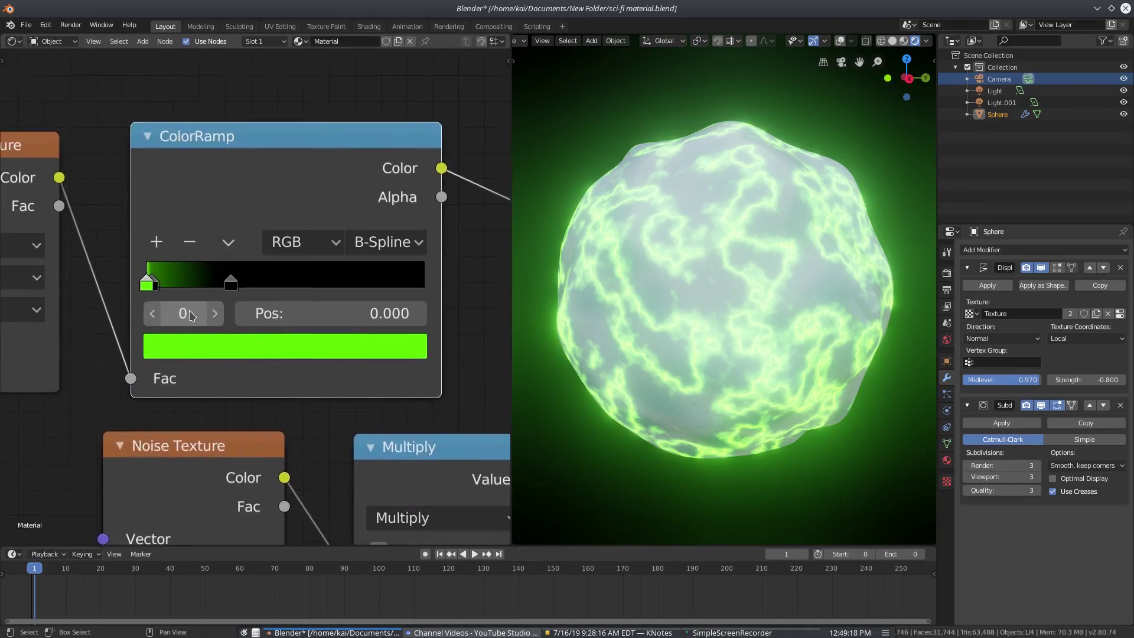
pyautogui.click(406, 239)
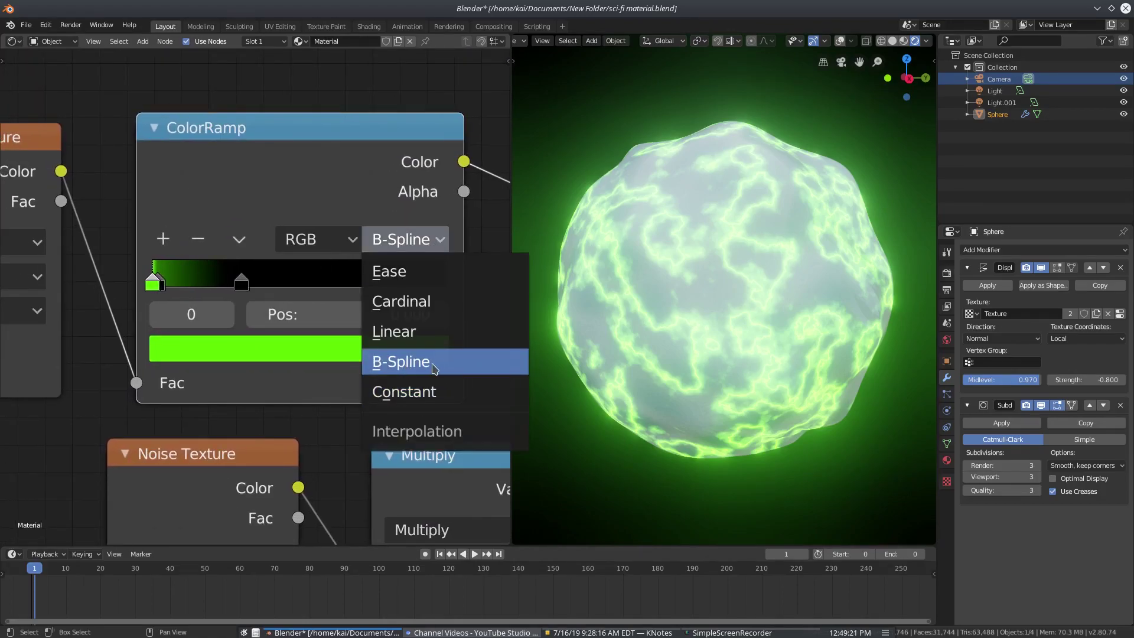
pyautogui.click(413, 273)
pyautogui.click(406, 239)
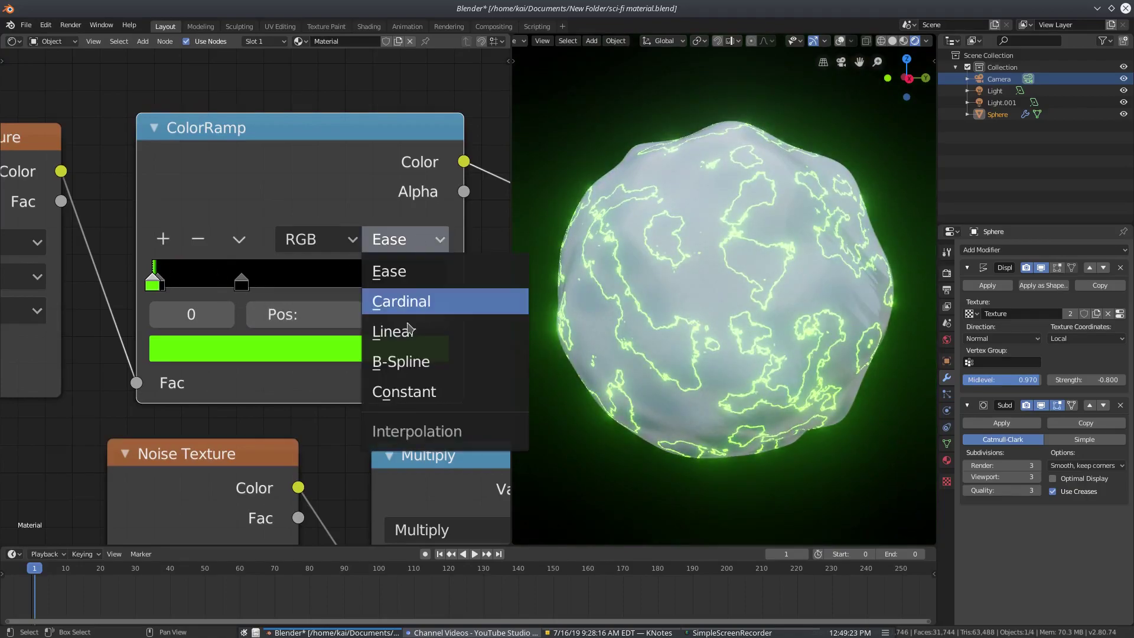
pyautogui.click(402, 361)
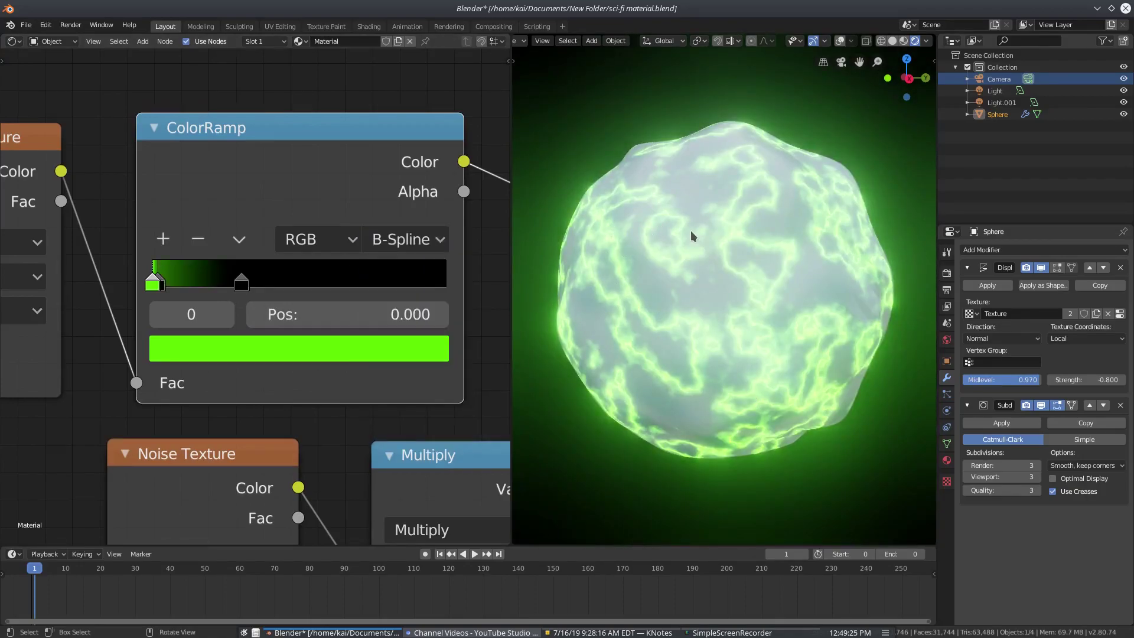
pyautogui.scroll(3, 691, 235)
pyautogui.click(406, 240)
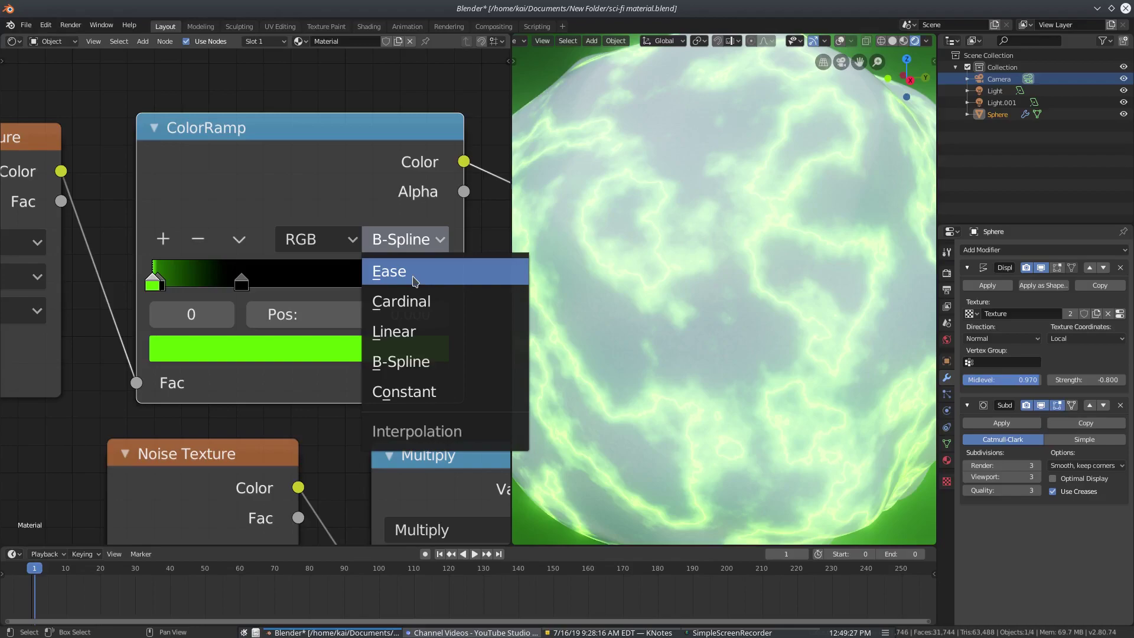
pyautogui.click(413, 275)
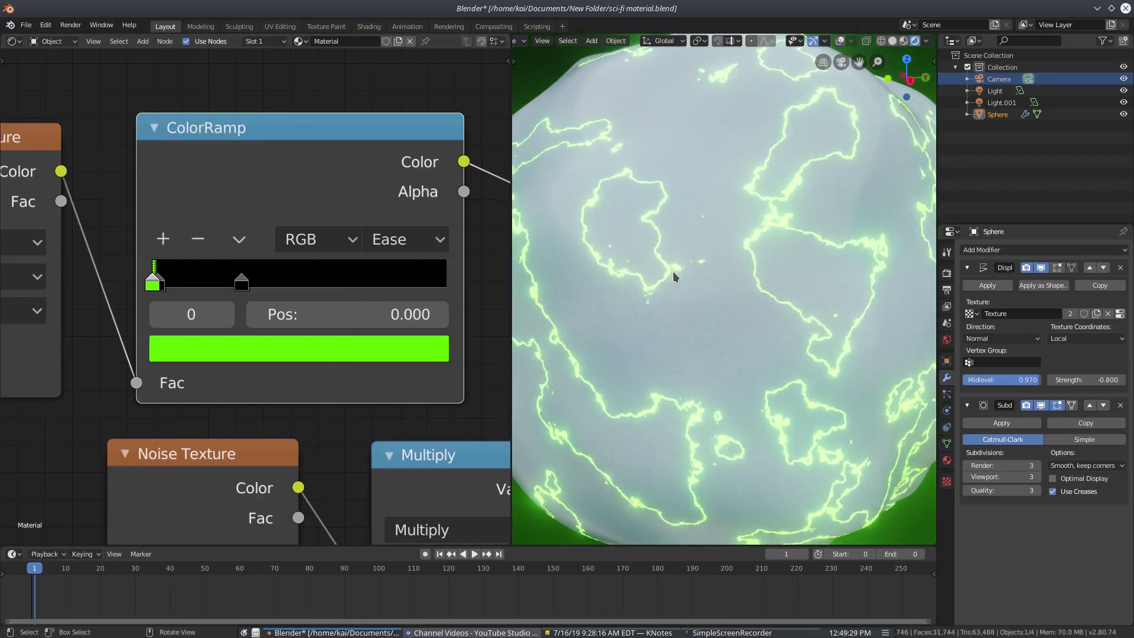
pyautogui.click(407, 242)
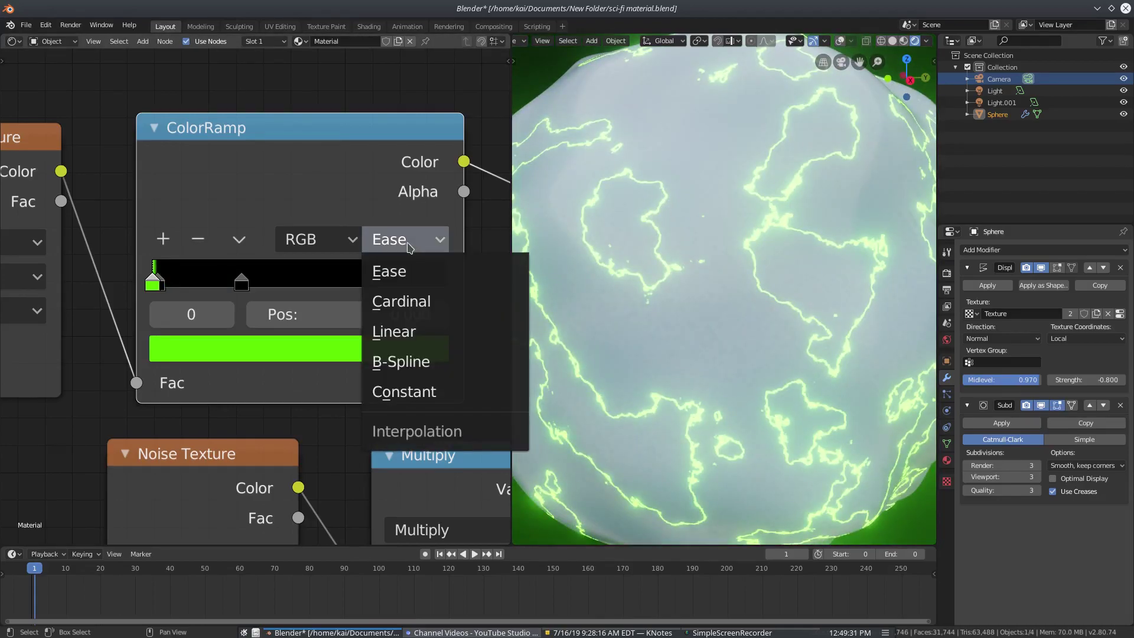
pyautogui.click(431, 362)
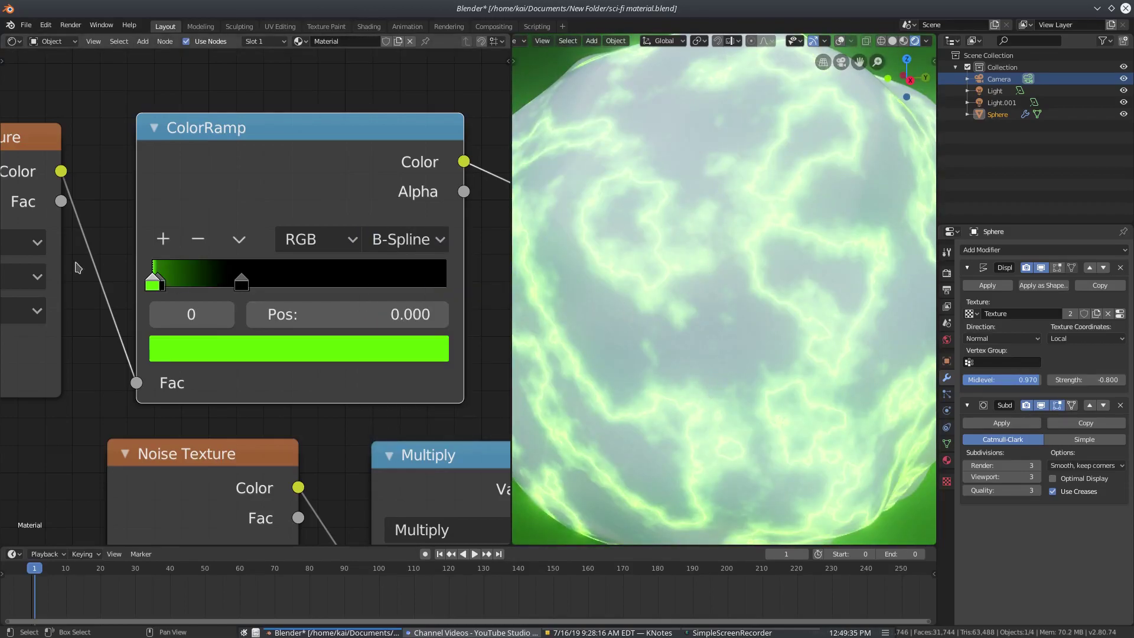
# Step: Select the ColorRamp's second colour stop, try moving the last black stop farther along the gradient, and undo the move
pyautogui.click(153, 284)
pyautogui.click(147, 284)
pyautogui.click(158, 284)
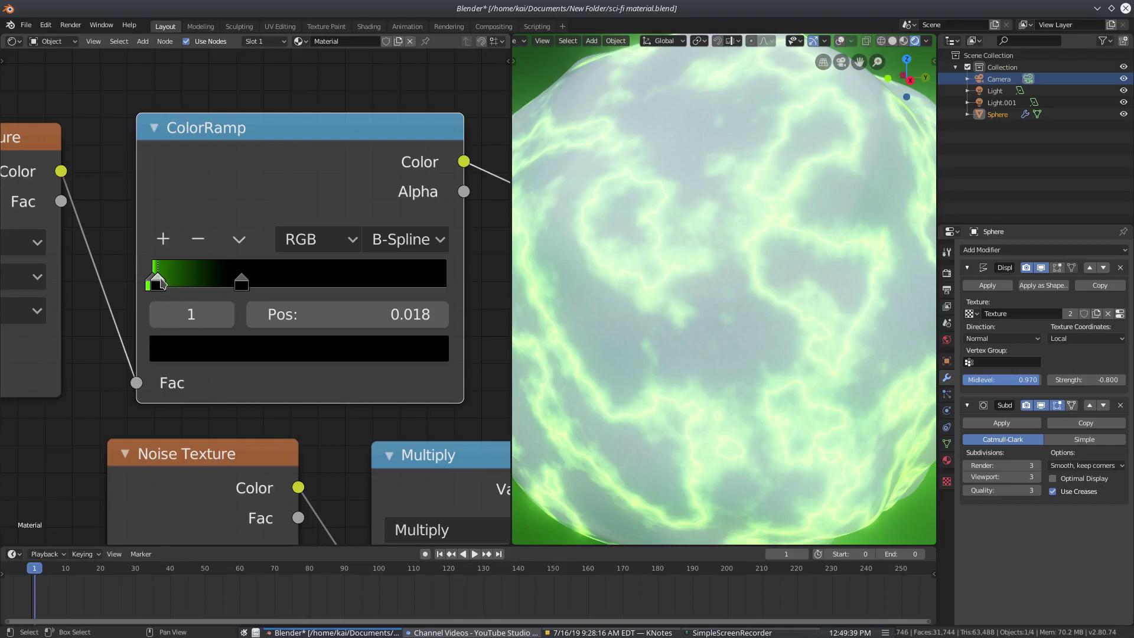
pyautogui.moveTo(241, 282); pyautogui.dragTo(328, 295)
pyautogui.hotkey('ctrl', 'z')
# Step: Examine how the ColorRamp feeds the Emission node and how it joins the Multiply node at the Mix Shader
pyautogui.scroll(-4, 378, 398)
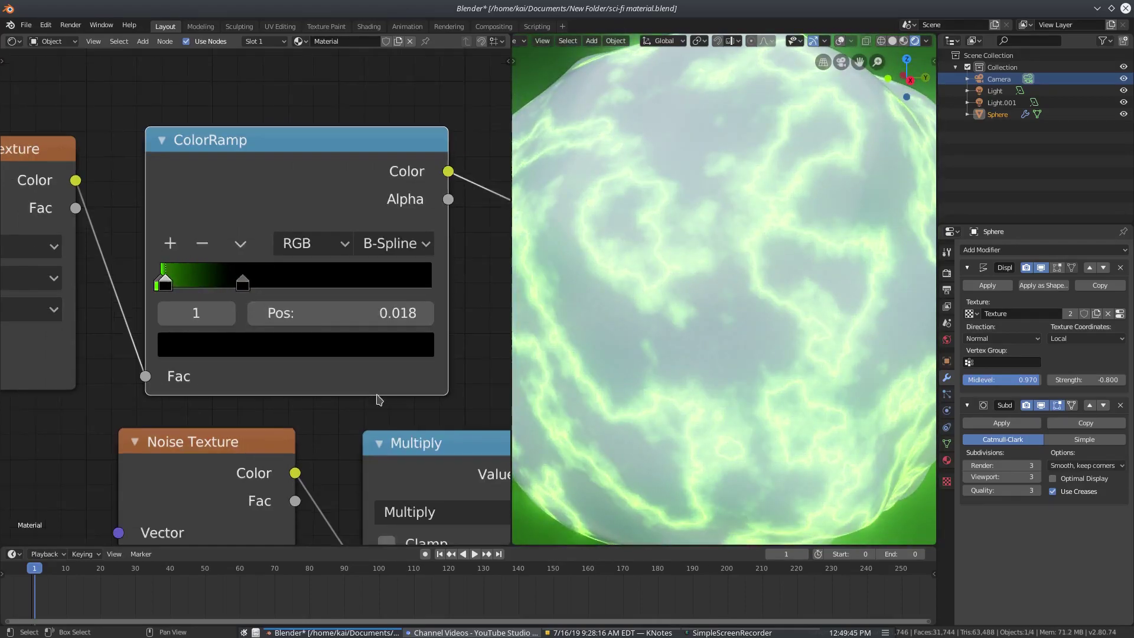
pyautogui.moveTo(370, 377); pyautogui.dragTo(304, 251, button='middle')
pyautogui.scroll(-2, 331, 274)
pyautogui.scroll(-2, 346, 242)
pyautogui.moveTo(361, 198); pyautogui.dragTo(279, 254, button='middle')
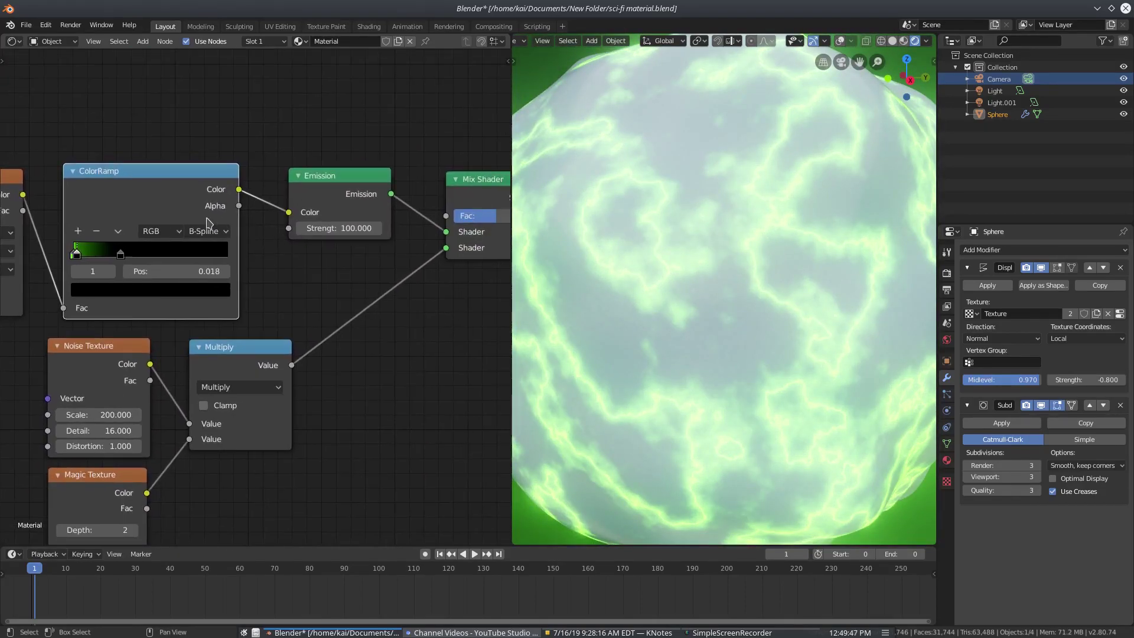
pyautogui.scroll(-3, 204, 220)
pyautogui.scroll(4, 219, 205)
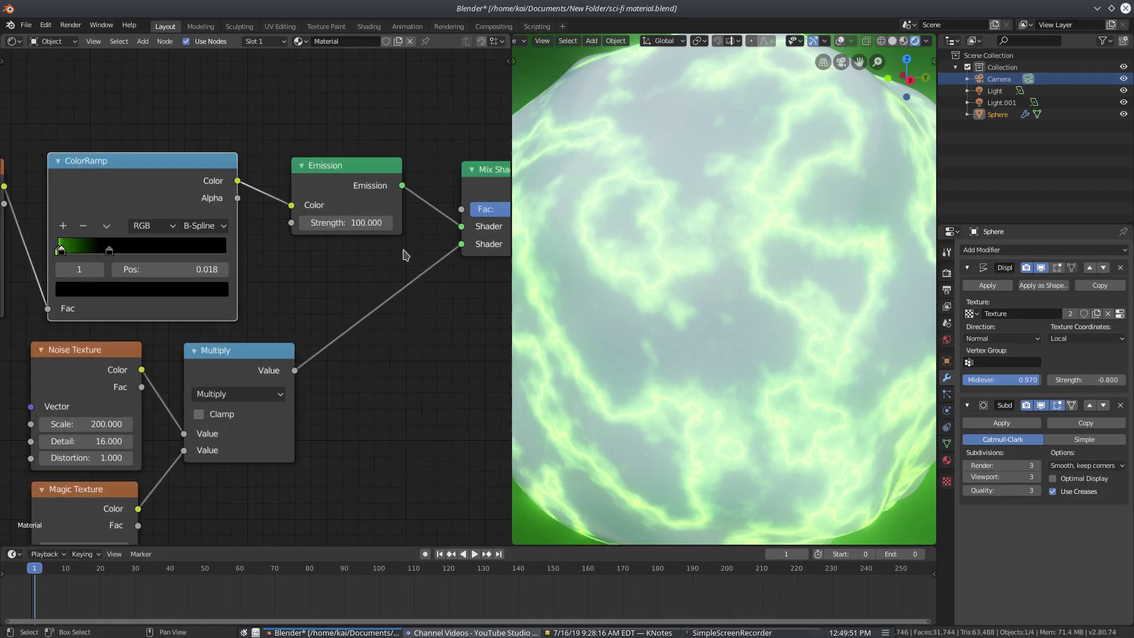
pyautogui.moveTo(388, 252); pyautogui.dragTo(348, 276, button='middle')
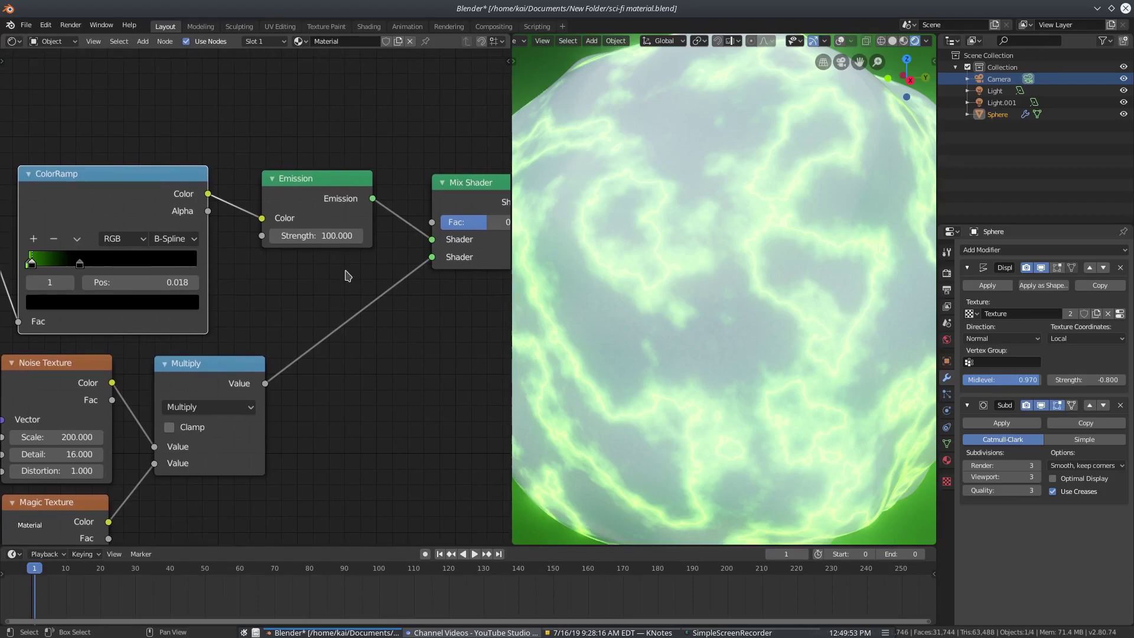
# Step: Compare the glow on the sphere by setting the Emission strength to 1 and back to 100
pyautogui.click(334, 237)
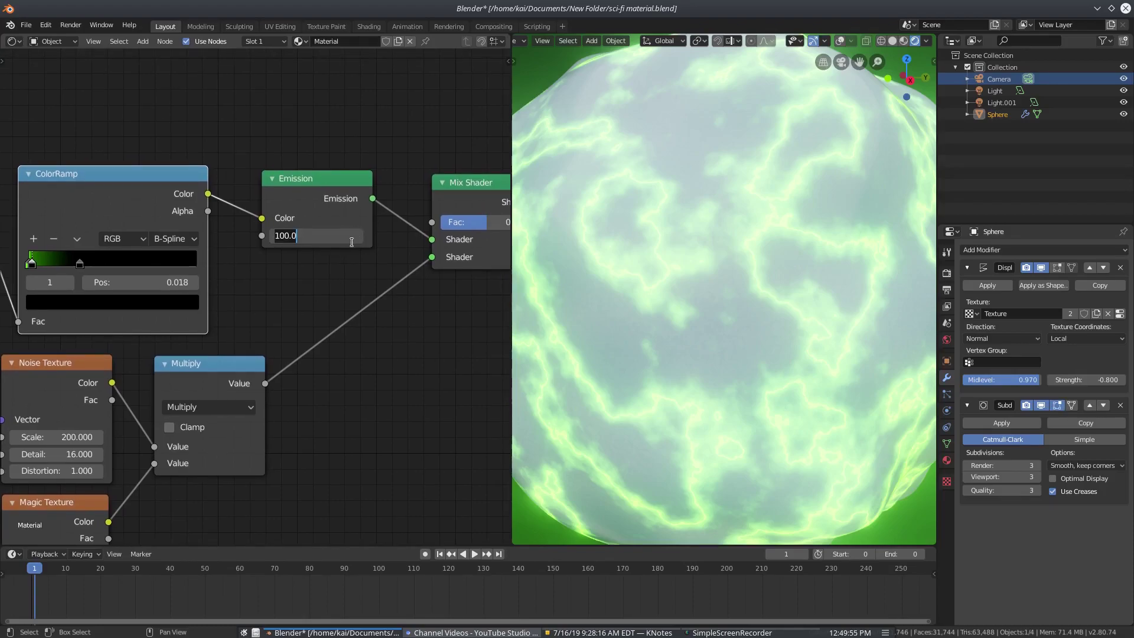
pyautogui.write('1')
pyautogui.press('Return')
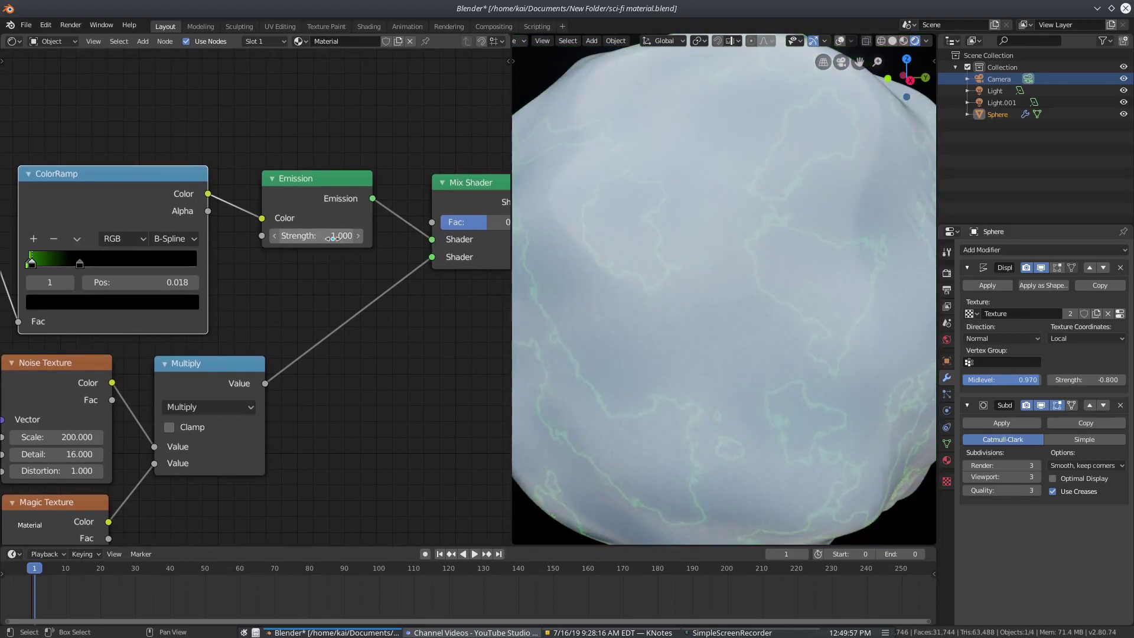
pyautogui.click(334, 237)
pyautogui.write('100')
pyautogui.press('Return')
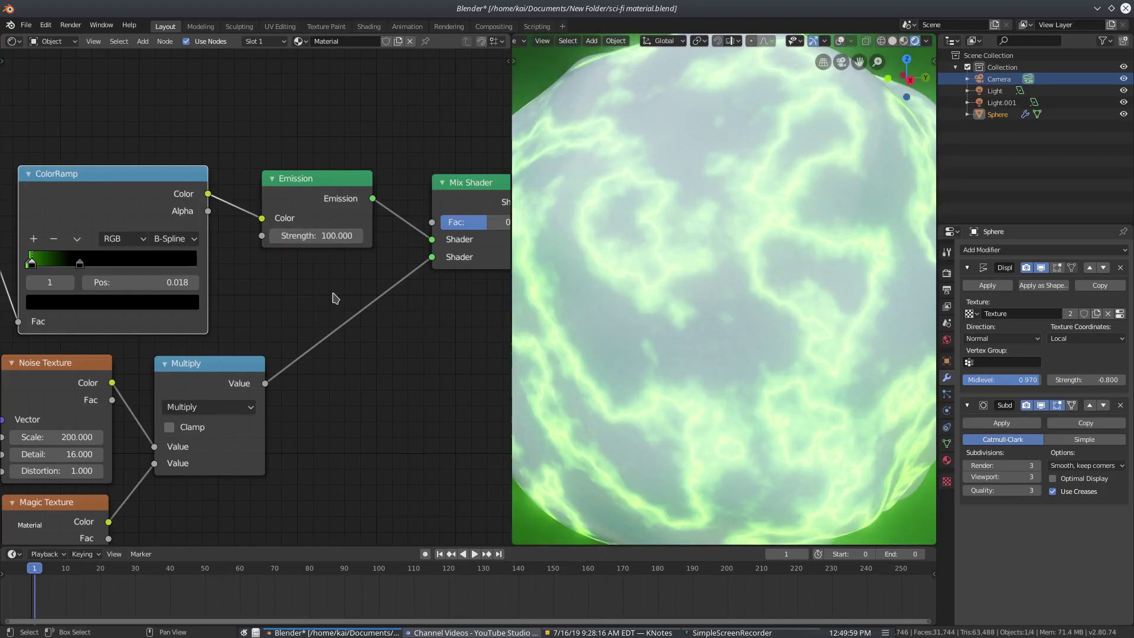
# Step: Search the addable nodes for "mix" and close the search without adding a node
pyautogui.moveTo(323, 294); pyautogui.dragTo(294, 294, button='middle')
pyautogui.scroll(-3, 268, 357)
pyautogui.moveTo(286, 340); pyautogui.dragTo(380, 271, button='middle')
pyautogui.scroll(5, 382, 231)
pyautogui.moveTo(413, 205); pyautogui.dragTo(371, 230, button='middle')
pyautogui.moveTo(403, 133); pyautogui.dragTo(372, 140, button='middle')
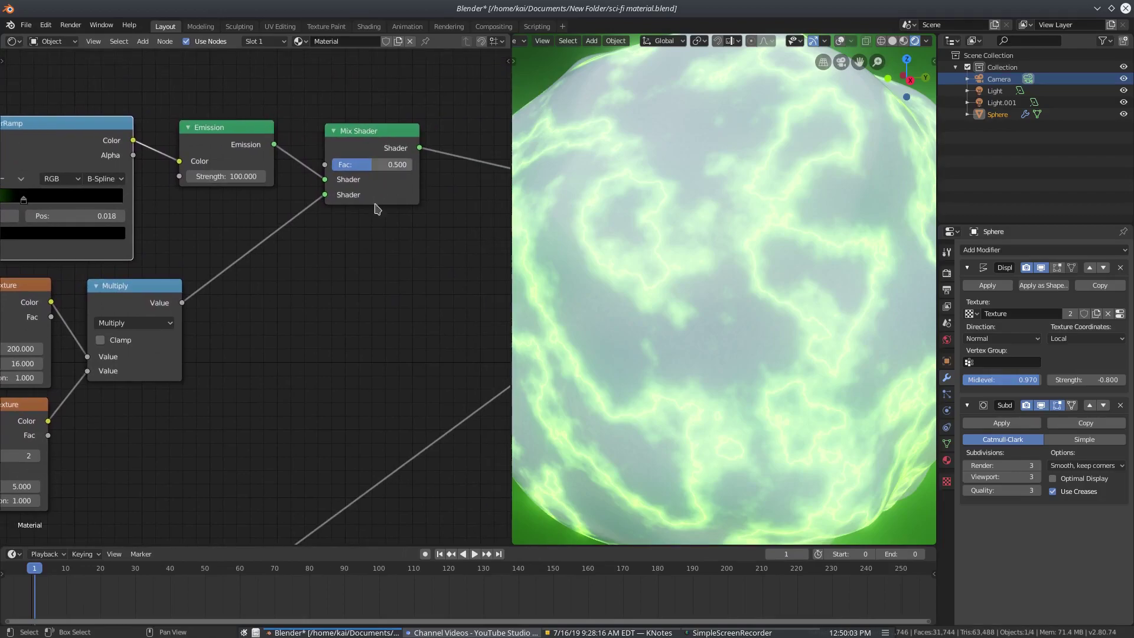
pyautogui.hotkey('shift', 'a')
pyautogui.click(359, 277)
pyautogui.write('mix')
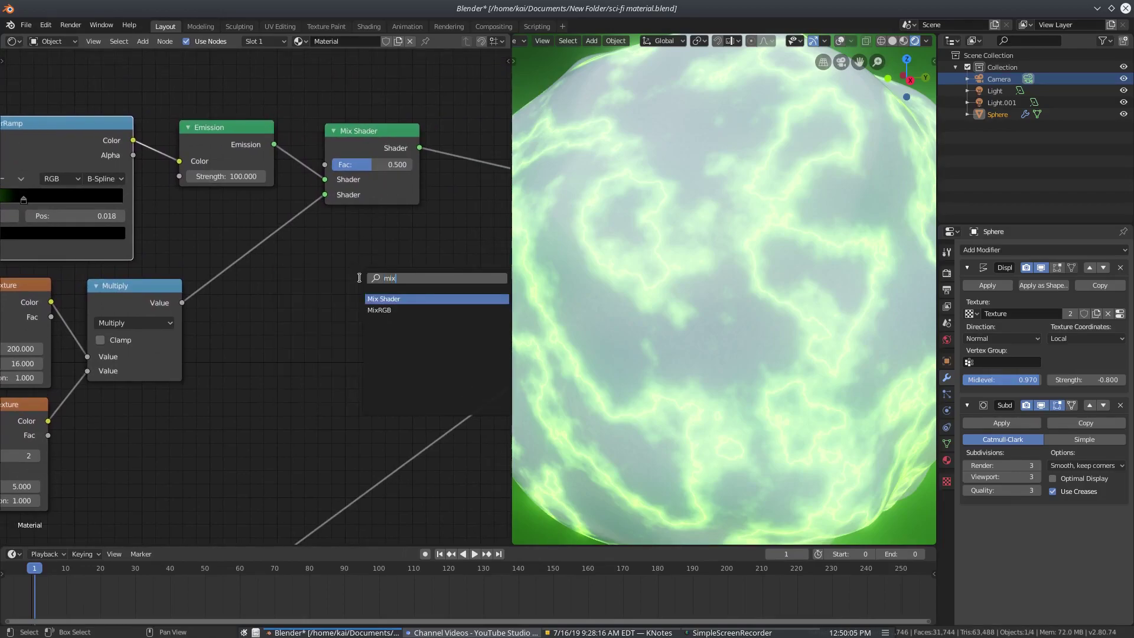
pyautogui.press('Escape')
# Step: Try a Noise Texture scale of 207 and a different Magic Texture scale, and undo both changes
pyautogui.moveTo(282, 356); pyautogui.dragTo(389, 313, button='middle')
pyautogui.scroll(-2, 429, 244)
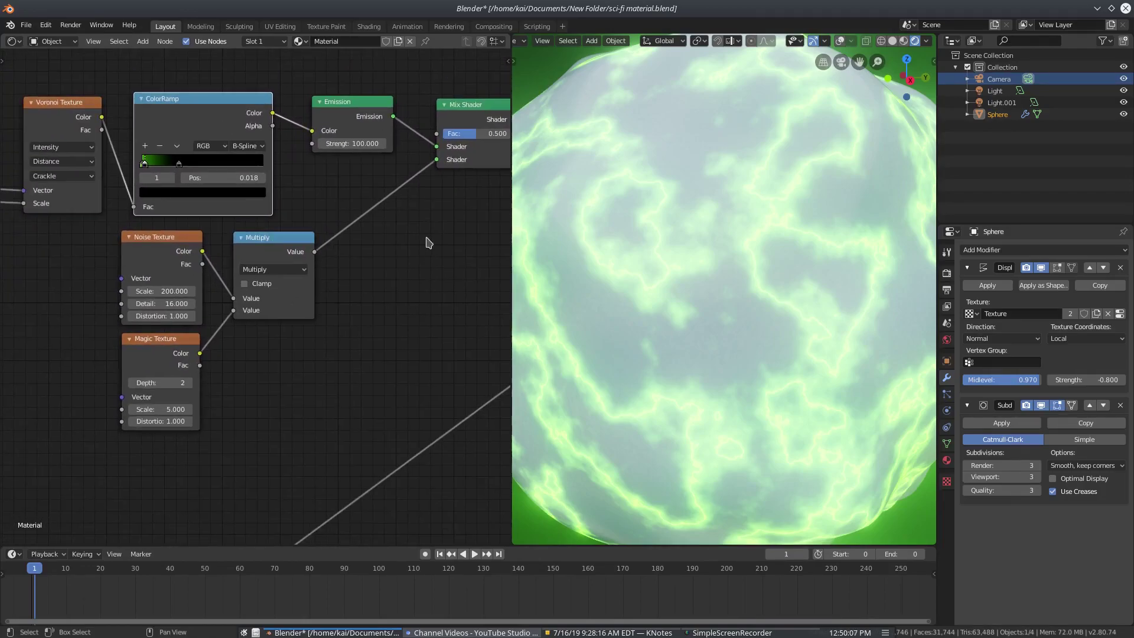
pyautogui.moveTo(304, 258); pyautogui.dragTo(336, 249, button='middle')
pyautogui.scroll(2, 205, 272)
pyautogui.moveTo(187, 280); pyautogui.dragTo(206, 280)
pyautogui.scroll(-4, 541, 368)
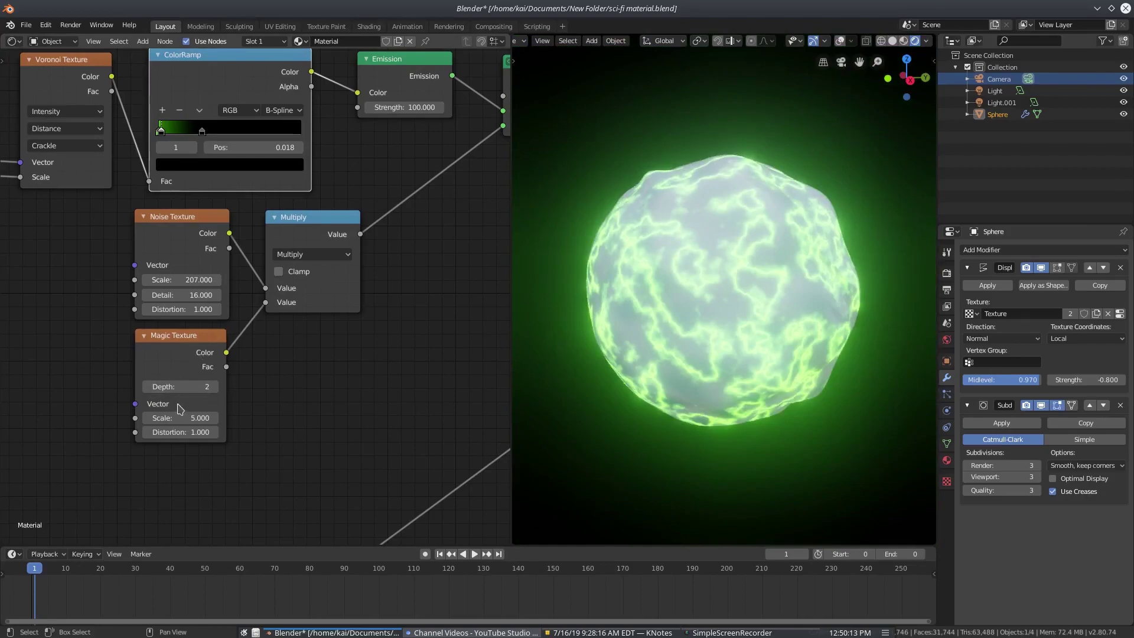
pyautogui.moveTo(180, 418); pyautogui.dragTo(201, 418)
pyautogui.hotkey('ctrl', 'z')
pyautogui.scroll(1, 232, 366)
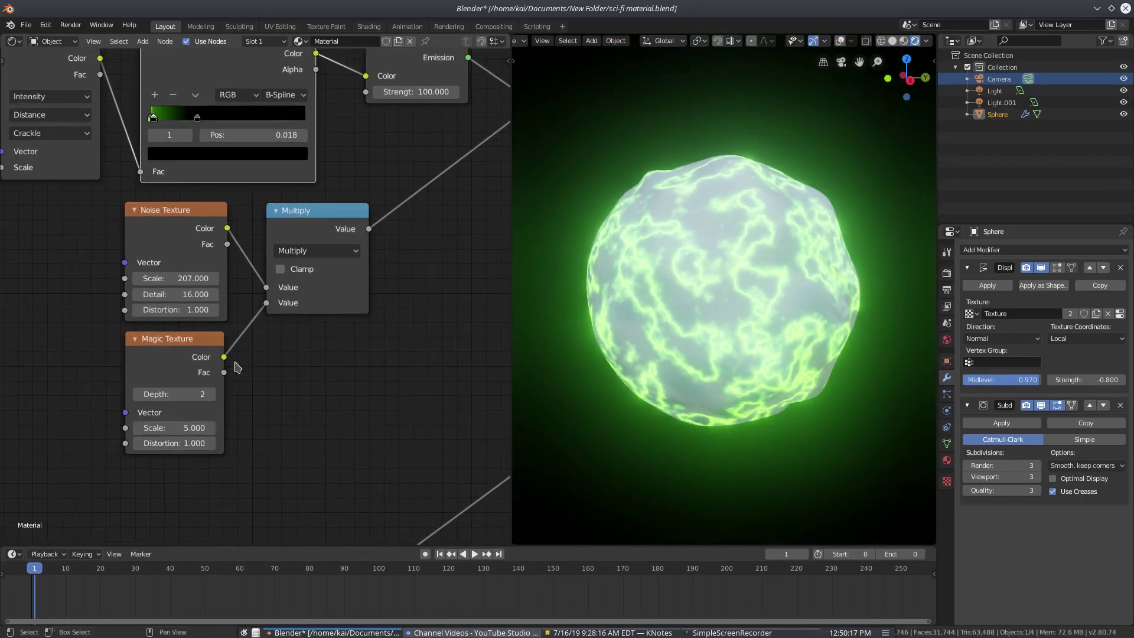
pyautogui.hotkey('ctrl', 'z')
# Step: Try other scale values on the Noise Texture and Magic Texture against a close-up of the sphere, undoing each change
pyautogui.scroll(1, 603, 316)
pyautogui.moveTo(602, 316); pyautogui.dragTo(744, 252, button='middle')
pyautogui.scroll(1, 696, 278)
pyautogui.scroll(3, 673, 335)
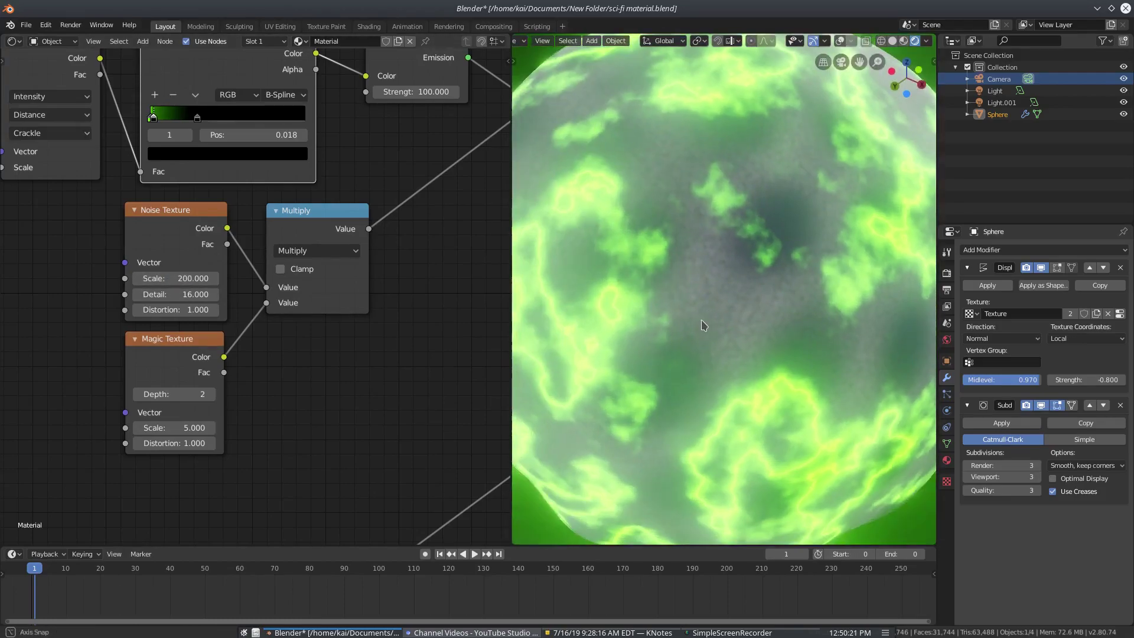
pyautogui.moveTo(171, 279)
pyautogui.mouseDown()
pyautogui.moveTo(187, 278)
pyautogui.moveTo(153, 278)
pyautogui.mouseUp()
pyautogui.hotkey('ctrl', 'z')
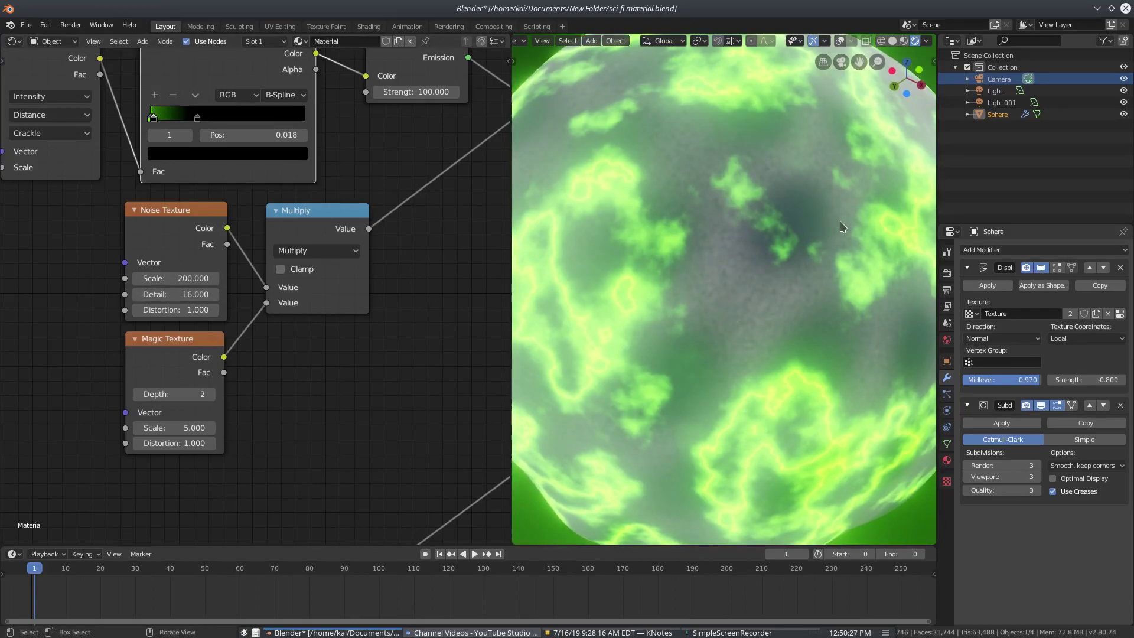
pyautogui.moveTo(269, 357); pyautogui.dragTo(221, 344, button='middle')
pyautogui.moveTo(142, 382)
pyautogui.mouseDown()
pyautogui.moveTo(169, 382)
pyautogui.moveTo(136, 377)
pyautogui.mouseUp()
pyautogui.hotkey('ctrl', 'z')
# Step: Examine the whole sphere from several sides and select the Noise Texture and the Magic Texture feeding the Multiply node in turn
pyautogui.scroll(-4, 650, 380)
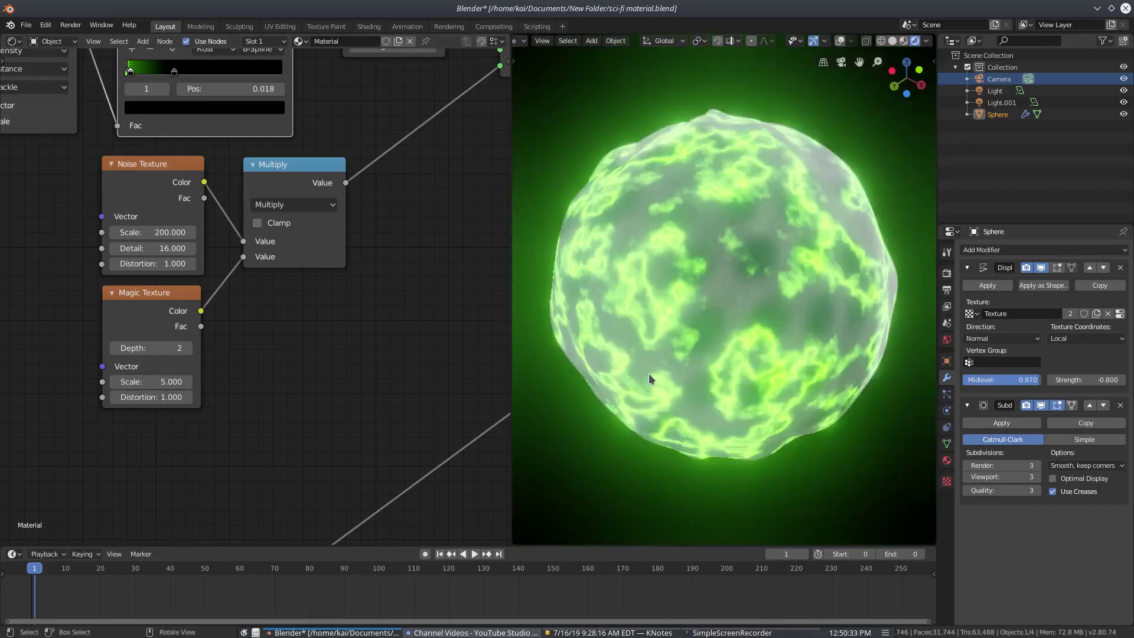
pyautogui.moveTo(748, 295); pyautogui.dragTo(654, 358, button='middle')
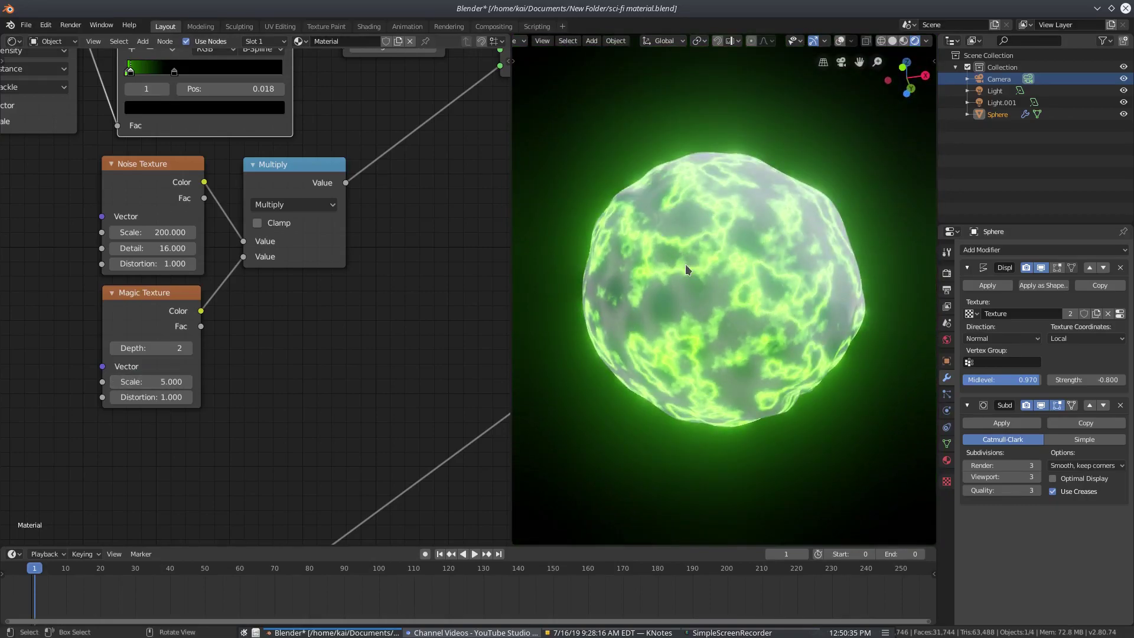
pyautogui.moveTo(686, 269); pyautogui.dragTo(709, 308, button='middle')
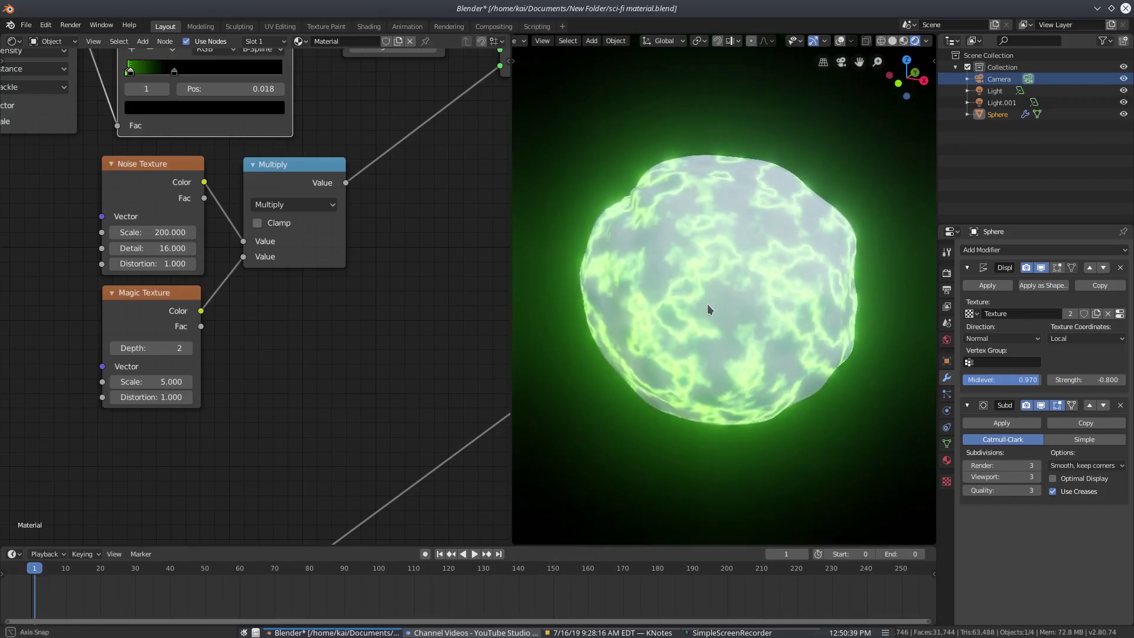
pyautogui.moveTo(399, 264); pyautogui.dragTo(345, 317, button='middle')
pyautogui.scroll(-2, 281, 309)
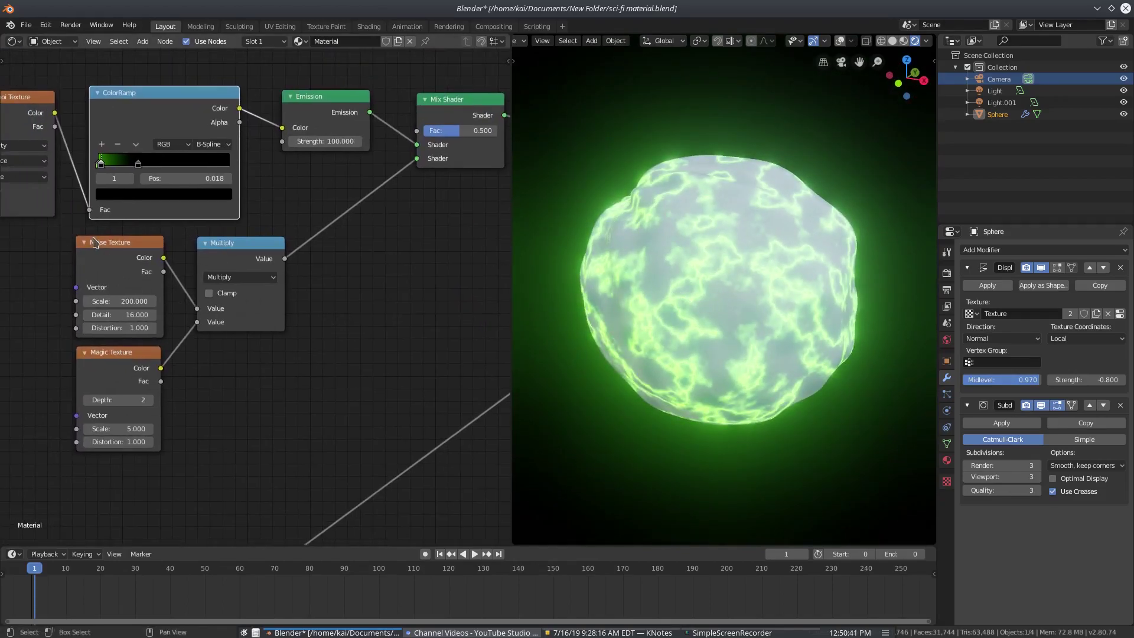
pyautogui.click(95, 242)
pyautogui.click(114, 367)
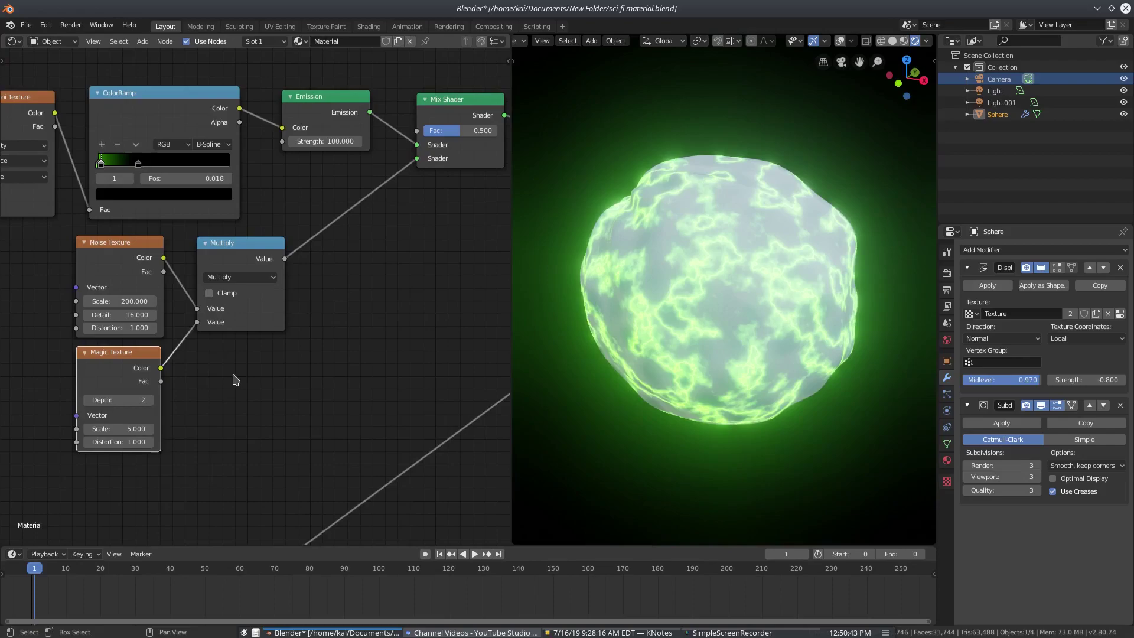
# Step: Search the addable nodes for "magi" and "noise" without adding either texture
pyautogui.hotkey('shift', 'a')
pyautogui.click(233, 374)
pyautogui.write('magi')
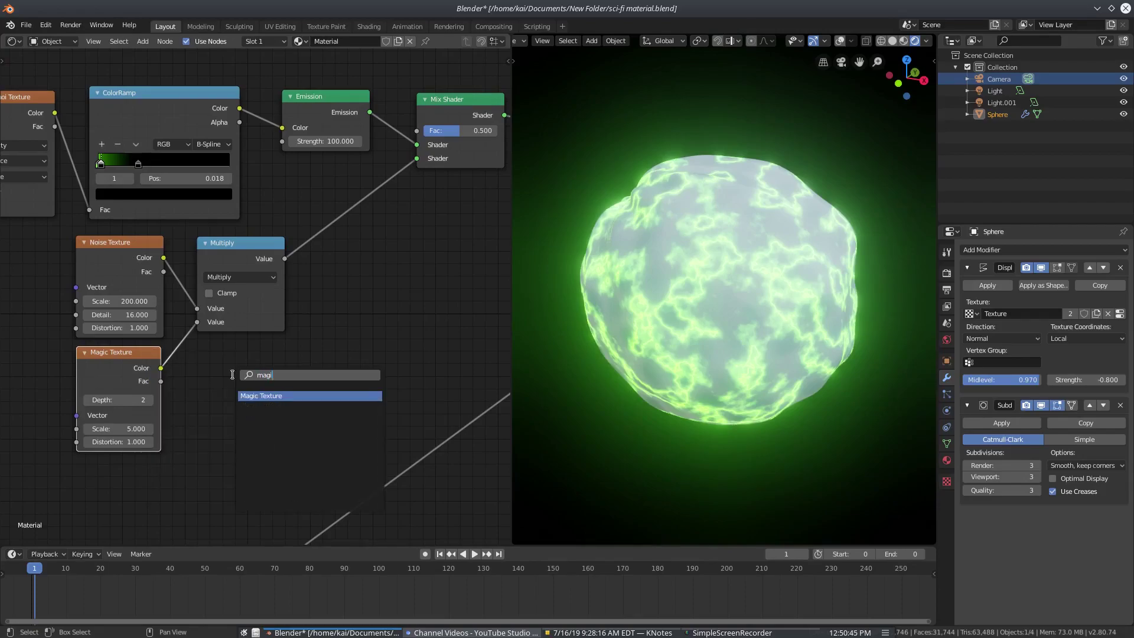
pyautogui.press('BackSpace')
pyautogui.press('BackSpace')
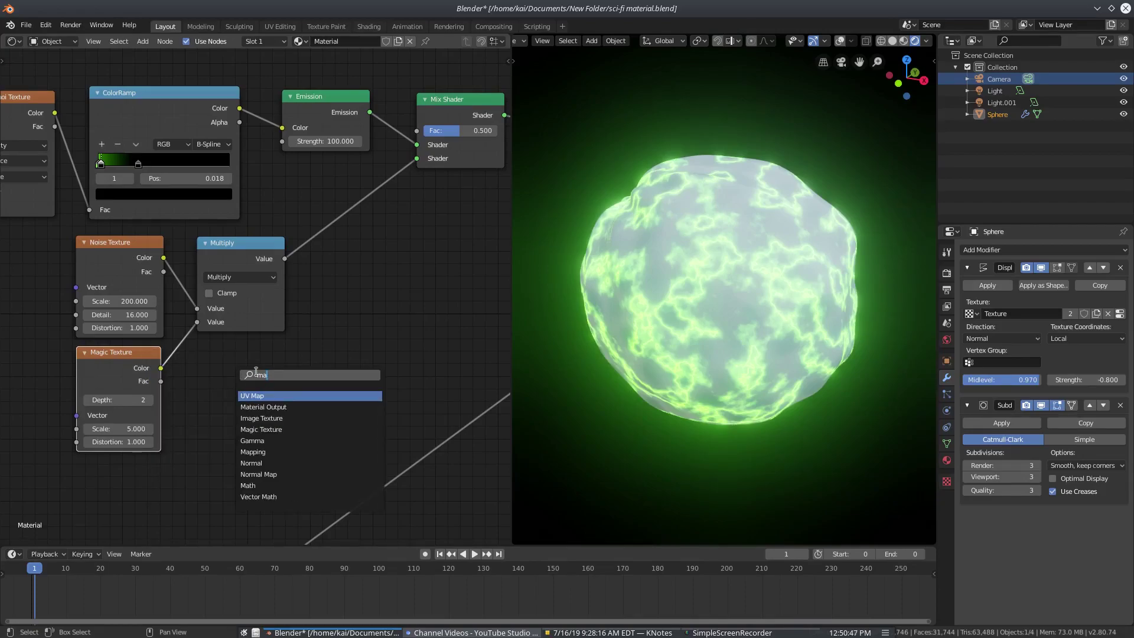
pyautogui.press('BackSpace')
pyautogui.press('BackSpace')
pyautogui.write('noise')
pyautogui.press('BackSpace')
pyautogui.press('BackSpace')
pyautogui.press('BackSpace')
pyautogui.press('BackSpace')
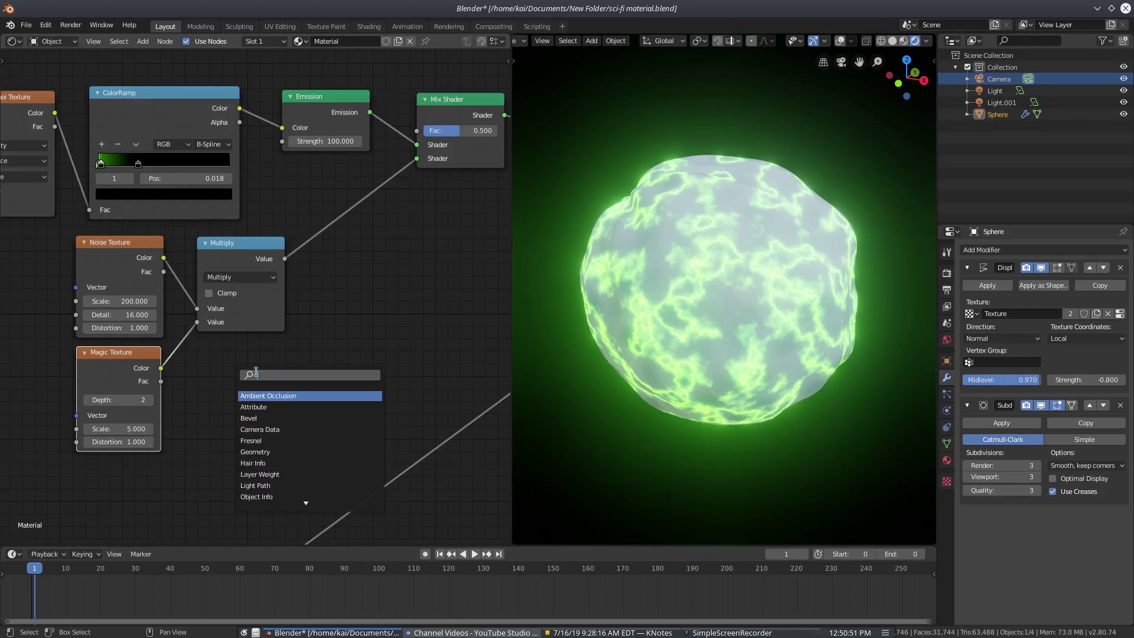
# Step: Add a Math node beside the existing Multiply node, set its operation to Multiply, and delete it again
pyautogui.write('math')
pyautogui.click(256, 395)
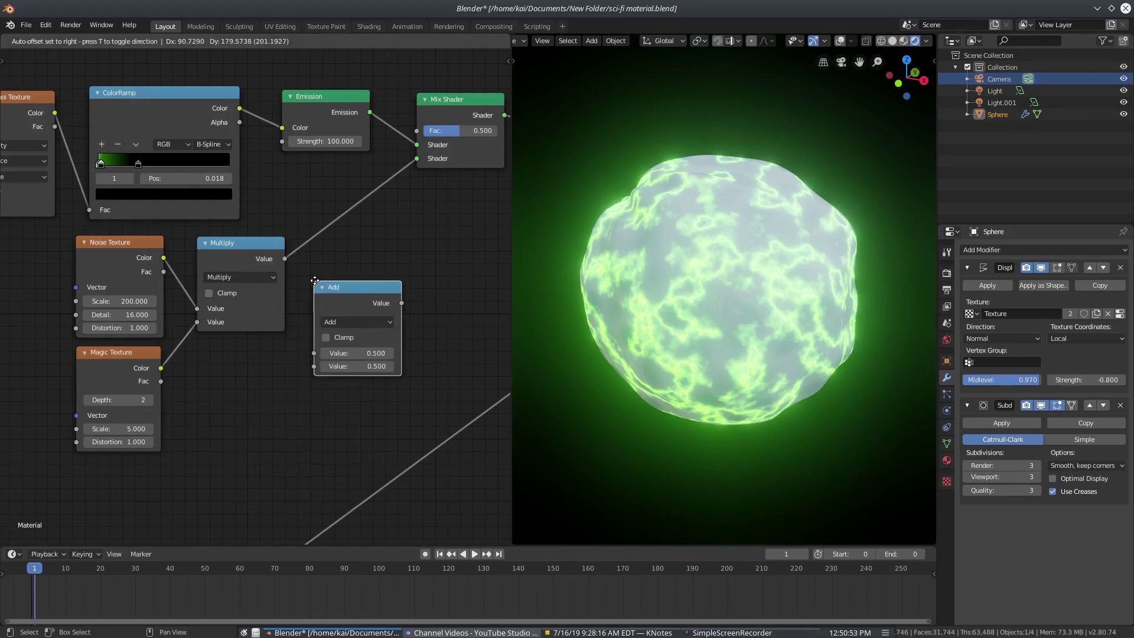
pyautogui.click(329, 295)
pyautogui.click(364, 318)
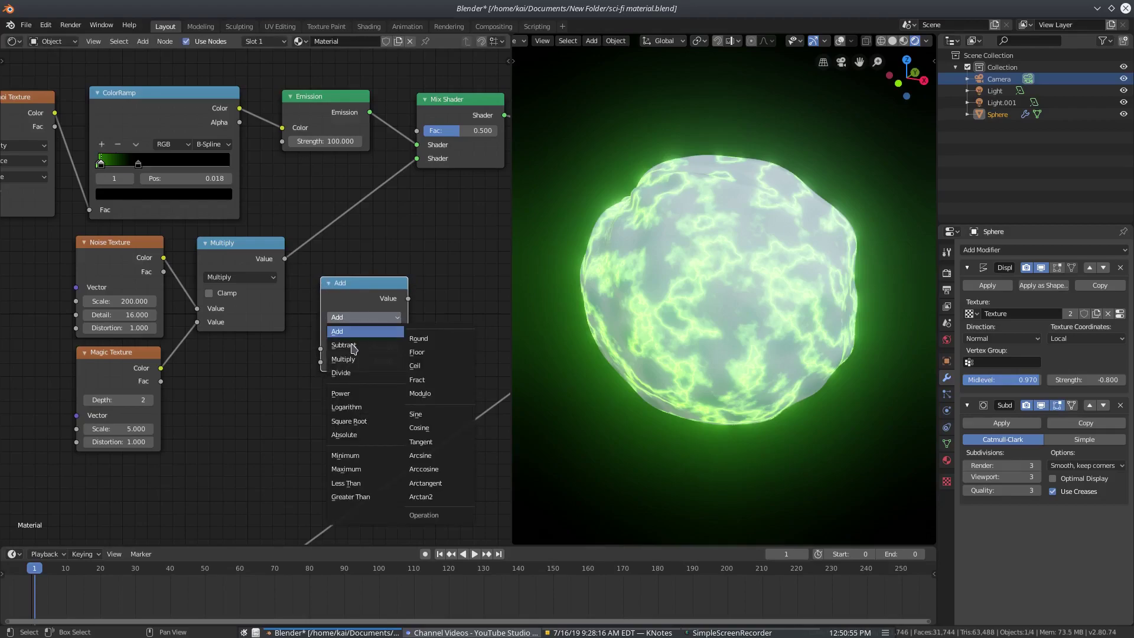
pyautogui.click(343, 359)
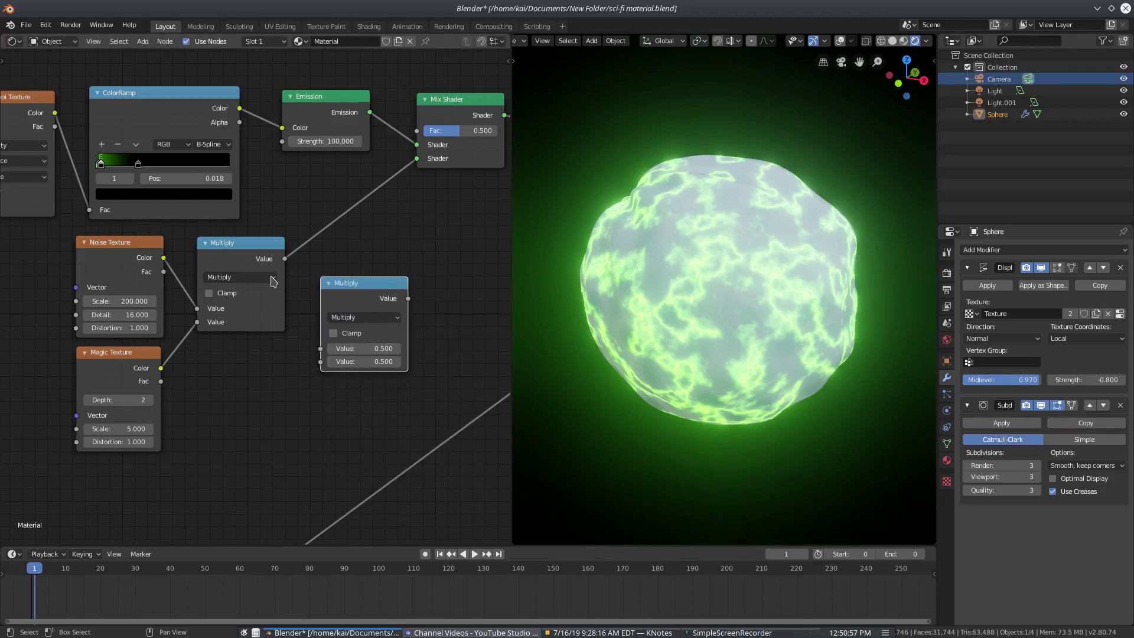
pyautogui.press('x')
# Step: Move the Fresnel, blue ColorRamp, Principled BSDF and Mix Shader group down close to the green glow node chain
pyautogui.scroll(-1, 389, 242)
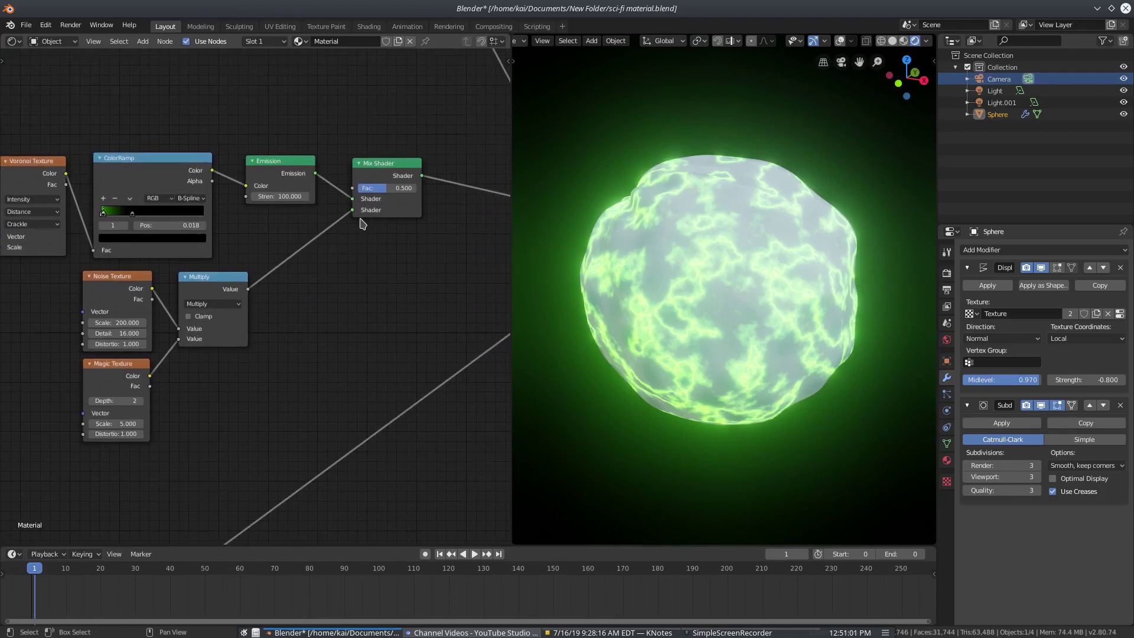
pyautogui.scroll(-4, 381, 291)
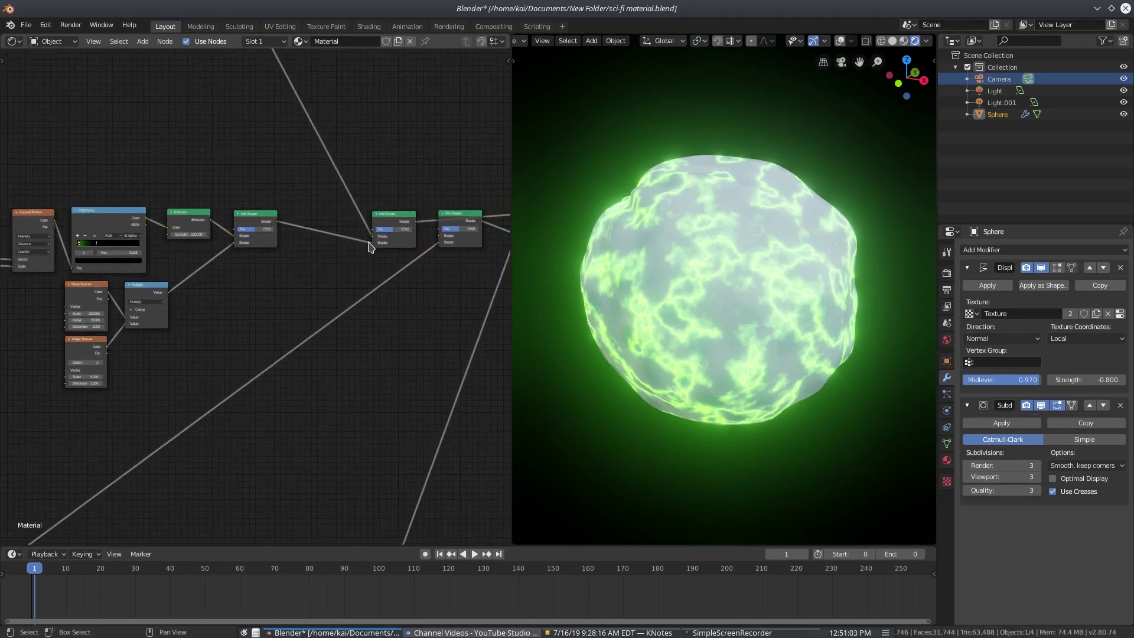
pyautogui.moveTo(372, 245); pyautogui.dragTo(465, 378, button='middle')
pyautogui.moveTo(232, 181); pyautogui.dragTo(349, 233, button='middle')
pyautogui.scroll(3, 283, 218)
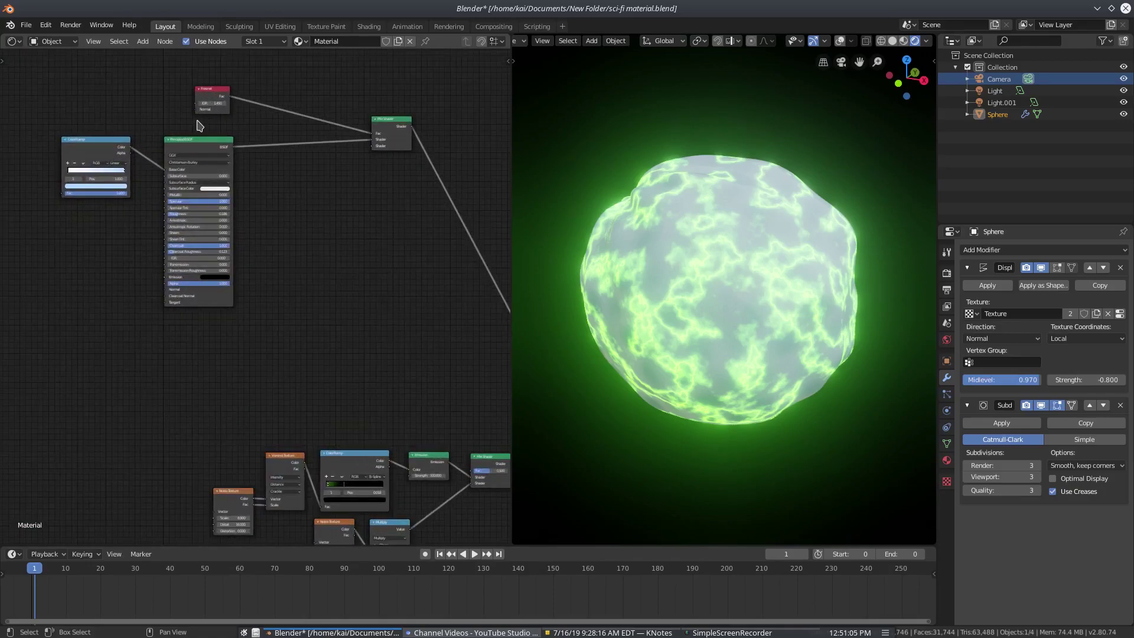
pyautogui.press('b')
pyautogui.moveTo(66, 62); pyautogui.dragTo(394, 198)
pyautogui.press('g')
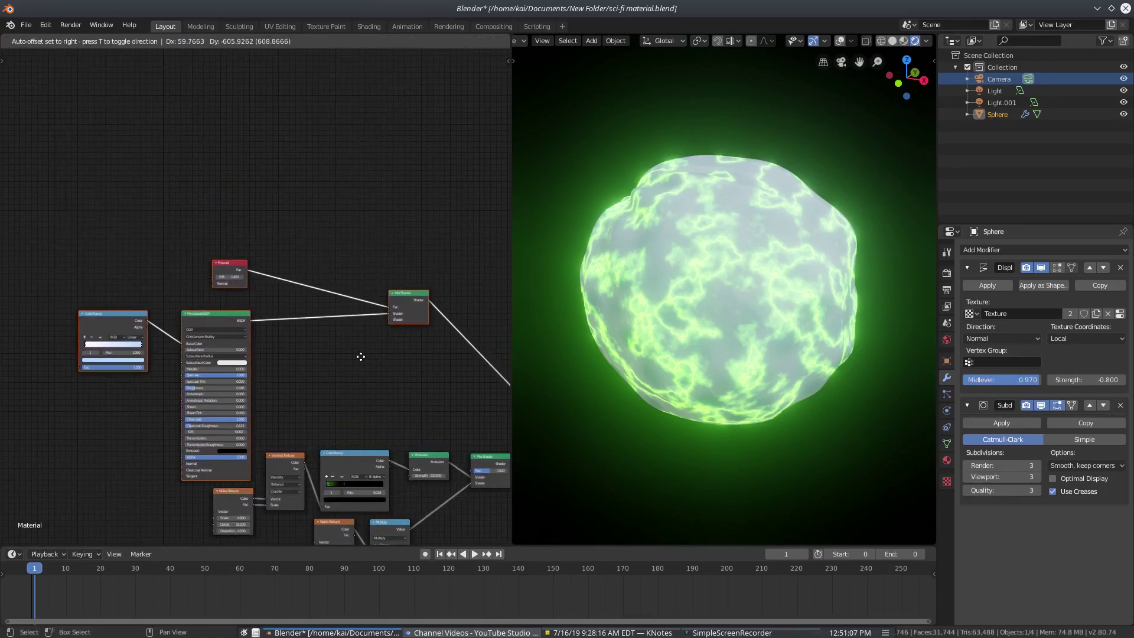
pyautogui.click(361, 356)
# Step: Place the Fresnel and ColorRamp closer to the Principled BSDF, and move their Mix Shader down above the Emission node
pyautogui.moveTo(238, 262); pyautogui.dragTo(243, 278)
pyautogui.moveTo(121, 313); pyautogui.dragTo(150, 313)
pyautogui.click(411, 298)
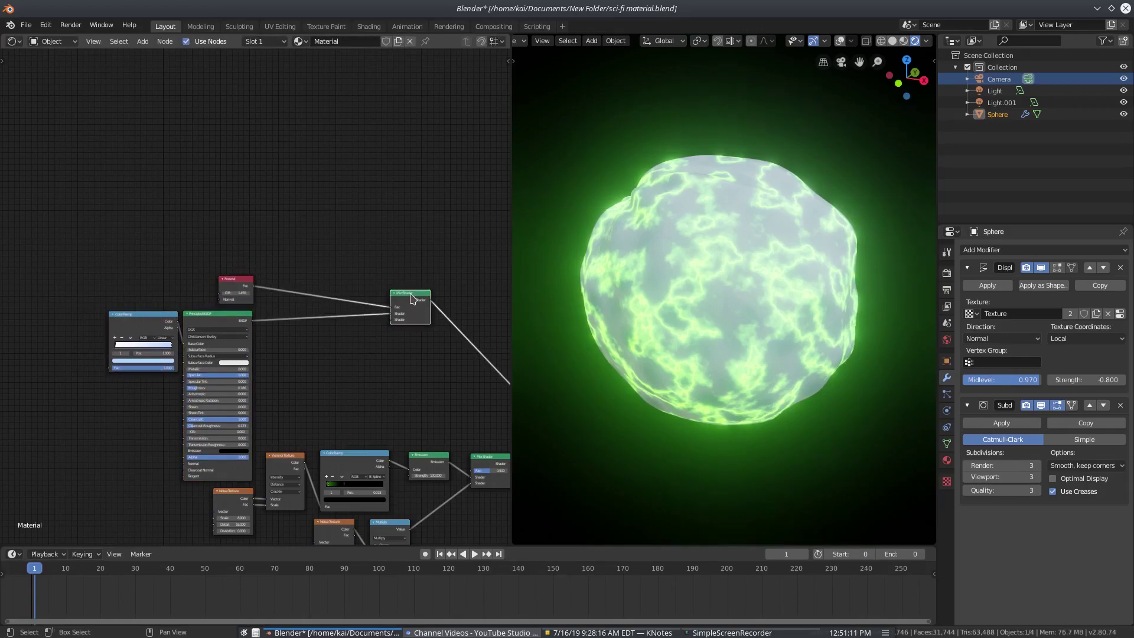
pyautogui.moveTo(411, 294); pyautogui.dragTo(429, 409)
# Step: Reroute the second Mix Shader's link from the third Mix Shader's input to the Material Output
pyautogui.moveTo(460, 462); pyautogui.dragTo(224, 195, button='middle')
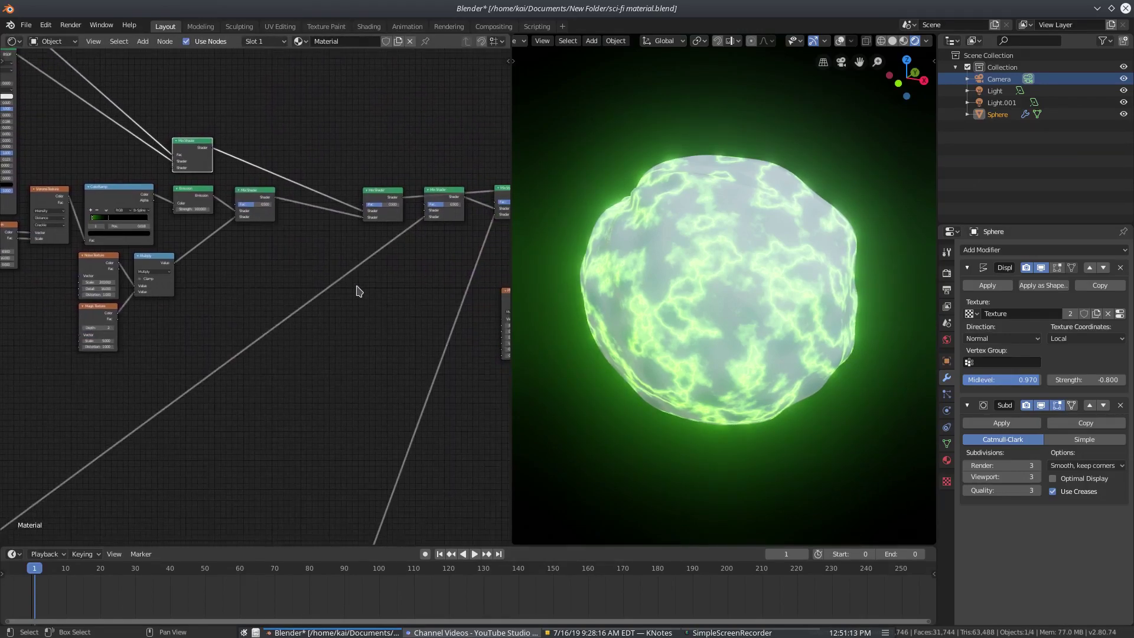
pyautogui.moveTo(358, 290); pyautogui.dragTo(157, 250, button='middle')
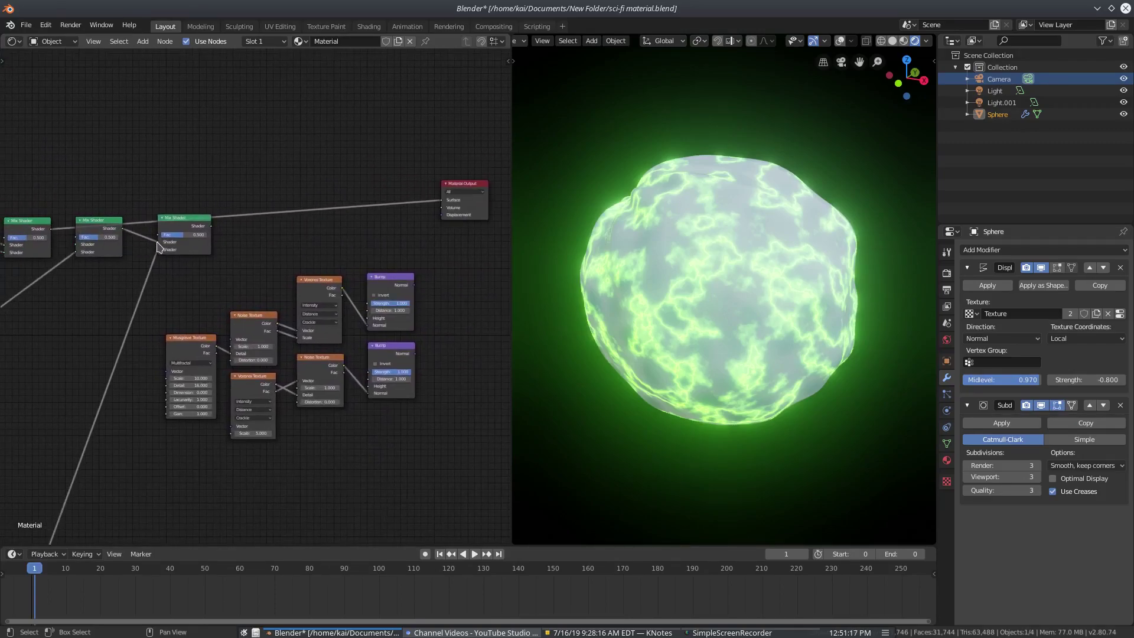
pyautogui.moveTo(158, 244); pyautogui.dragTo(441, 205)
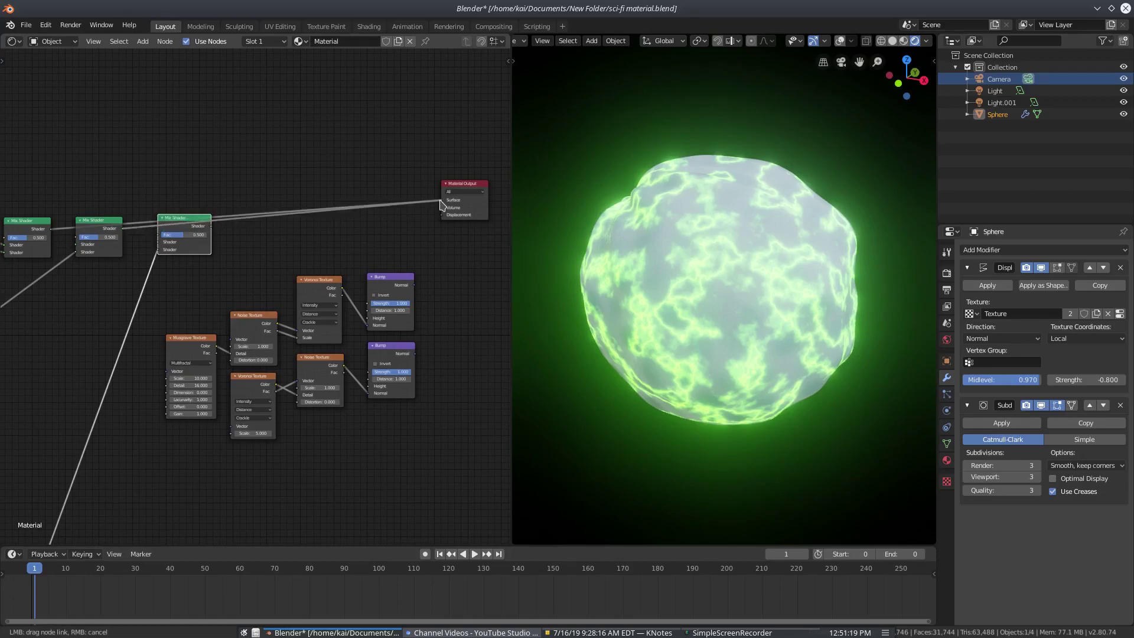
pyautogui.moveTo(255, 278); pyautogui.dragTo(45, 236)
pyautogui.moveTo(219, 231); pyautogui.dragTo(251, 253)
# Step: Select all the nodes of the Principled BSDF and glow branches and follow their links to the row of Mix Shaders
pyautogui.moveTo(110, 236); pyautogui.dragTo(218, 240, button='middle')
pyautogui.moveTo(165, 274); pyautogui.dragTo(367, 338, button='middle')
pyautogui.scroll(-3, 268, 335)
pyautogui.moveTo(275, 338); pyautogui.dragTo(336, 333, button='middle')
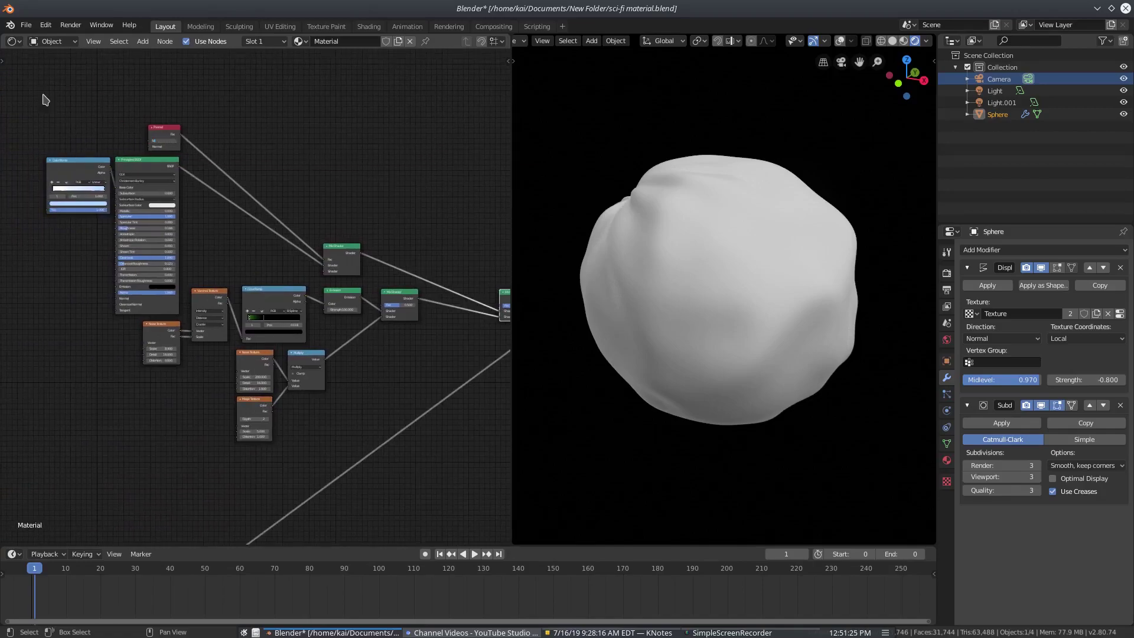
pyautogui.moveTo(40, 91); pyautogui.dragTo(405, 420)
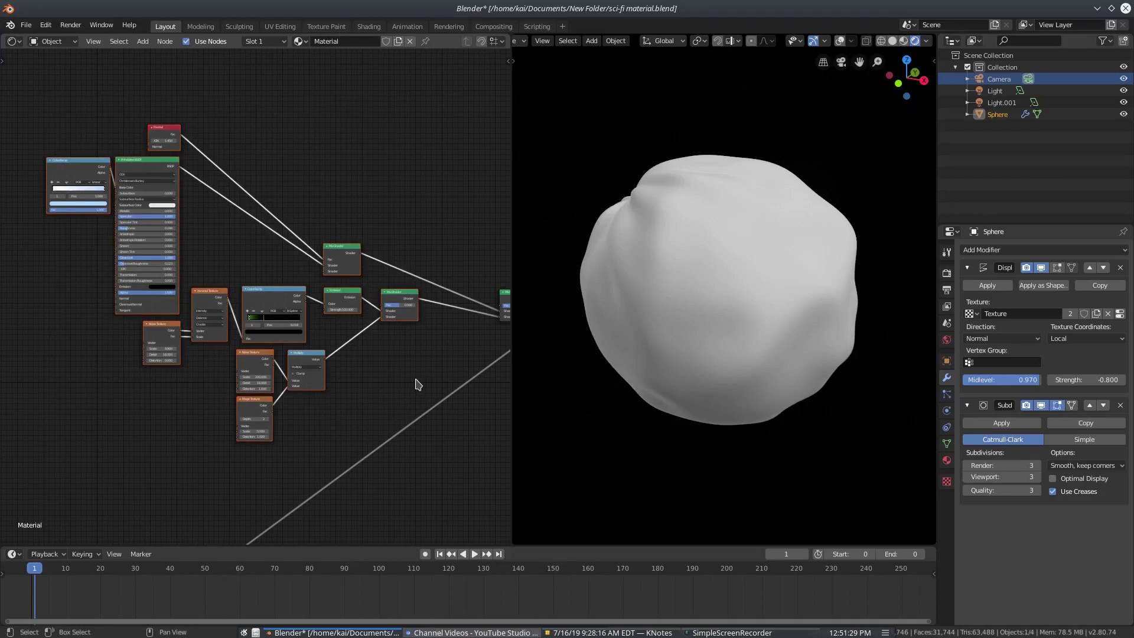
pyautogui.press('g')
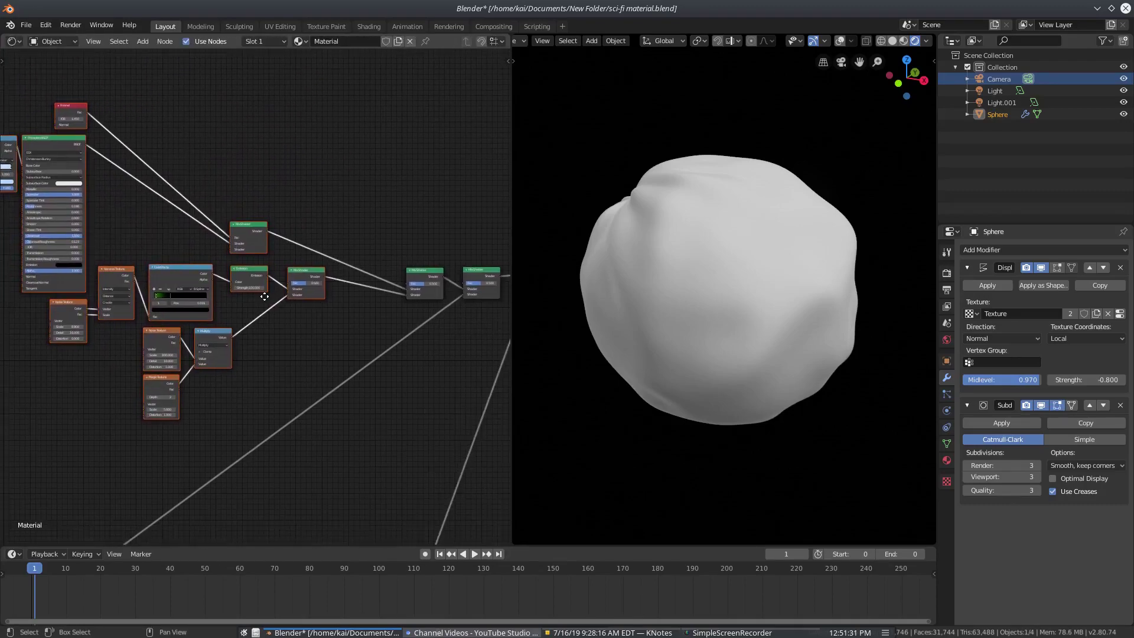
pyautogui.moveTo(264, 296); pyautogui.dragTo(157, 279, button='middle')
pyautogui.scroll(3, 184, 251)
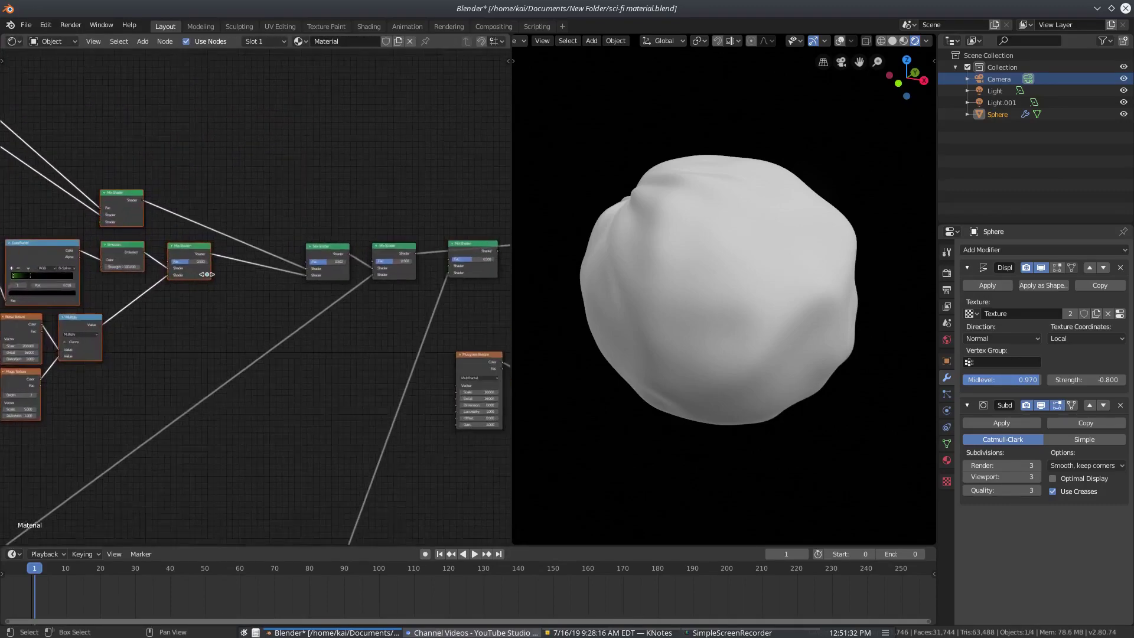
# Step: Select the first and second Mix Shaders in turn and trace the second one's input to the lower Voronoi, ColorRamp and Emission branch
pyautogui.click(333, 243)
pyautogui.press('g')
pyautogui.rightClick(347, 258)
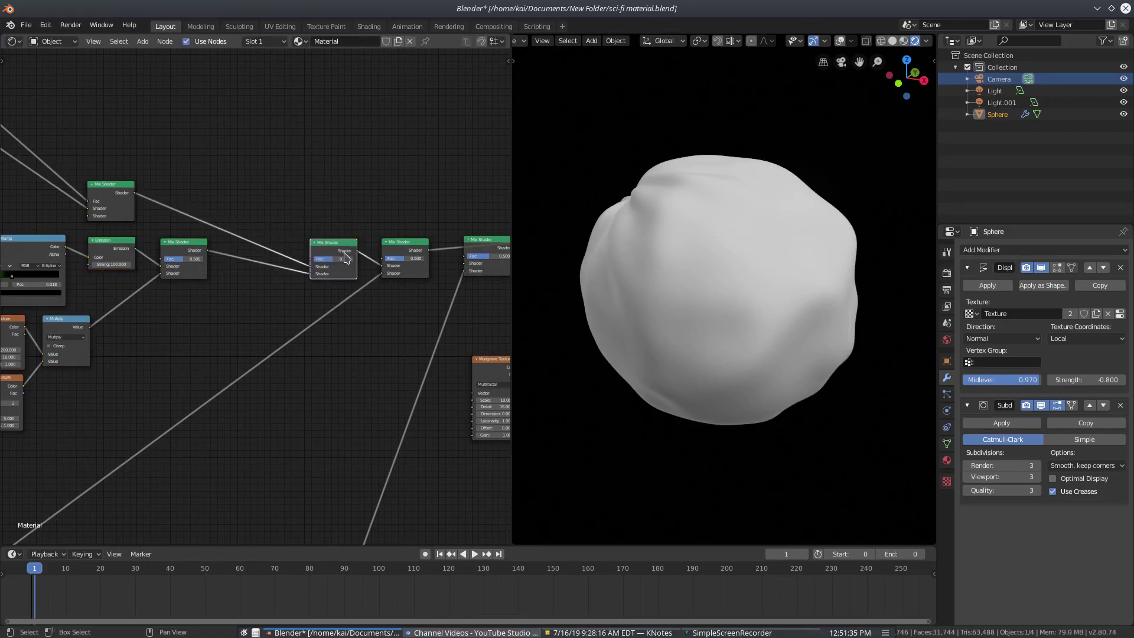
pyautogui.click(403, 243)
pyautogui.moveTo(248, 383); pyautogui.dragTo(367, 198, button='middle')
pyautogui.moveTo(253, 319); pyautogui.dragTo(579, 160, button='middle')
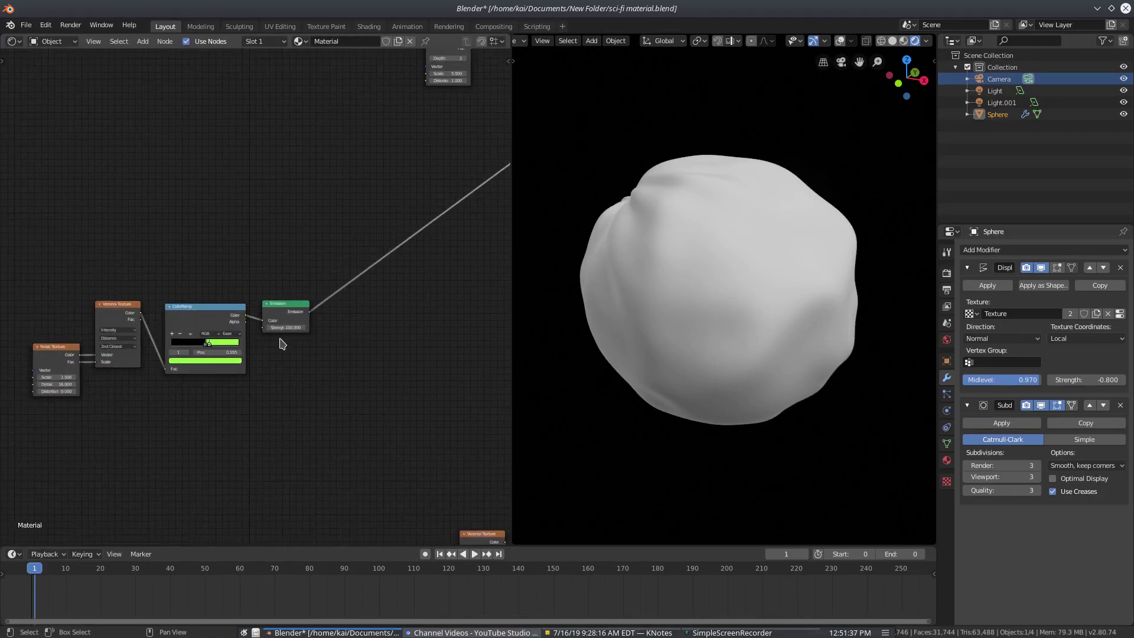
# Step: Select the lower Noise Texture, Voronoi Texture, ColorRamp and Emission nodes together to show which branch they form, and clear the selection
pyautogui.moveTo(279, 339); pyautogui.dragTo(329, 327, button='middle')
pyautogui.click(333, 295)
pyautogui.moveTo(393, 413); pyautogui.dragTo(126, 296)
pyautogui.moveTo(217, 392); pyautogui.dragTo(216, 392, button='middle')
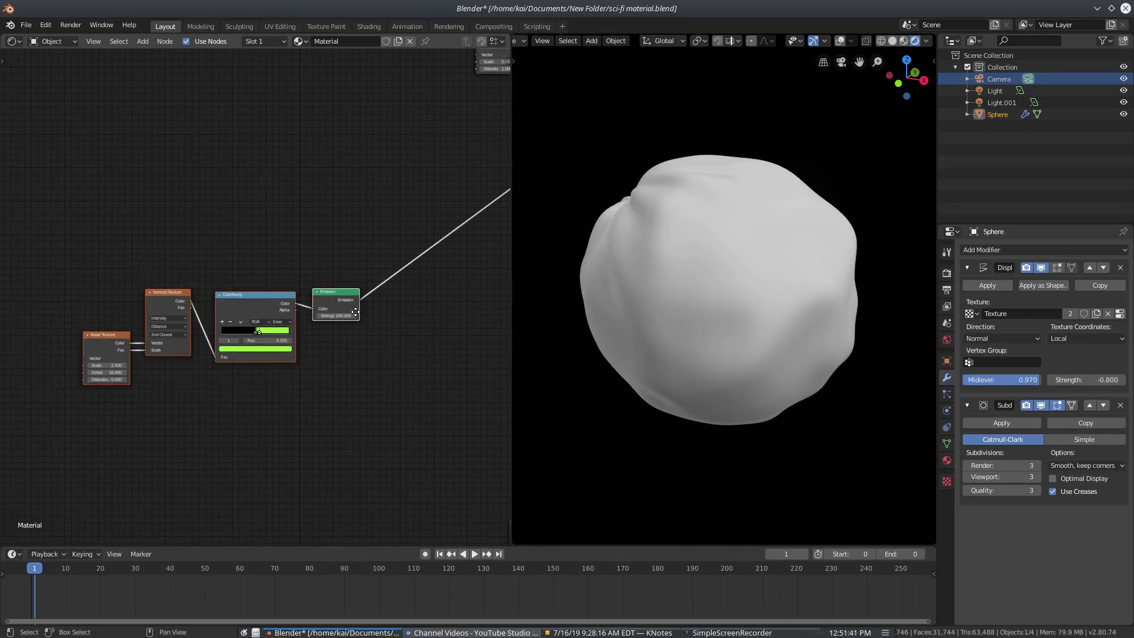
pyautogui.moveTo(380, 329); pyautogui.dragTo(308, 399, button='middle')
pyautogui.click(310, 398)
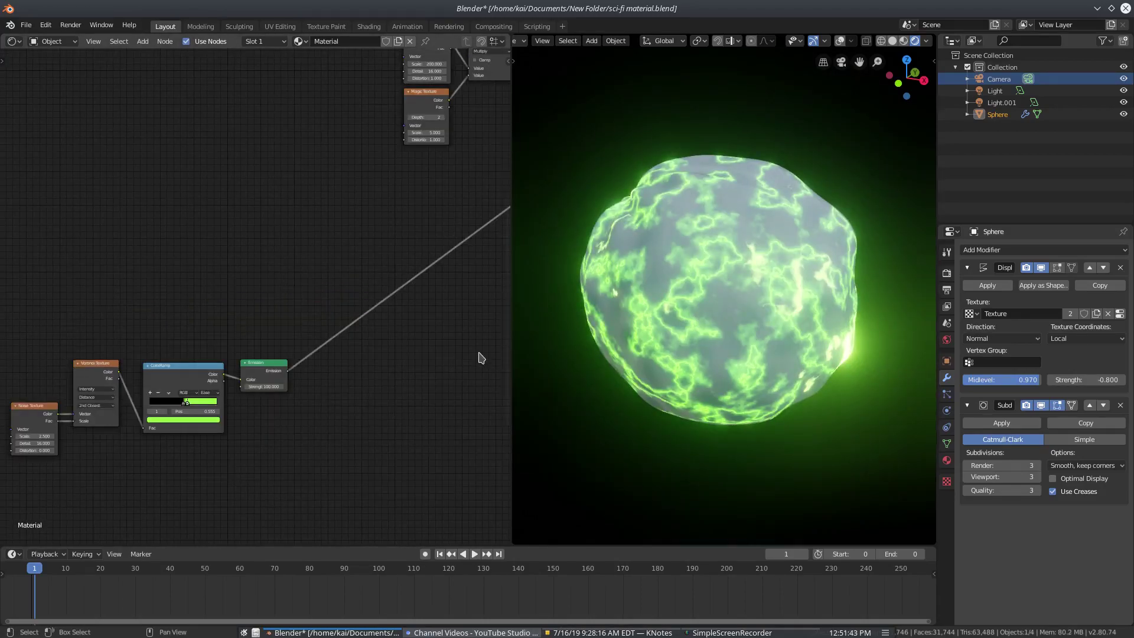
# Step: Examine the green glow on the sphere from several angles alongside the lower Noise and Voronoi Texture nodes
pyautogui.moveTo(734, 332); pyautogui.dragTo(644, 247, button='middle')
pyautogui.scroll(2, 644, 246)
pyautogui.moveTo(298, 402); pyautogui.dragTo(432, 399, button='middle')
pyautogui.scroll(2, 310, 423)
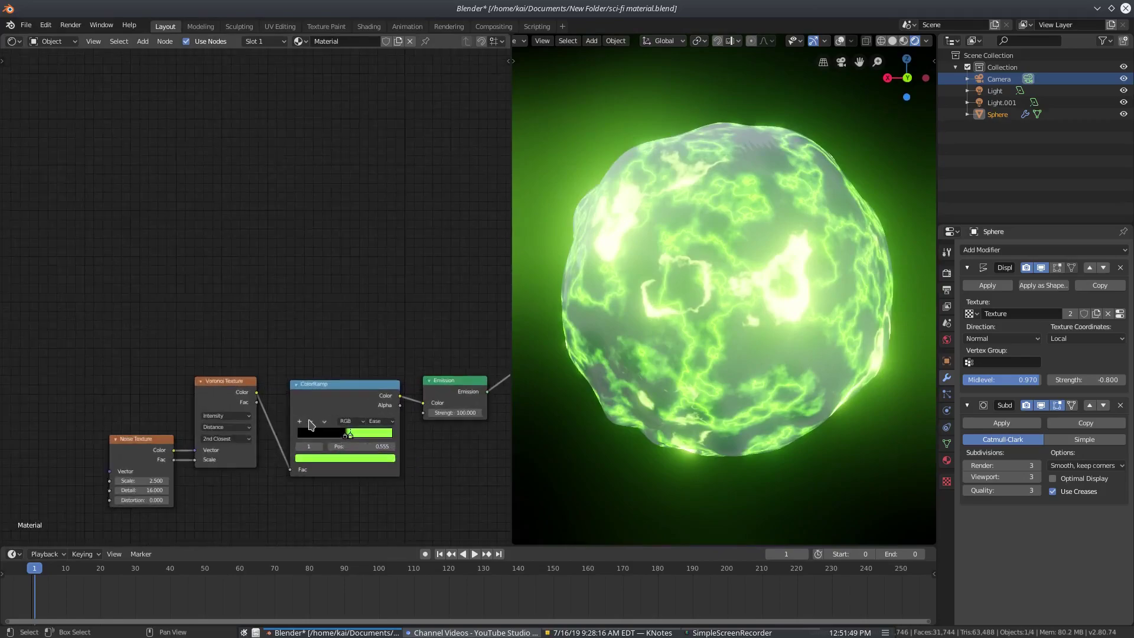
pyautogui.moveTo(309, 425); pyautogui.dragTo(371, 327, button='middle')
pyautogui.moveTo(756, 300); pyautogui.dragTo(707, 358, button='middle')
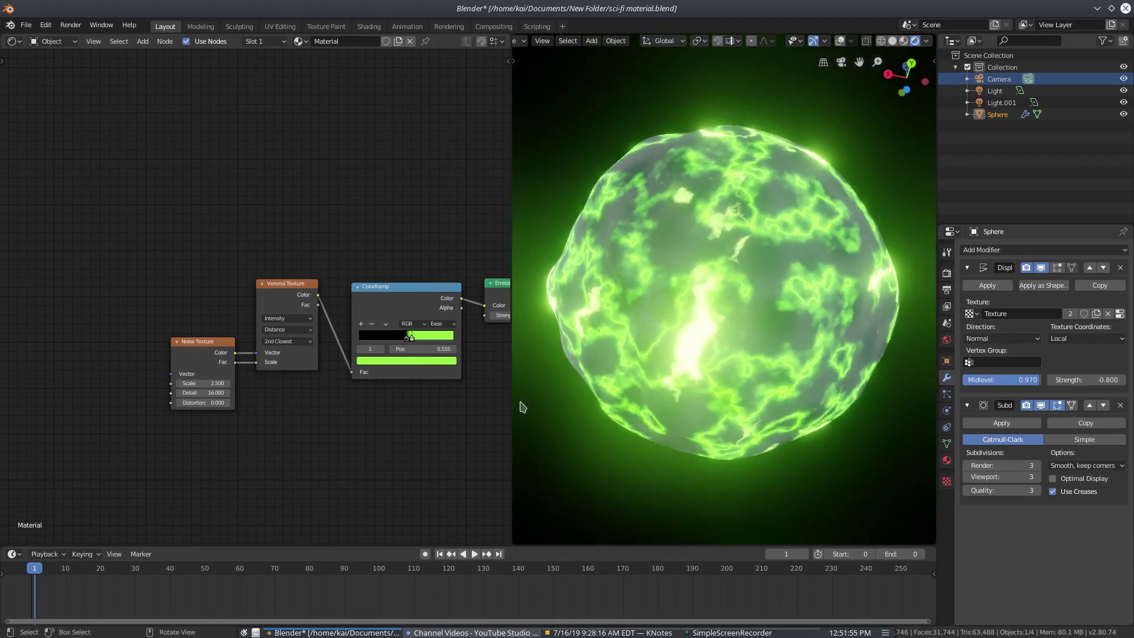
pyautogui.moveTo(789, 326); pyautogui.dragTo(768, 328, button='middle')
pyautogui.scroll(6, 253, 307)
pyautogui.moveTo(232, 449); pyautogui.dragTo(232, 361, button='middle')
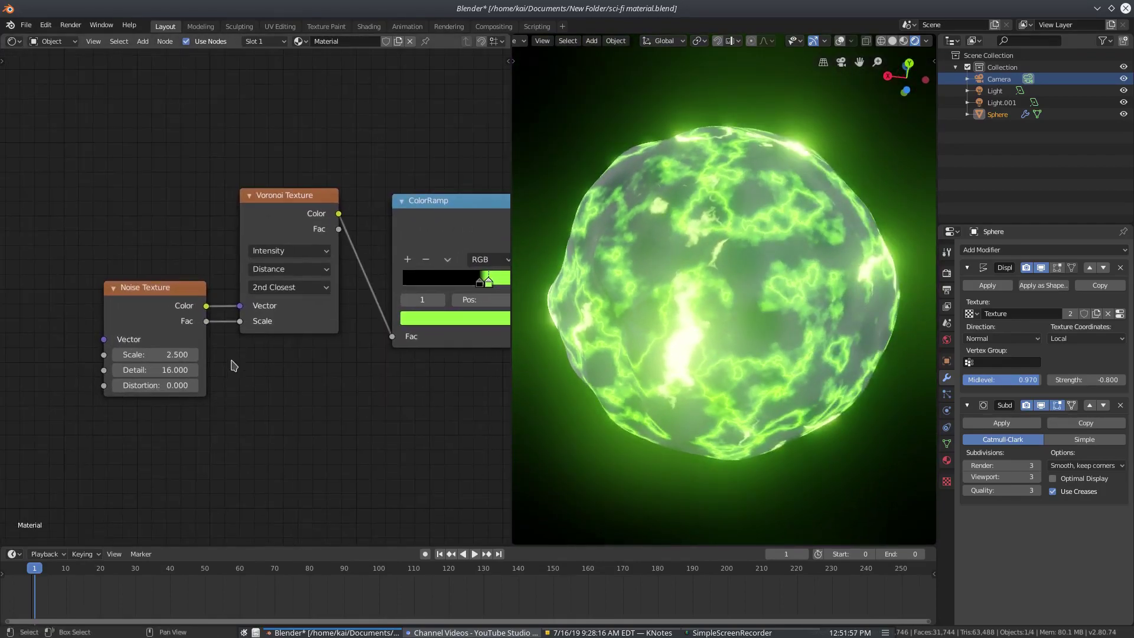
# Step: Select the lower branch's Noise Texture and Voronoi Texture in turn to review their settings and links
pyautogui.click(161, 292)
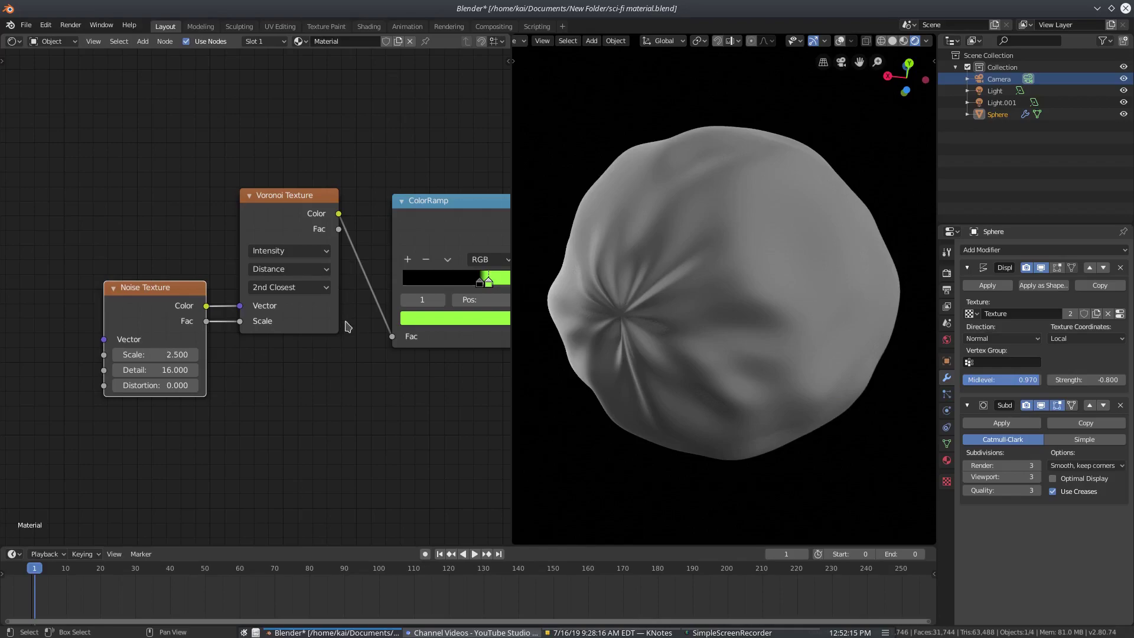
pyautogui.click(339, 213)
pyautogui.moveTo(347, 183); pyautogui.dragTo(338, 213, button='middle')
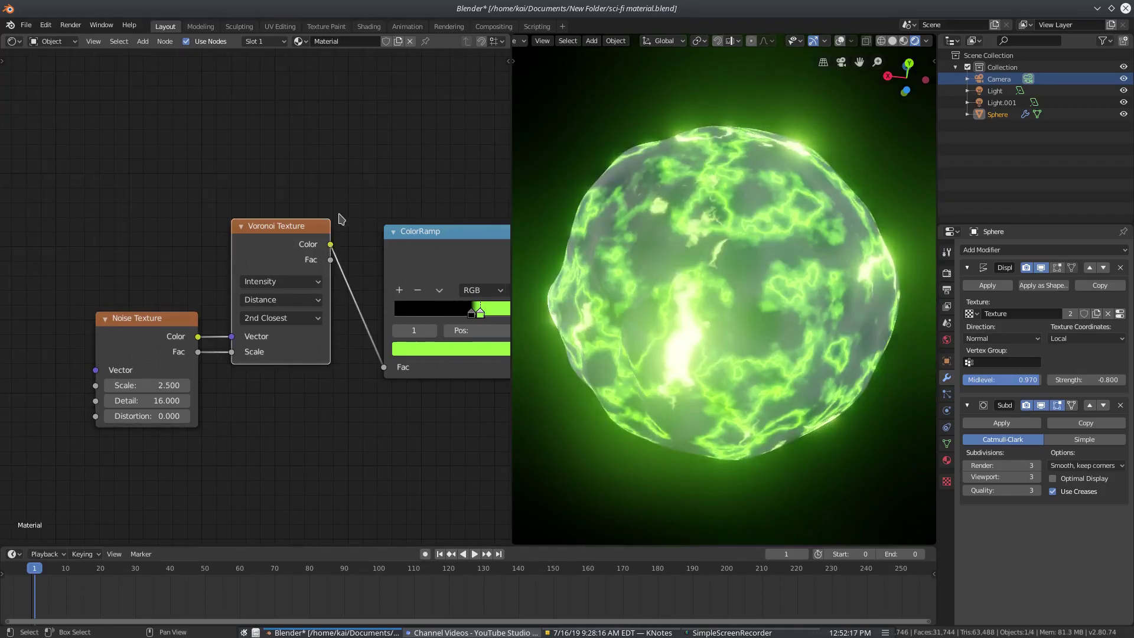
pyautogui.moveTo(447, 449); pyautogui.dragTo(310, 412, button='middle')
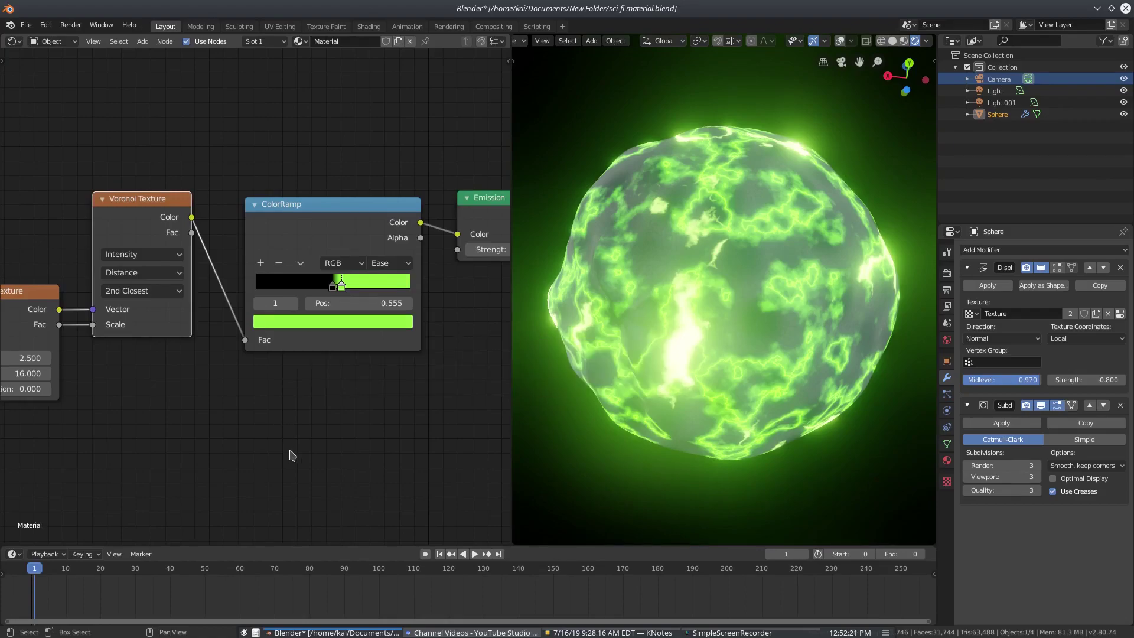
# Step: Inspect the black and green stops of the lower ColorRamp and its interpolation option
pyautogui.scroll(2, 324, 287)
pyautogui.click(369, 282)
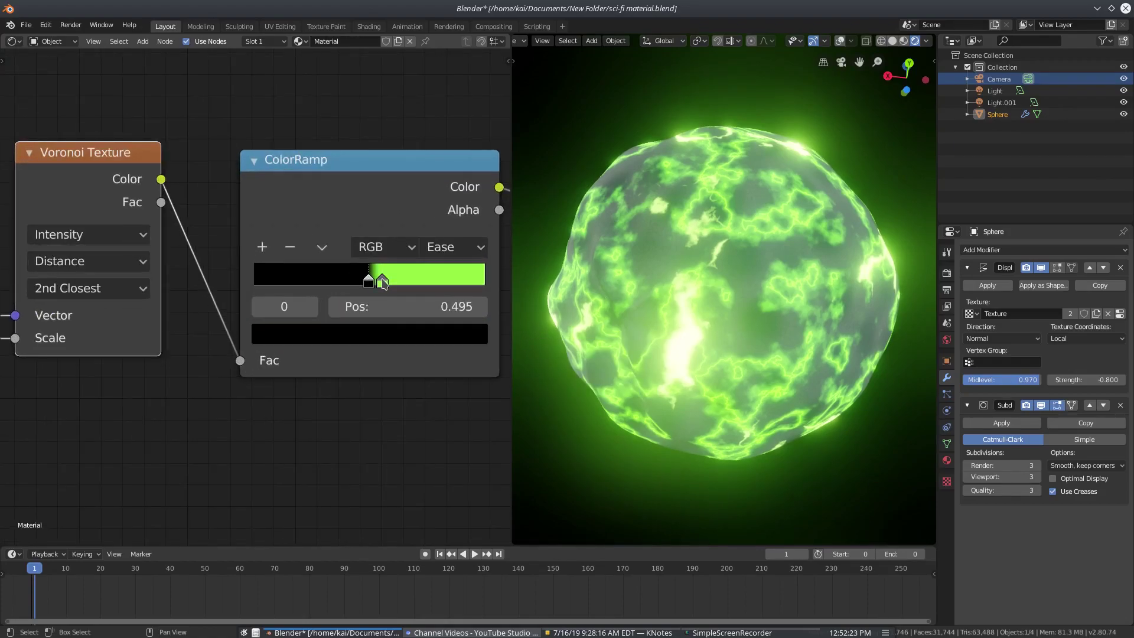
pyautogui.click(383, 283)
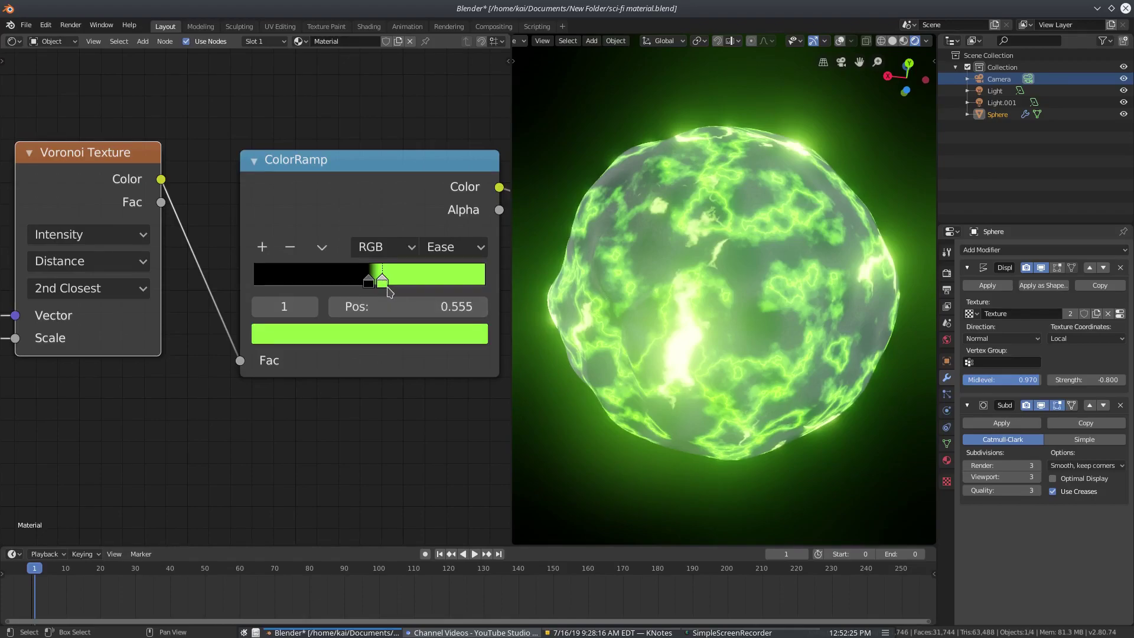
pyautogui.moveTo(382, 281)
pyautogui.mouseDown()
pyautogui.moveTo(431, 281)
pyautogui.moveTo(385, 285)
pyautogui.mouseUp()
pyautogui.moveTo(397, 433); pyautogui.dragTo(265, 416, button='middle')
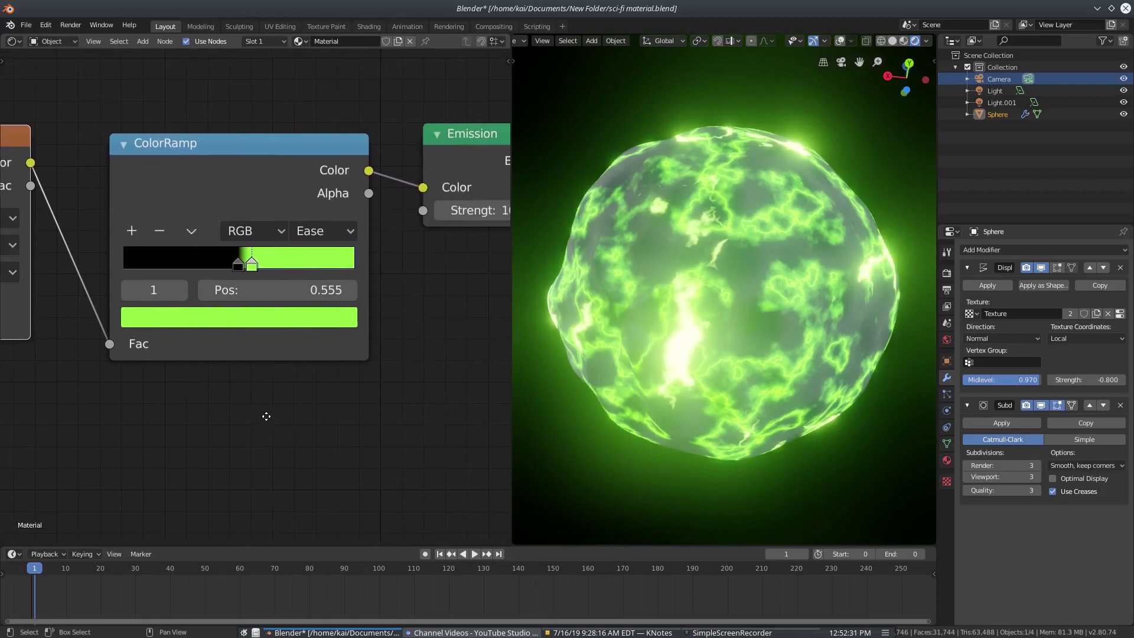
pyautogui.click(331, 232)
pyautogui.click(302, 389)
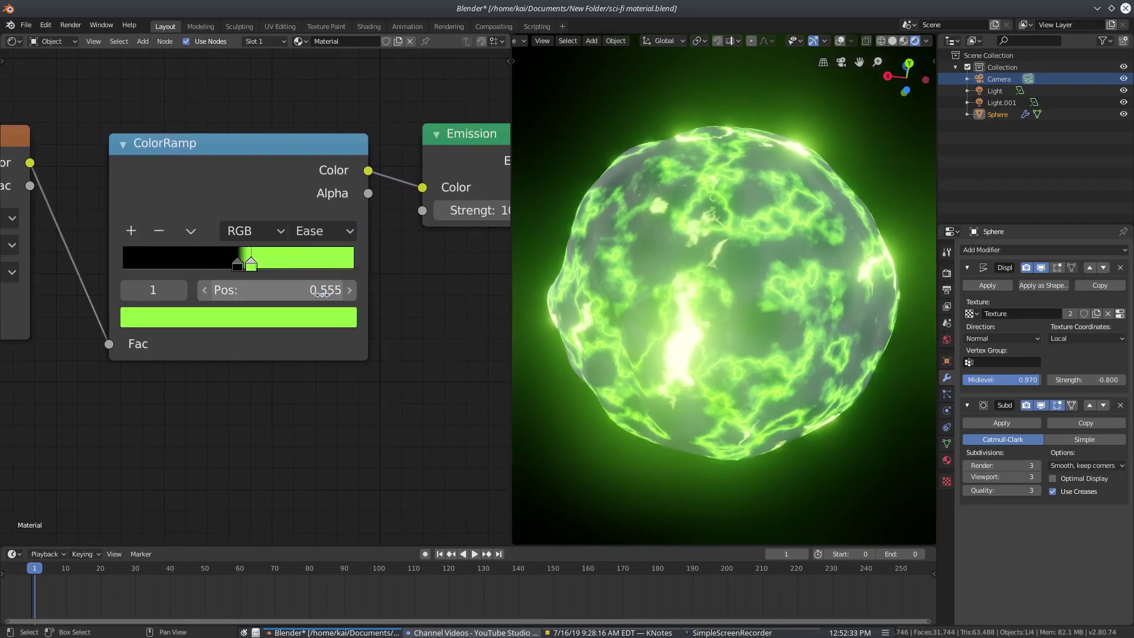
# Step: Review the lower Emission node's strength and follow its link to the second Mix Shader
pyautogui.moveTo(384, 431); pyautogui.dragTo(152, 488, button='middle')
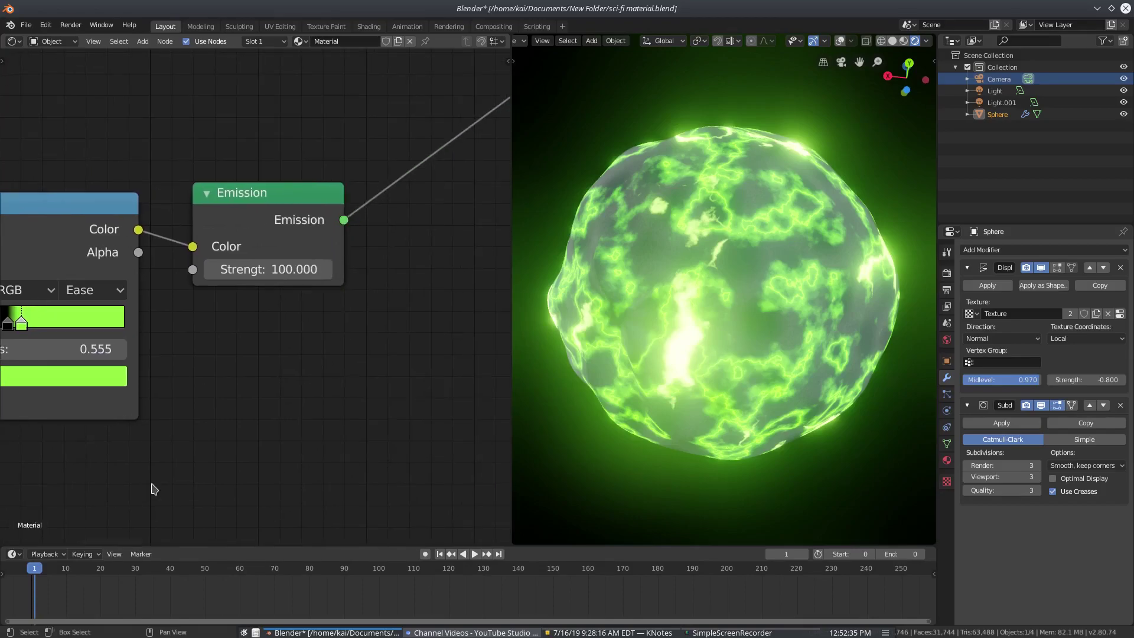
pyautogui.scroll(-1, 217, 423)
pyautogui.scroll(-1, 217, 423)
pyautogui.moveTo(257, 389); pyautogui.dragTo(317, 407, button='middle')
pyautogui.scroll(-2, 319, 366)
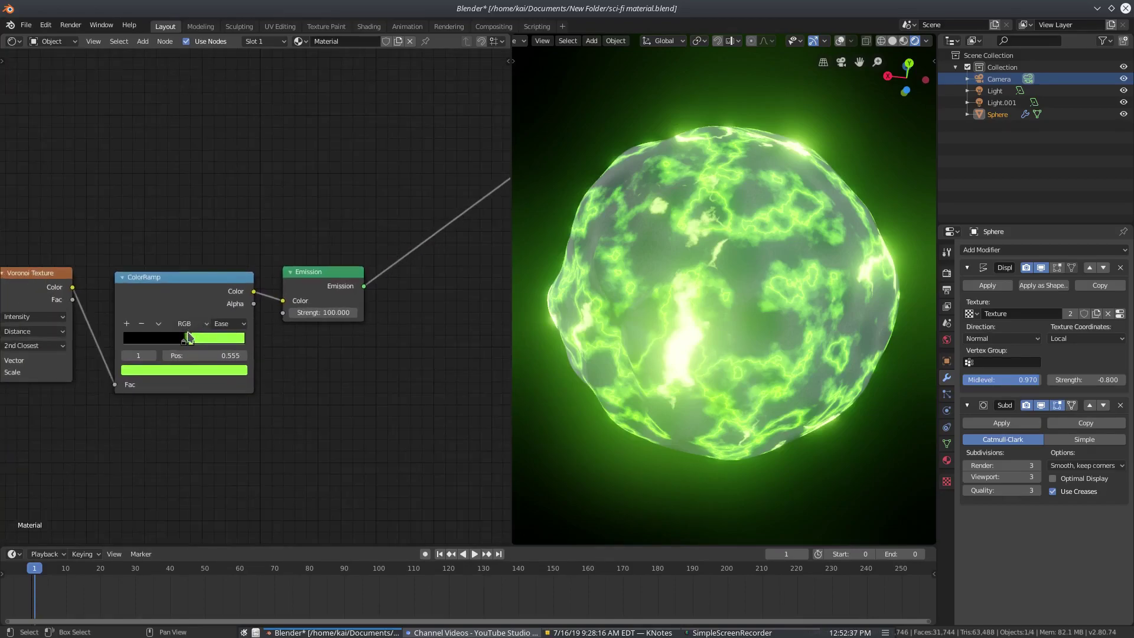
pyautogui.scroll(-2, 345, 278)
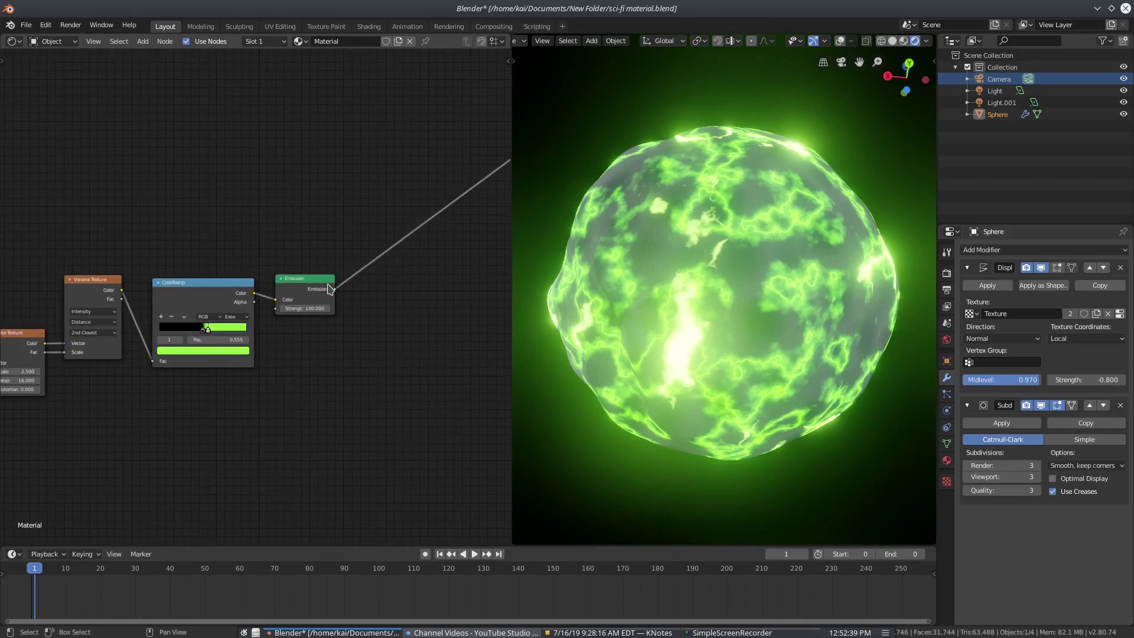
pyautogui.moveTo(316, 301); pyautogui.dragTo(113, 474, button='middle')
pyautogui.scroll(-3, 328, 302)
pyautogui.scroll(4, 437, 206)
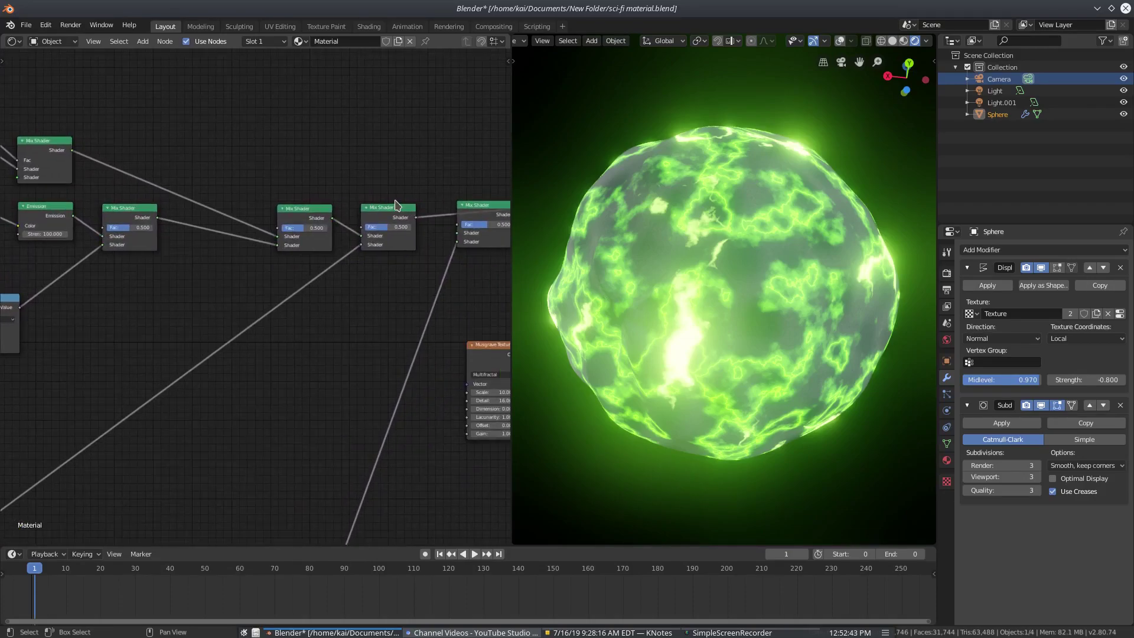
# Step: Review the first Principled BSDF and upper glow branches and follow their links into the Mix Shaders
pyautogui.scroll(-5, 167, 304)
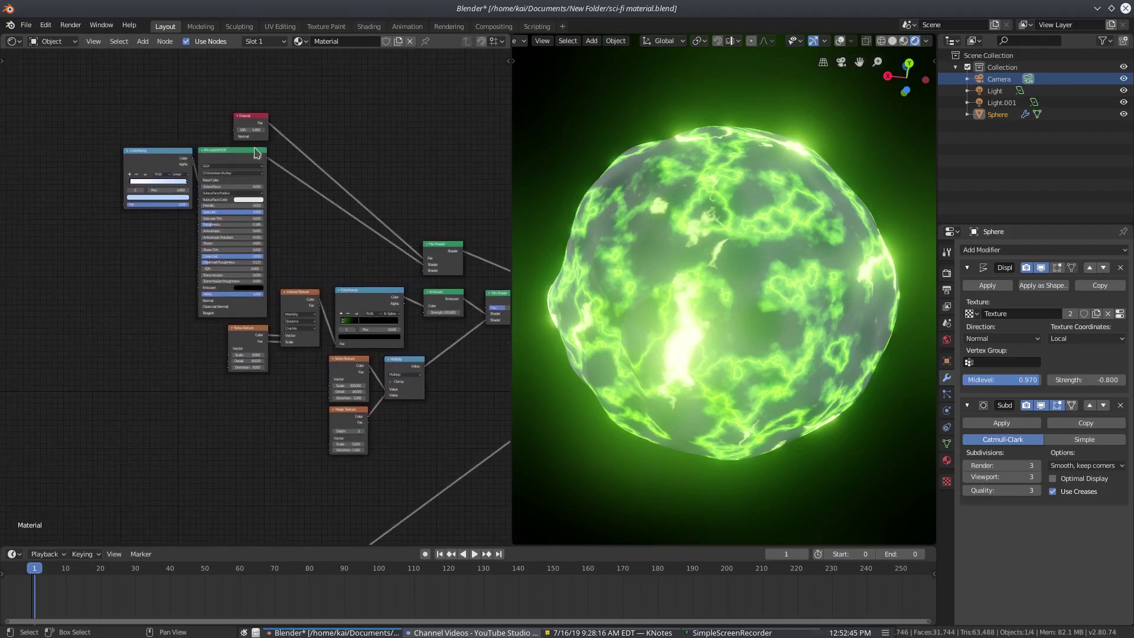
pyautogui.moveTo(363, 294); pyautogui.dragTo(278, 304, button='middle')
pyautogui.scroll(1, 278, 303)
pyautogui.scroll(1, 148, 148)
pyautogui.moveTo(122, 132); pyautogui.dragTo(176, 128, button='middle')
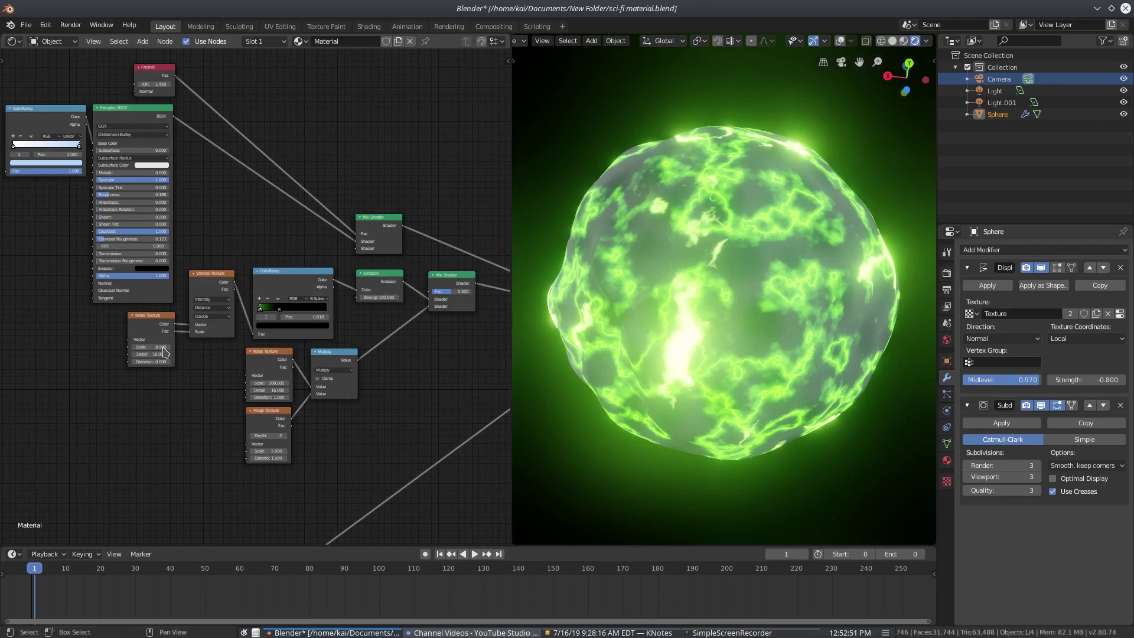
pyautogui.moveTo(390, 313); pyautogui.dragTo(221, 267, button='middle')
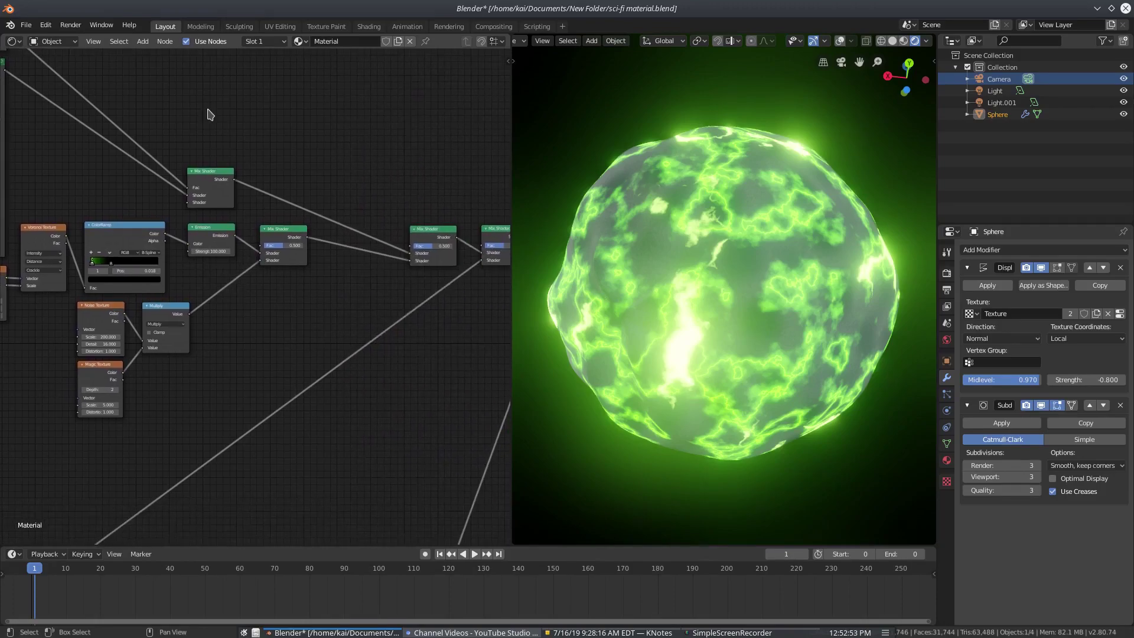
pyautogui.moveTo(422, 225); pyautogui.dragTo(433, 84, button='middle')
pyautogui.moveTo(215, 291); pyautogui.dragTo(393, 285, button='middle')
pyautogui.moveTo(458, 134); pyautogui.dragTo(96, 311, button='middle')
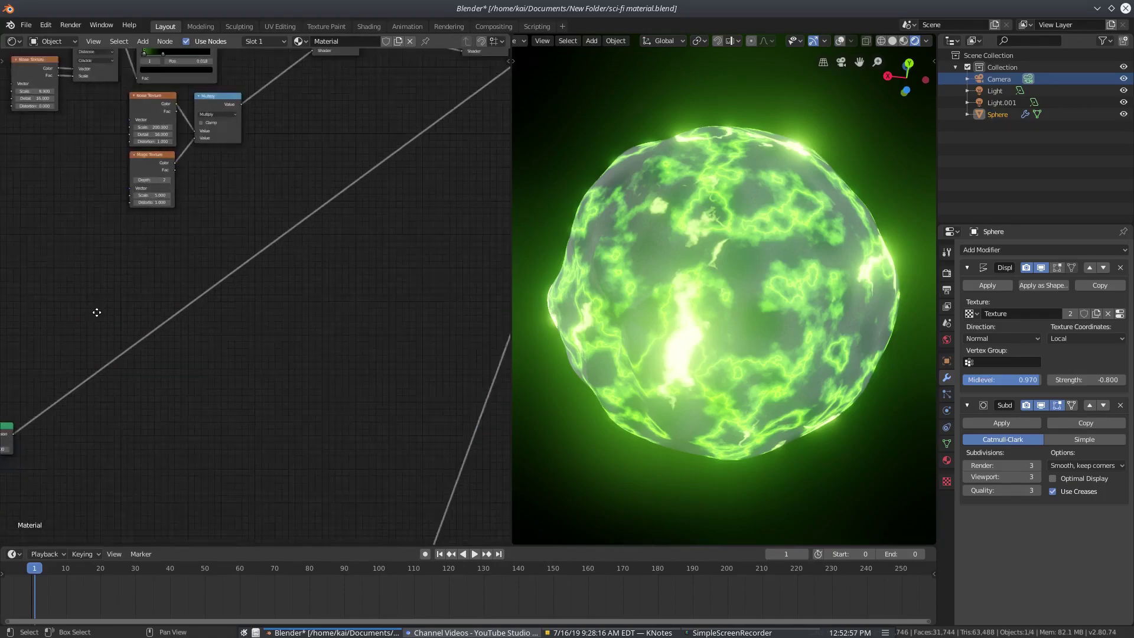
# Step: Pull the third Mix Shader slightly below the row and trace its lower input to the second Principled BSDF branch
pyautogui.moveTo(464, 171); pyautogui.dragTo(81, 437, button='middle')
pyautogui.keyDown('alt'); pyautogui.moveTo(266, 282); pyautogui.dragTo(257, 307); pyautogui.keyUp('alt')
pyautogui.moveTo(230, 352); pyautogui.dragTo(407, 116, button='middle')
pyautogui.scroll(-4, 304, 414)
pyautogui.moveTo(293, 419); pyautogui.dragTo(376, 153, button='middle')
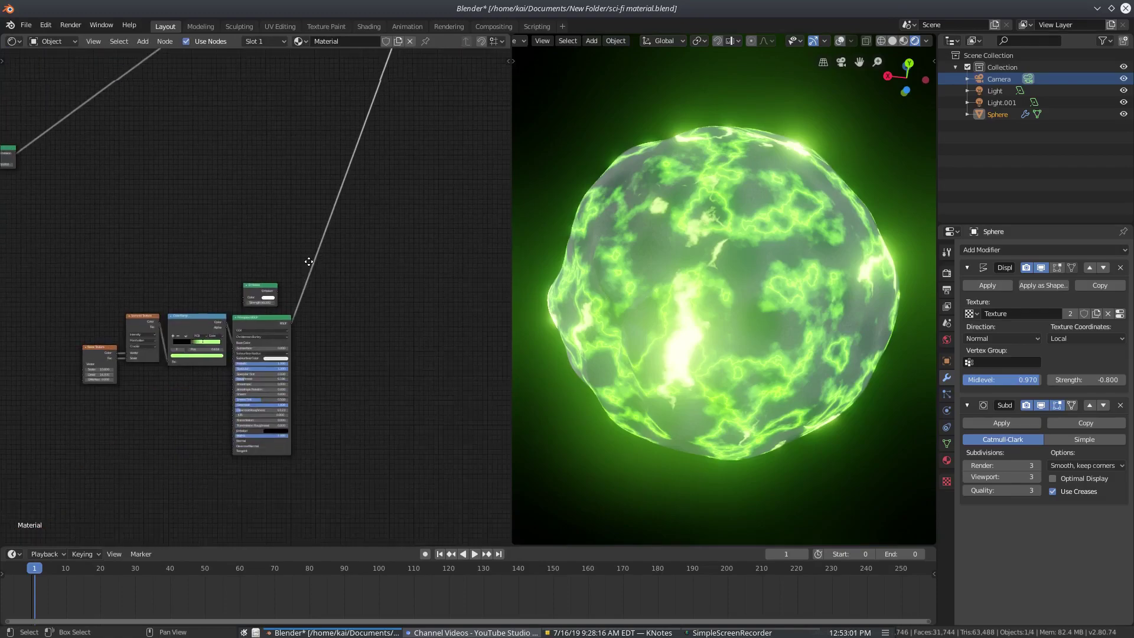
pyautogui.moveTo(309, 260); pyautogui.dragTo(333, 236, button='middle')
pyautogui.moveTo(362, 196); pyautogui.dragTo(212, 441, button='middle')
pyautogui.moveTo(238, 274); pyautogui.dragTo(167, 399, button='middle')
pyautogui.scroll(4, 247, 286)
pyautogui.scroll(2, 285, 162)
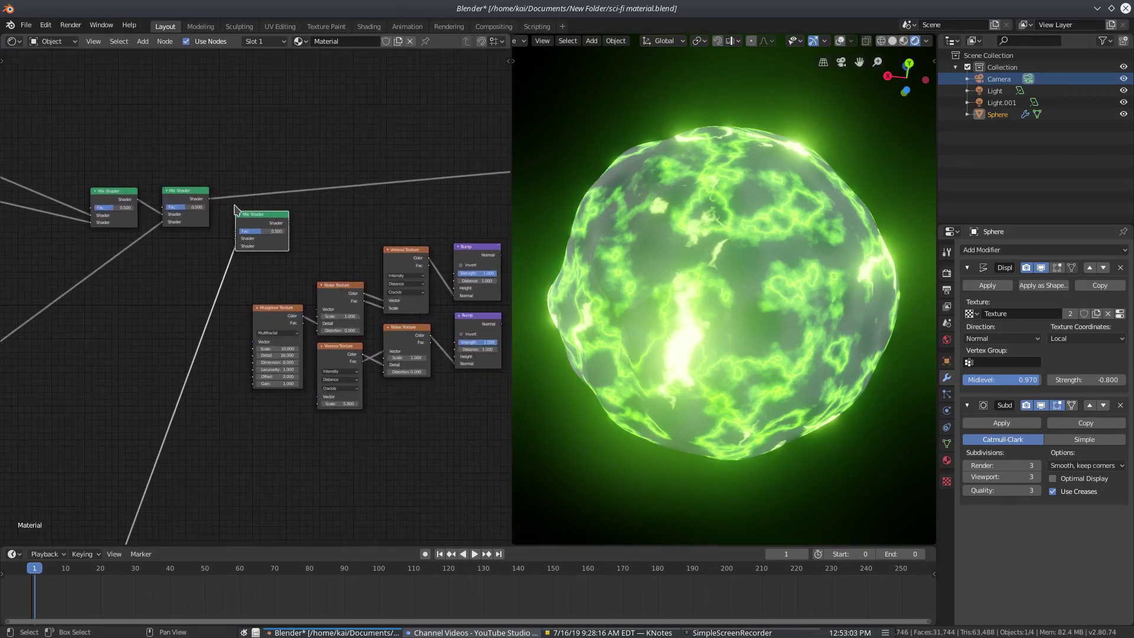
# Step: Link the second Mix Shader into the third one's upper shader input, and the third into the Material Output's Surface
pyautogui.moveTo(201, 181); pyautogui.dragTo(226, 226)
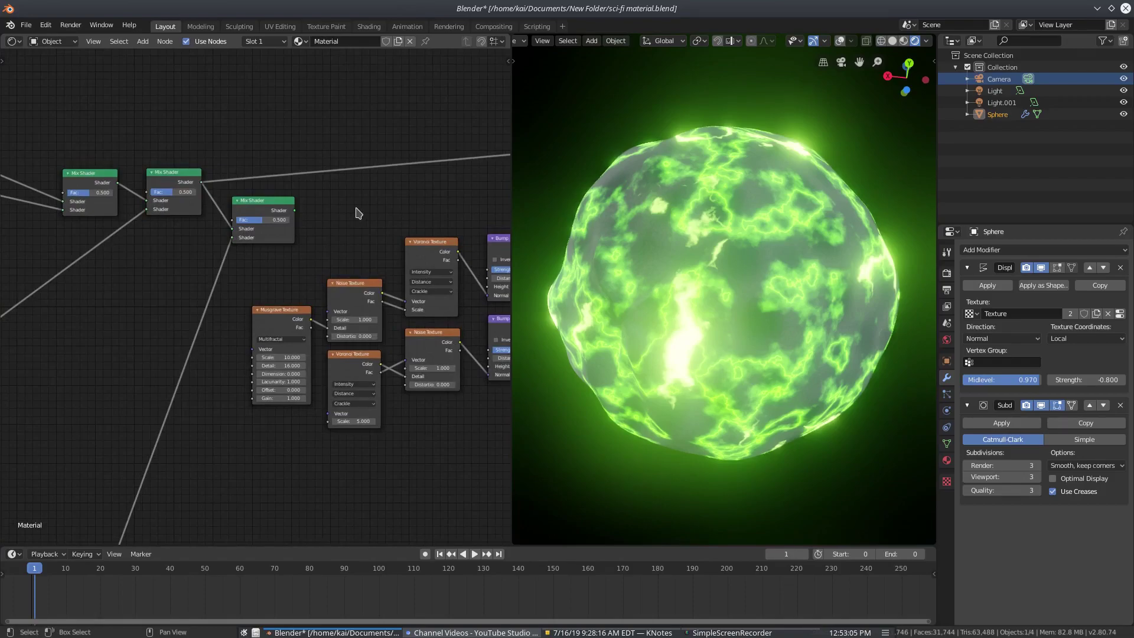
pyautogui.moveTo(356, 213); pyautogui.dragTo(165, 268, button='middle')
pyautogui.moveTo(86, 276); pyautogui.dragTo(370, 215)
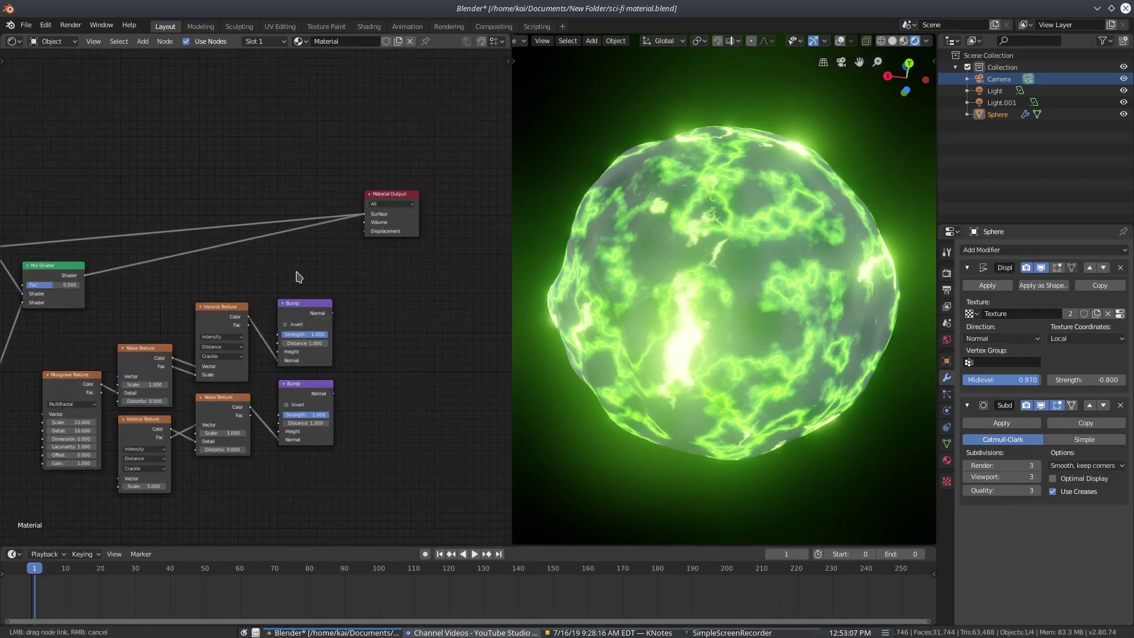
# Step: Move the third Mix Shader up beside the second and nudge both to line up in the row
pyautogui.moveTo(107, 343); pyautogui.dragTo(304, 286, button='middle')
pyautogui.moveTo(223, 396); pyautogui.dragTo(304, 319, button='middle')
pyautogui.moveTo(332, 136); pyautogui.dragTo(323, 110)
pyautogui.scroll(-2, 248, 155)
pyautogui.moveTo(252, 133); pyautogui.dragTo(243, 132)
pyautogui.moveTo(313, 138); pyautogui.dragTo(302, 134)
# Step: Select the second Principled BSDF and review the Noise Texture, Voronoi Texture and ColorRamp feeding its base color
pyautogui.moveTo(300, 226); pyautogui.dragTo(369, 83, button='middle')
pyautogui.moveTo(177, 452); pyautogui.dragTo(392, 163, button='middle')
pyautogui.scroll(2, 246, 382)
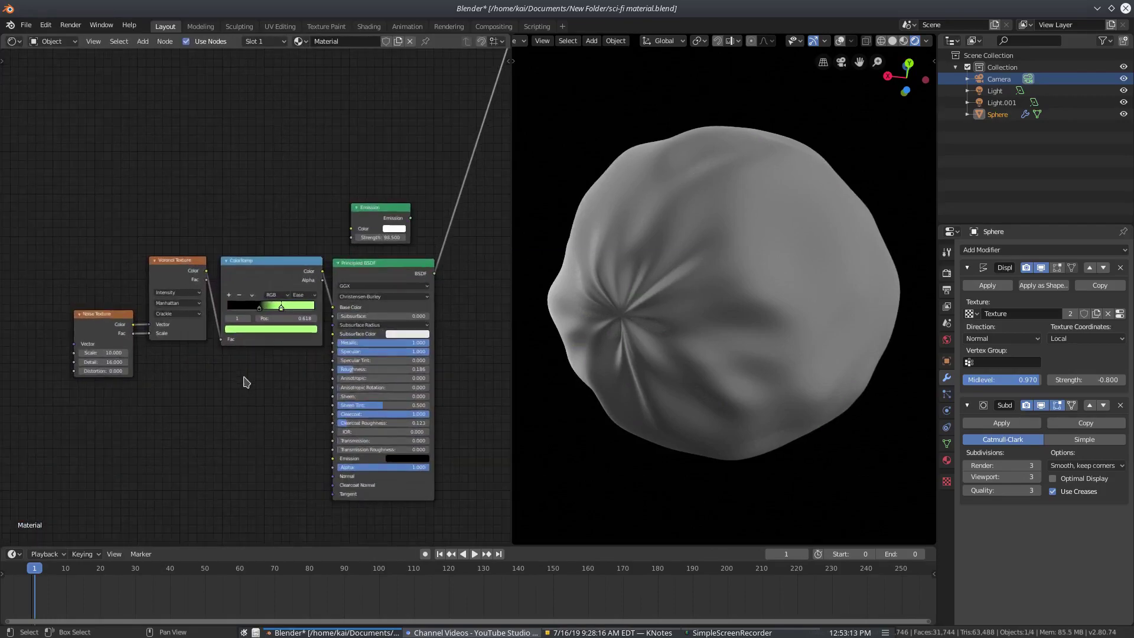
pyautogui.moveTo(246, 382); pyautogui.dragTo(253, 341, button='middle')
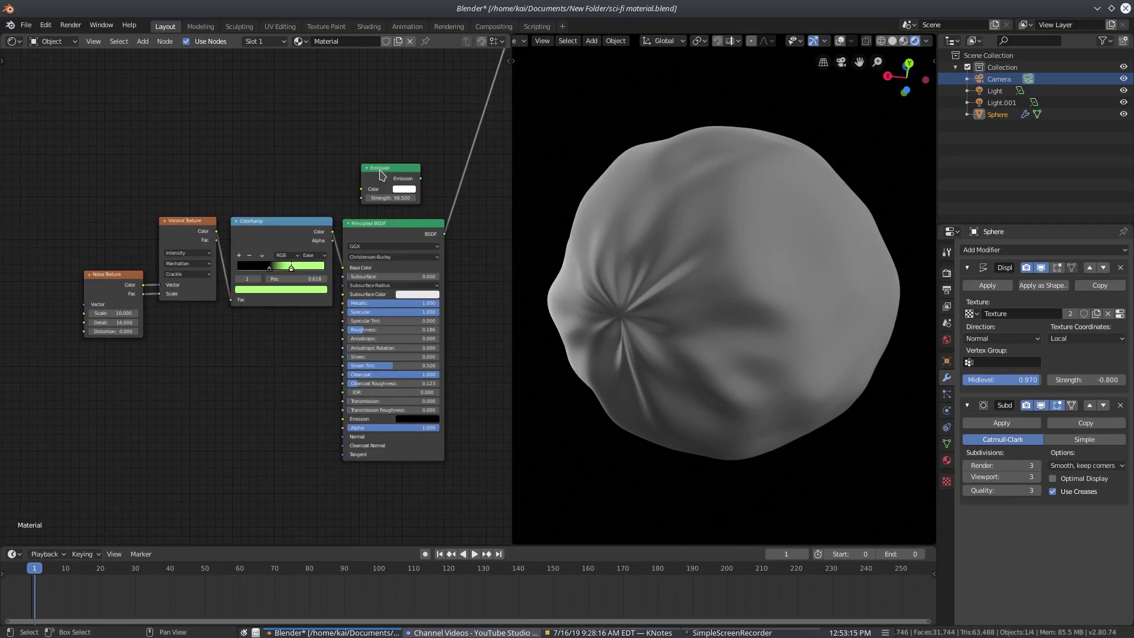
pyautogui.moveTo(376, 234); pyautogui.dragTo(380, 233)
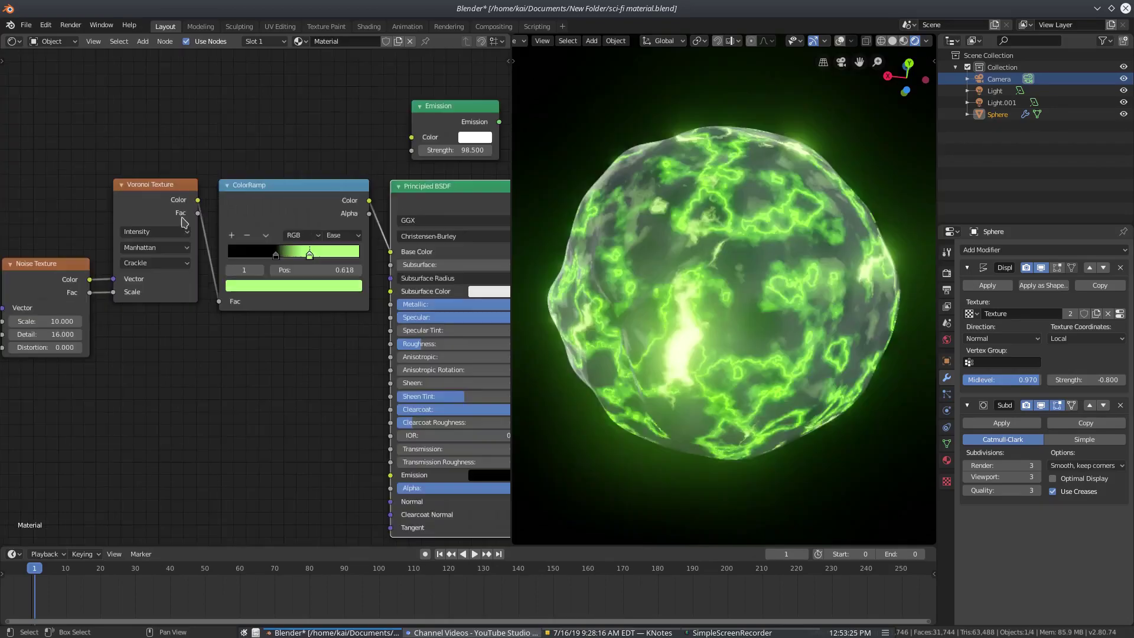
pyautogui.scroll(2, 107, 293)
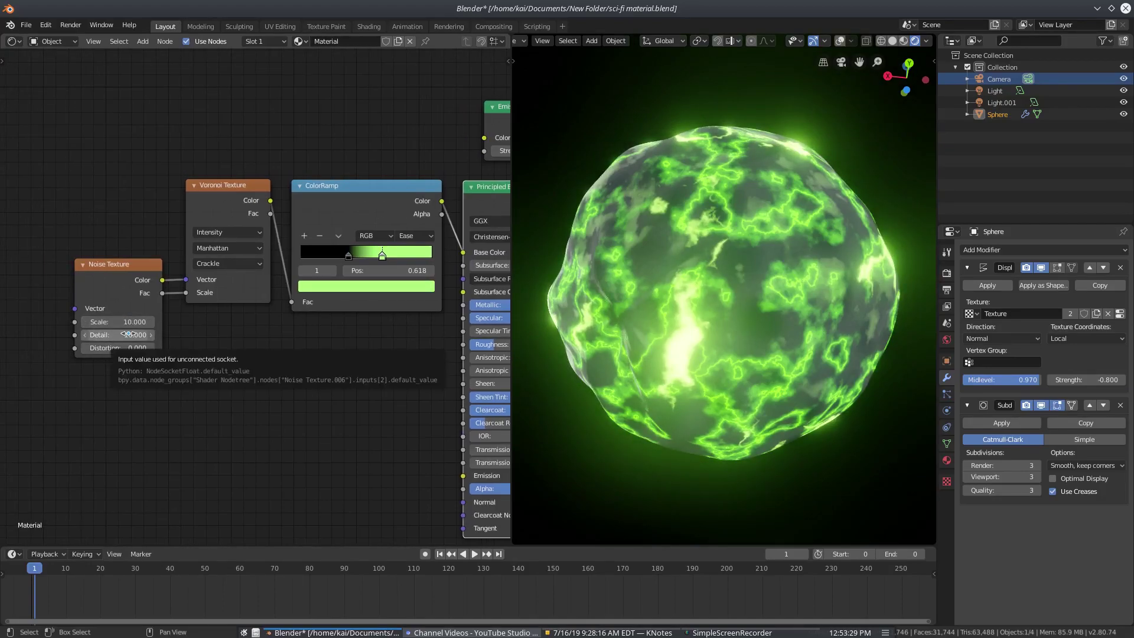
pyautogui.moveTo(340, 330); pyautogui.dragTo(311, 331, button='middle')
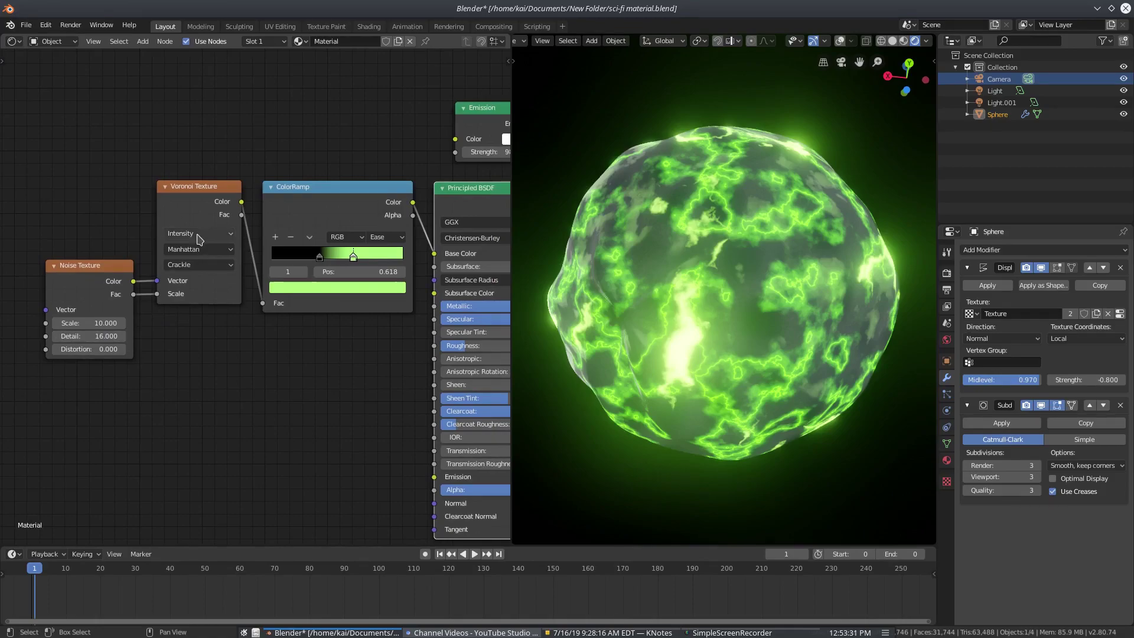
# Step: Compare the Voronoi and Noise Texture settings of the lower emission branch with those of the upper glow branch
pyautogui.scroll(-5, 219, 300)
pyautogui.moveTo(223, 304); pyautogui.dragTo(366, 394, button='middle')
pyautogui.scroll(1, 364, 394)
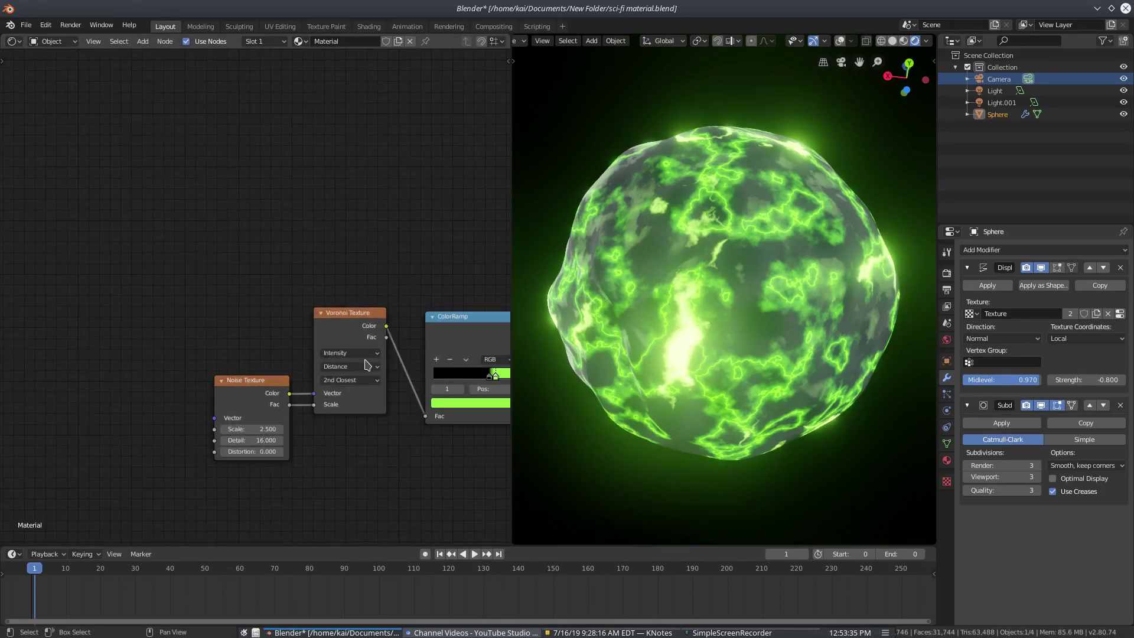
pyautogui.scroll(1, 355, 387)
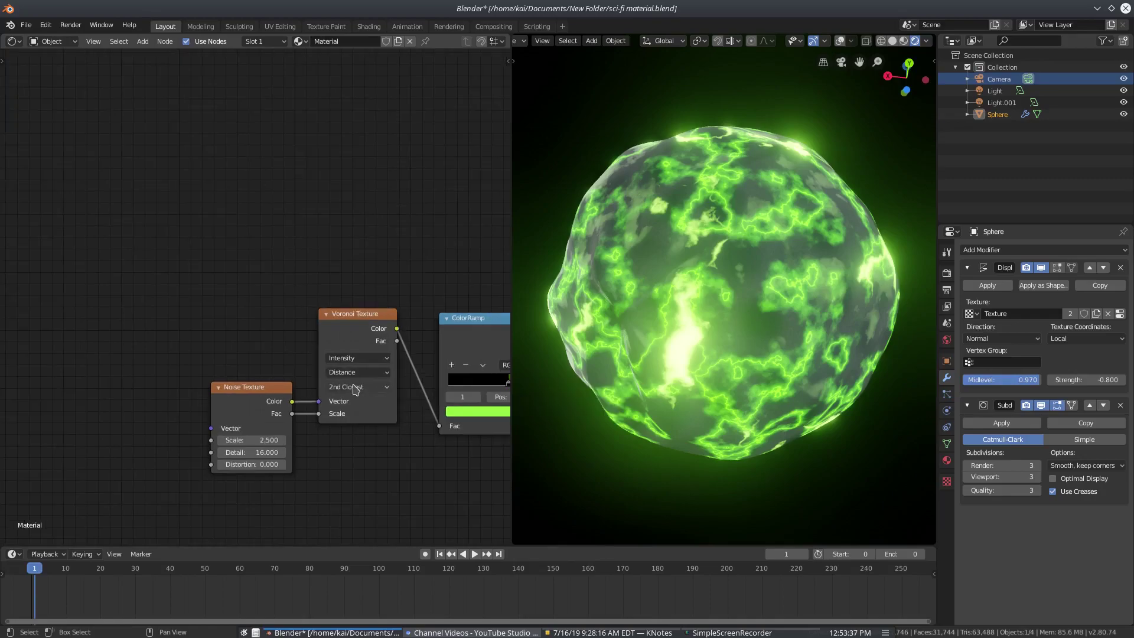
pyautogui.scroll(-1, 428, 187)
pyautogui.moveTo(428, 187); pyautogui.dragTo(246, 508, button='middle')
pyautogui.moveTo(325, 316); pyautogui.dragTo(223, 512, button='middle')
pyautogui.moveTo(359, 402); pyautogui.dragTo(275, 429, button='middle')
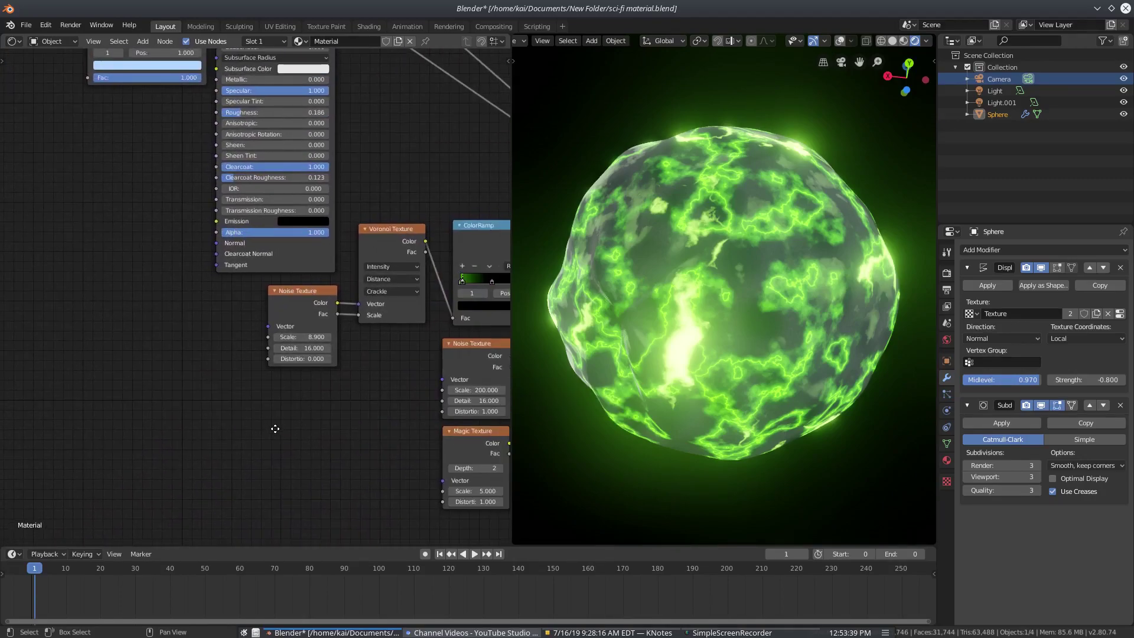
pyautogui.moveTo(267, 479); pyautogui.dragTo(319, 337, button='middle')
pyautogui.moveTo(427, 160); pyautogui.dragTo(357, 238, button='middle')
pyautogui.moveTo(412, 196); pyautogui.dragTo(346, 280, button='middle')
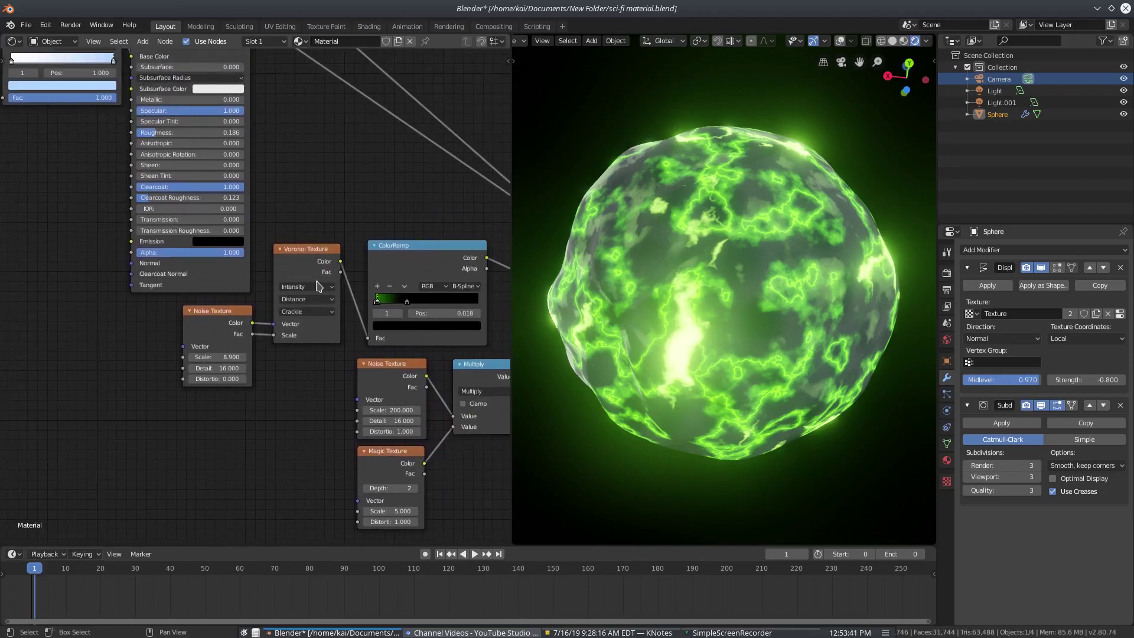
pyautogui.scroll(-6, 312, 297)
pyautogui.moveTo(284, 387); pyautogui.dragTo(399, 68, button='middle')
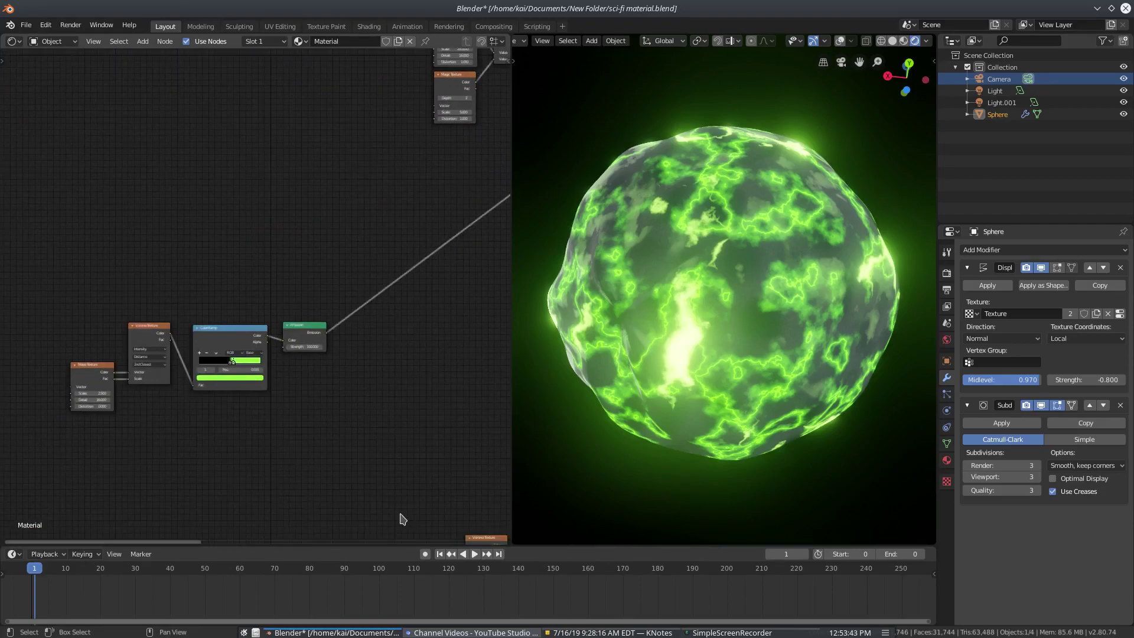
pyautogui.scroll(8, 144, 438)
pyautogui.moveTo(283, 353); pyautogui.dragTo(339, 266, button='middle')
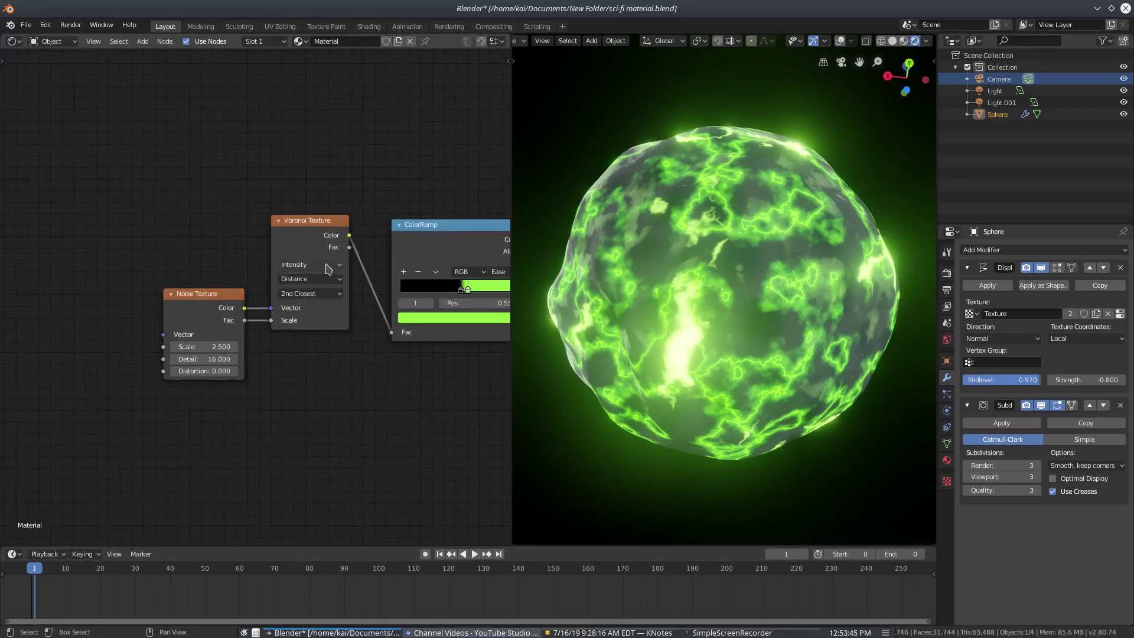
# Step: Examine the Noise Texture and Voronoi Texture nodes that feed the lower Principled BSDF's ColorRamp, comparing them with the emission branch
pyautogui.moveTo(454, 463); pyautogui.dragTo(183, 234, button='middle')
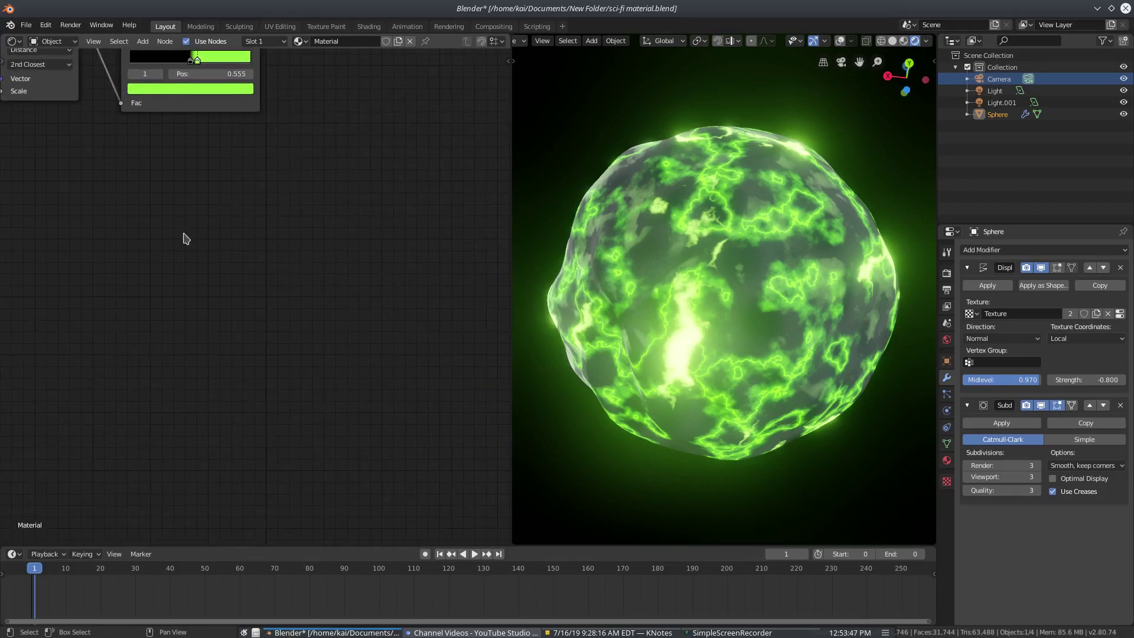
pyautogui.scroll(-5, 225, 266)
pyautogui.moveTo(260, 296); pyautogui.dragTo(71, 212, button='middle')
pyautogui.scroll(5, 354, 330)
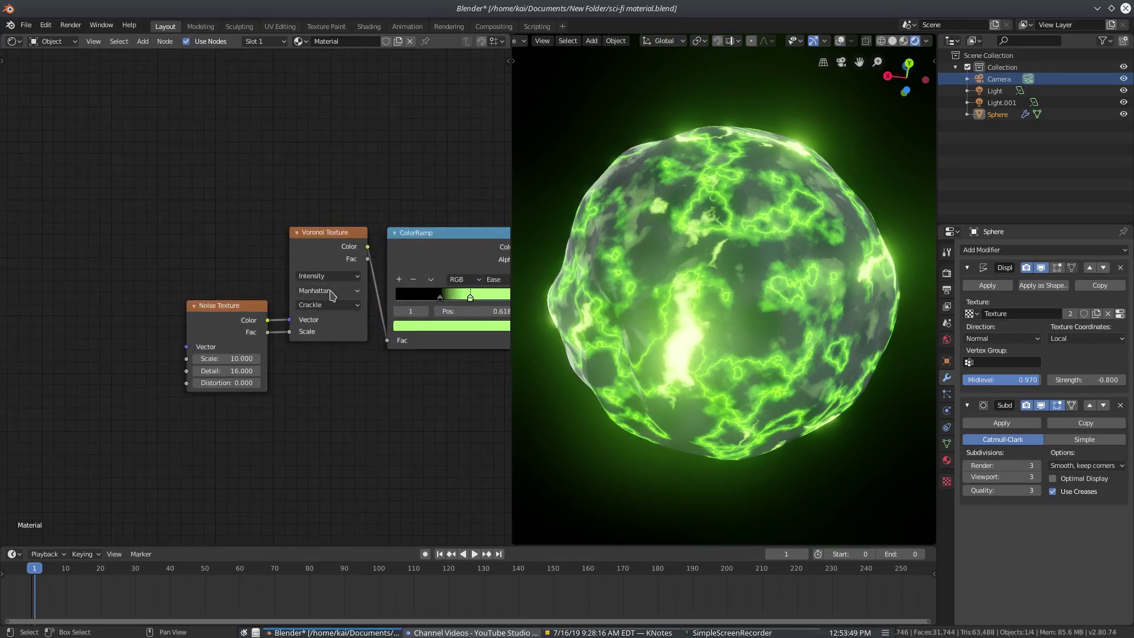
pyautogui.scroll(-5, 430, 501)
pyautogui.moveTo(400, 449); pyautogui.dragTo(320, 450, button='middle')
pyautogui.moveTo(299, 365); pyautogui.dragTo(284, 385, button='middle')
pyautogui.scroll(3, 281, 381)
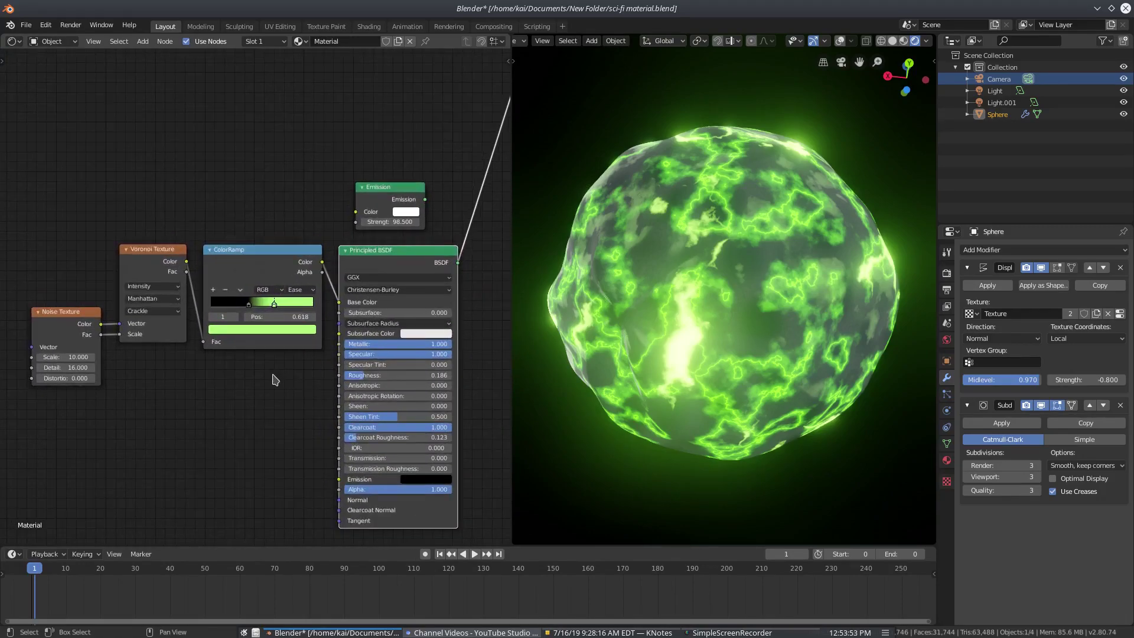
pyautogui.scroll(1, 272, 378)
pyautogui.moveTo(129, 238); pyautogui.dragTo(129, 238)
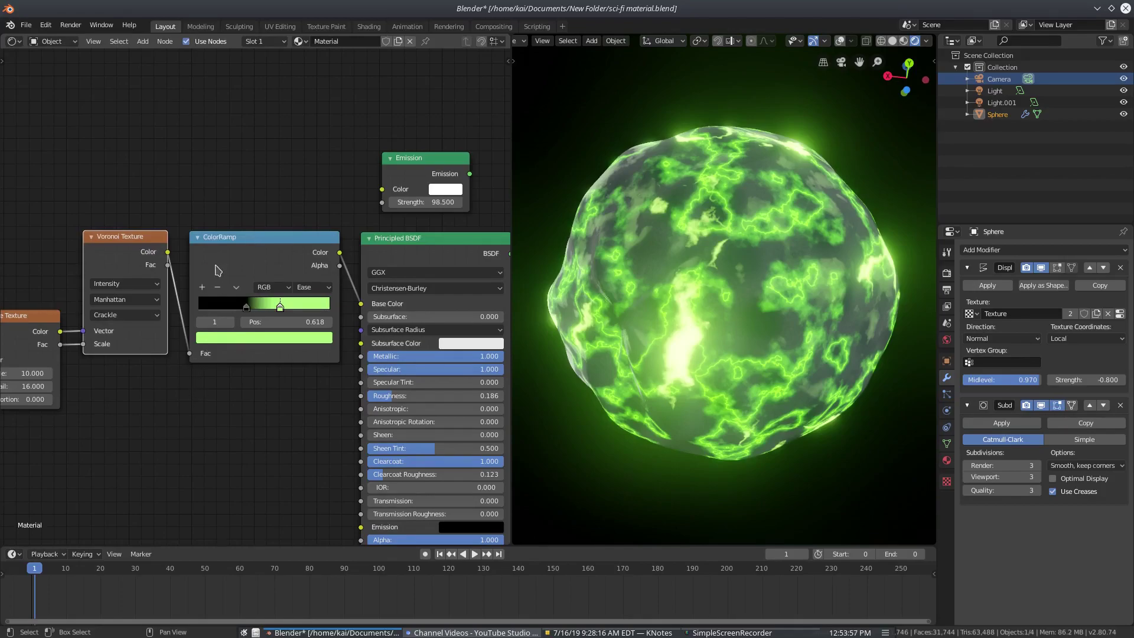
# Step: Move the light green stop of the lower Principled BSDF's ColorRamp to position 0.600 and inspect the sphere
pyautogui.click(219, 244)
pyautogui.scroll(2, 291, 288)
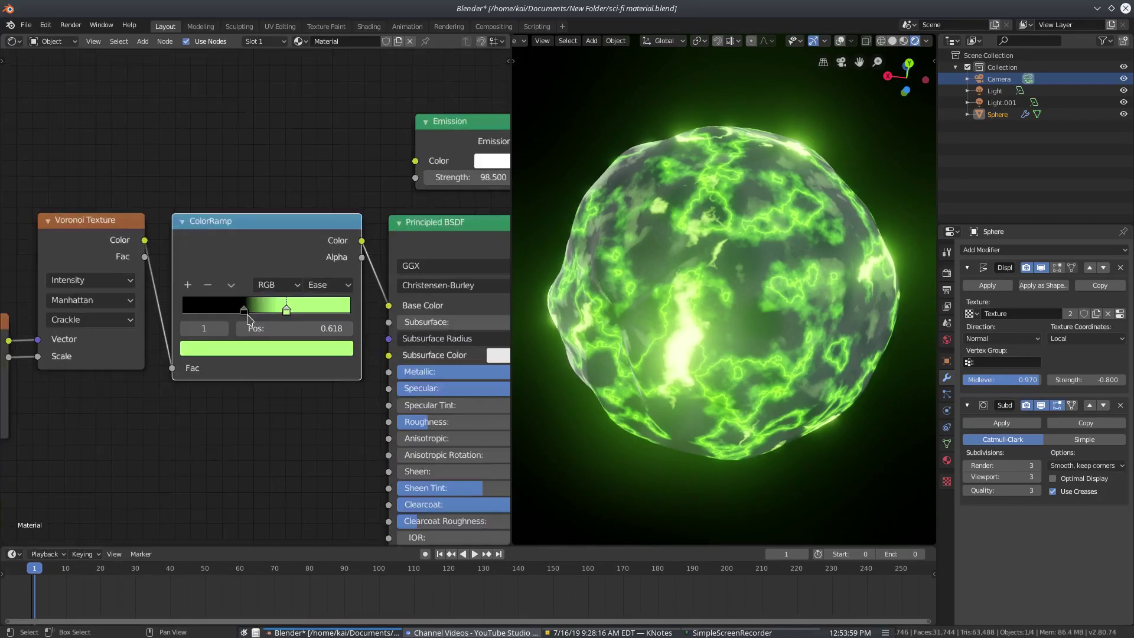
pyautogui.click(335, 284)
pyautogui.click(244, 311)
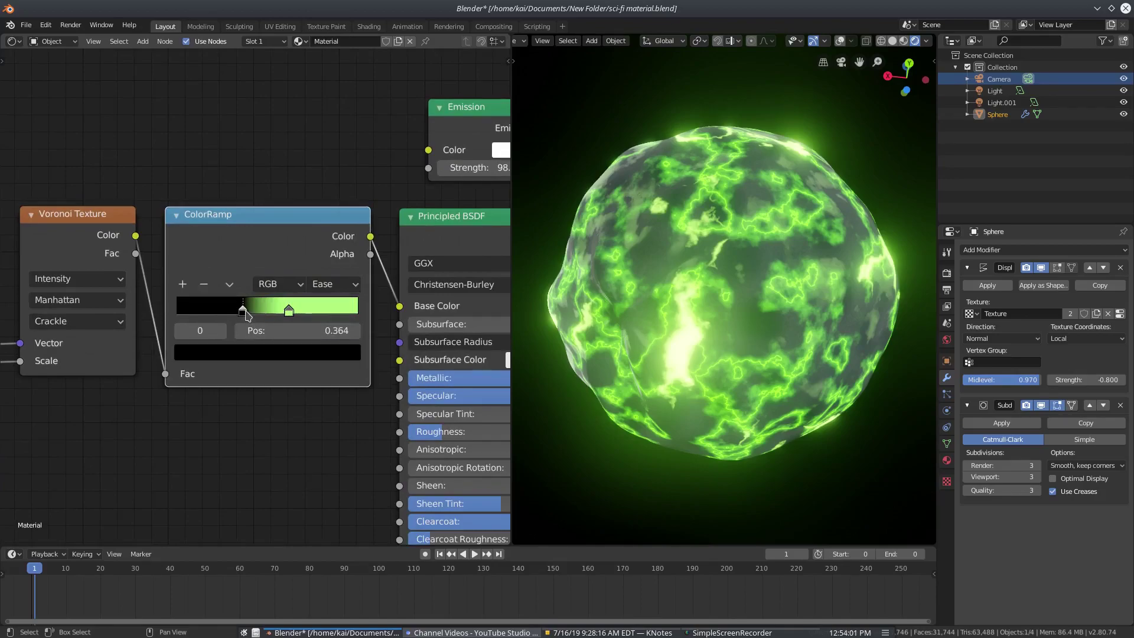
pyautogui.moveTo(289, 311)
pyautogui.mouseDown()
pyautogui.moveTo(324, 310)
pyautogui.moveTo(286, 311)
pyautogui.mouseUp()
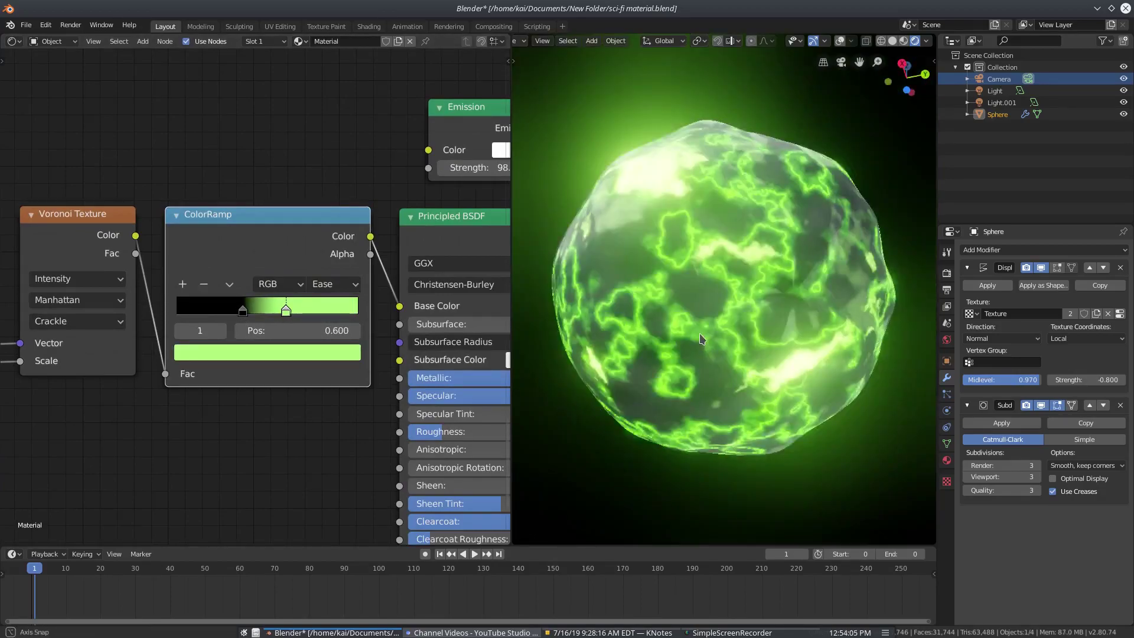
pyautogui.moveTo(679, 330); pyautogui.dragTo(743, 377, button='middle')
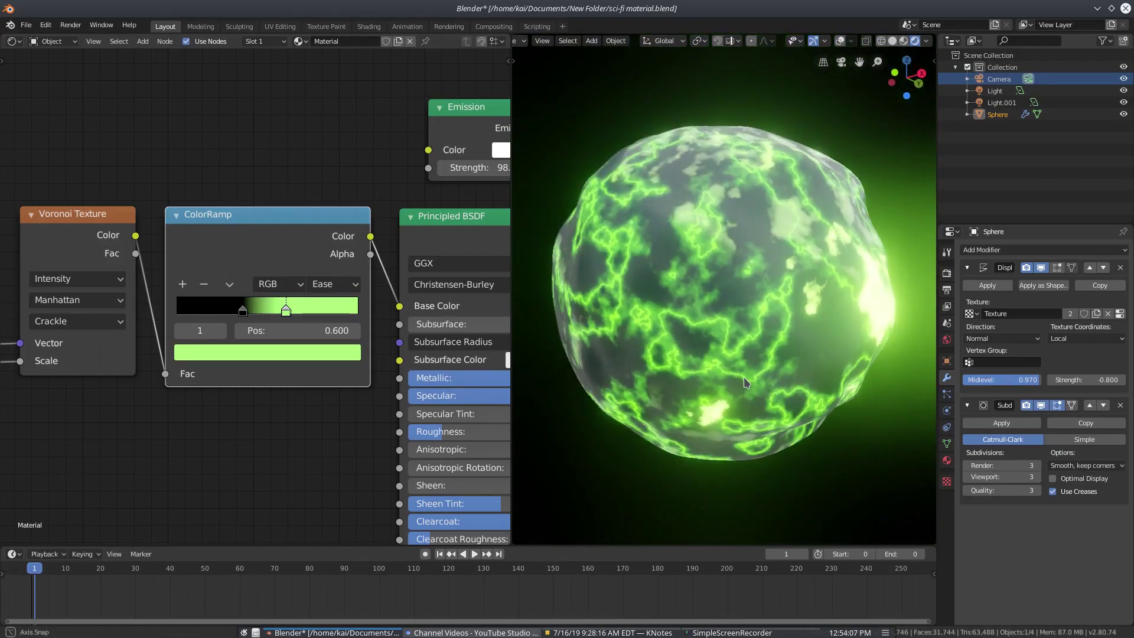
# Step: Move the light green stop of the ColorRamp to position 0.768 and inspect the effect around the sphere
pyautogui.moveTo(294, 313)
pyautogui.mouseDown()
pyautogui.moveTo(305, 311)
pyautogui.moveTo(269, 308)
pyautogui.moveTo(316, 311)
pyautogui.mouseUp()
pyautogui.moveTo(726, 376); pyautogui.dragTo(592, 329, button='middle')
pyautogui.scroll(2, 593, 329)
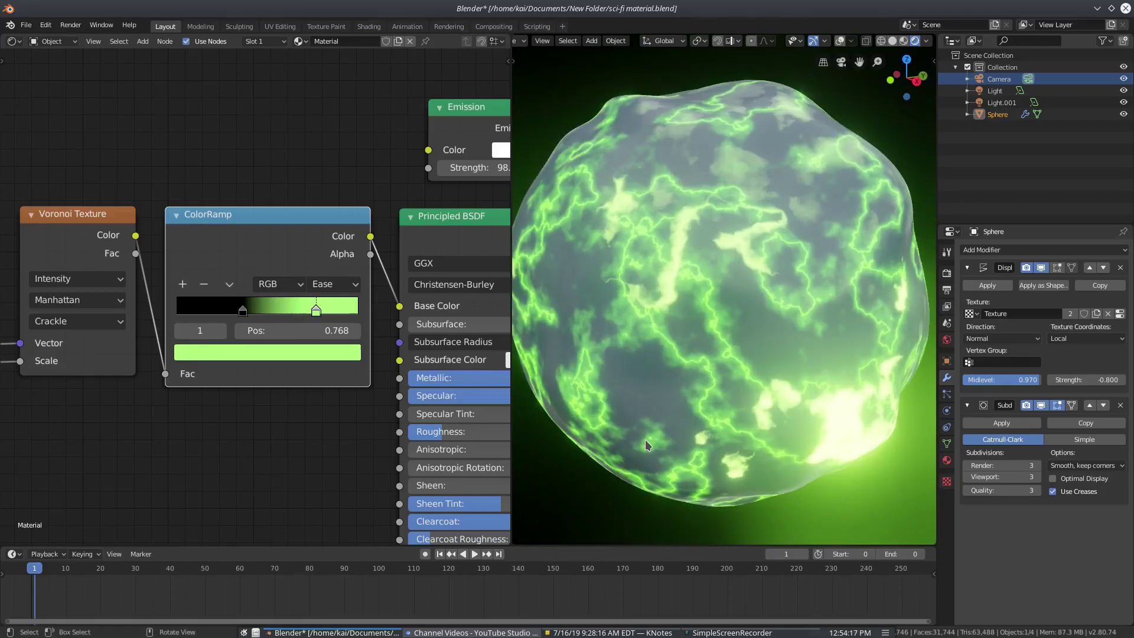
pyautogui.moveTo(646, 444); pyautogui.dragTo(623, 360, button='middle')
pyautogui.scroll(-3, 741, 381)
# Step: Select the Principled BSDF fed by this ColorRamp and review its metallic, specular, roughness and clearcoat settings against the sphere's surface
pyautogui.moveTo(212, 431); pyautogui.dragTo(161, 421, button='middle')
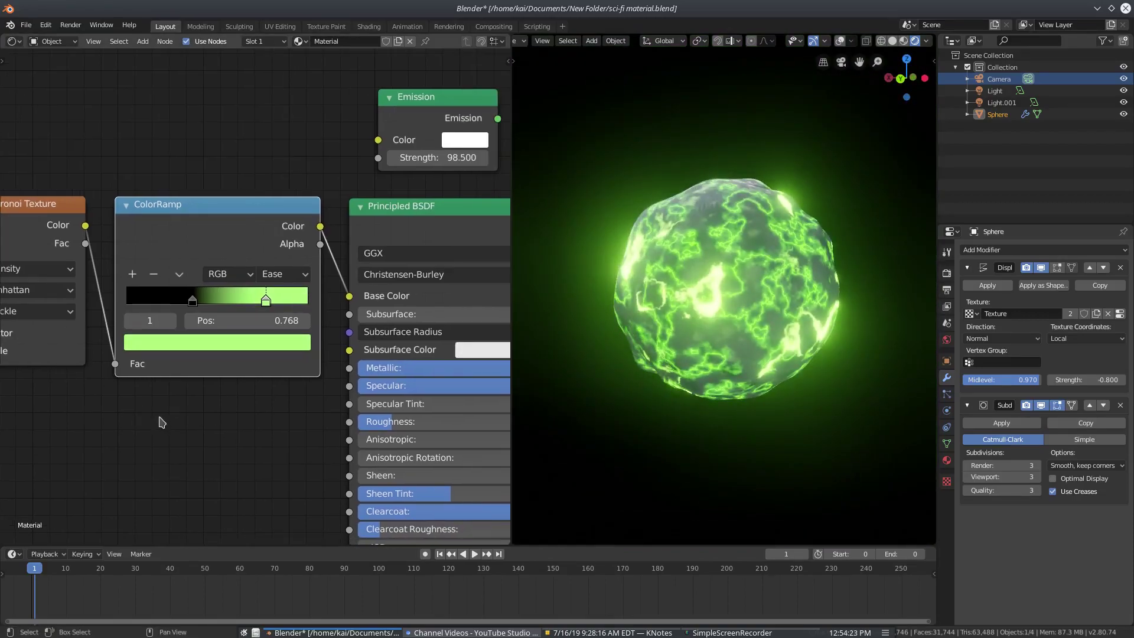
pyautogui.moveTo(288, 394); pyautogui.dragTo(163, 287, button='middle')
pyautogui.scroll(-4, 224, 272)
pyautogui.moveTo(259, 291); pyautogui.dragTo(275, 300, button='middle')
pyautogui.click(309, 169)
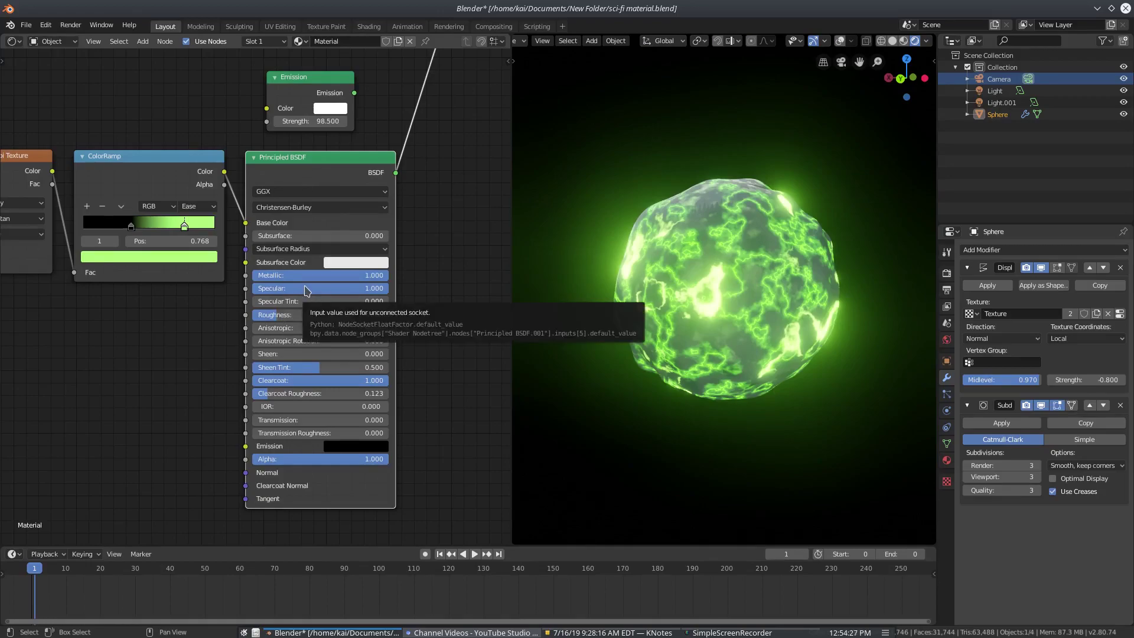
pyautogui.moveTo(615, 380); pyautogui.dragTo(698, 451, button='middle')
pyautogui.moveTo(552, 380); pyautogui.dragTo(716, 413, button='middle')
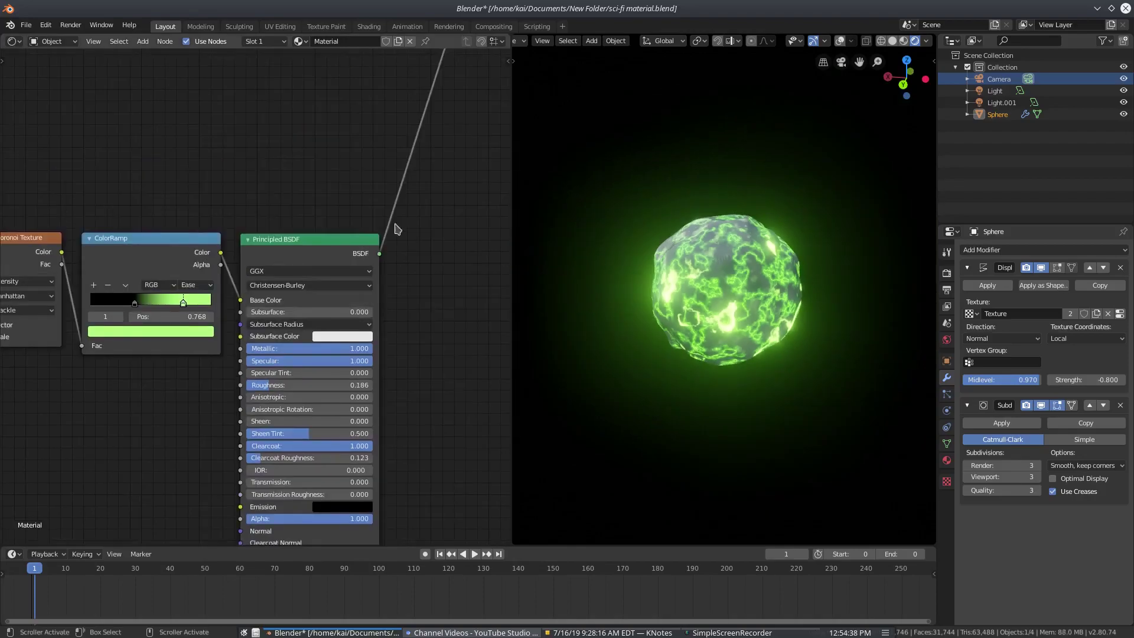
# Step: Trace the Principled BSDF's shader link up to the row of three Mix Shaders and look over the neighbouring branches
pyautogui.scroll(-5, 397, 229)
pyautogui.moveTo(394, 112); pyautogui.dragTo(375, 230, button='middle')
pyautogui.moveTo(443, 95); pyautogui.dragTo(334, 274, button='middle')
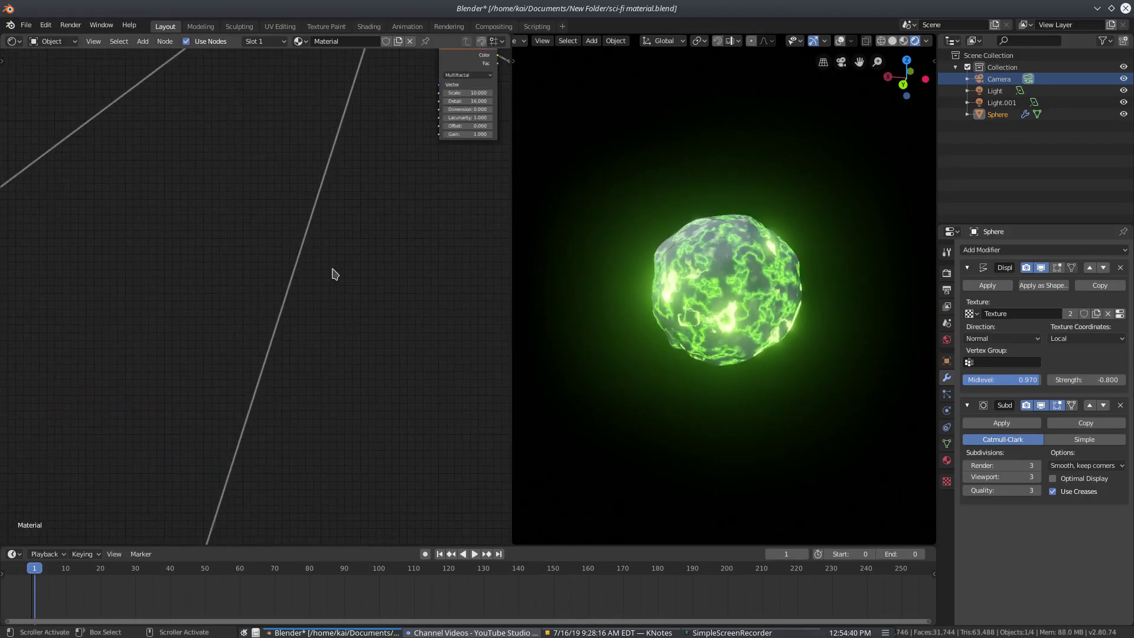
pyautogui.moveTo(418, 59); pyautogui.dragTo(378, 264, button='middle')
pyautogui.moveTo(136, 296); pyautogui.dragTo(239, 317, button='middle')
pyautogui.scroll(-5, 219, 339)
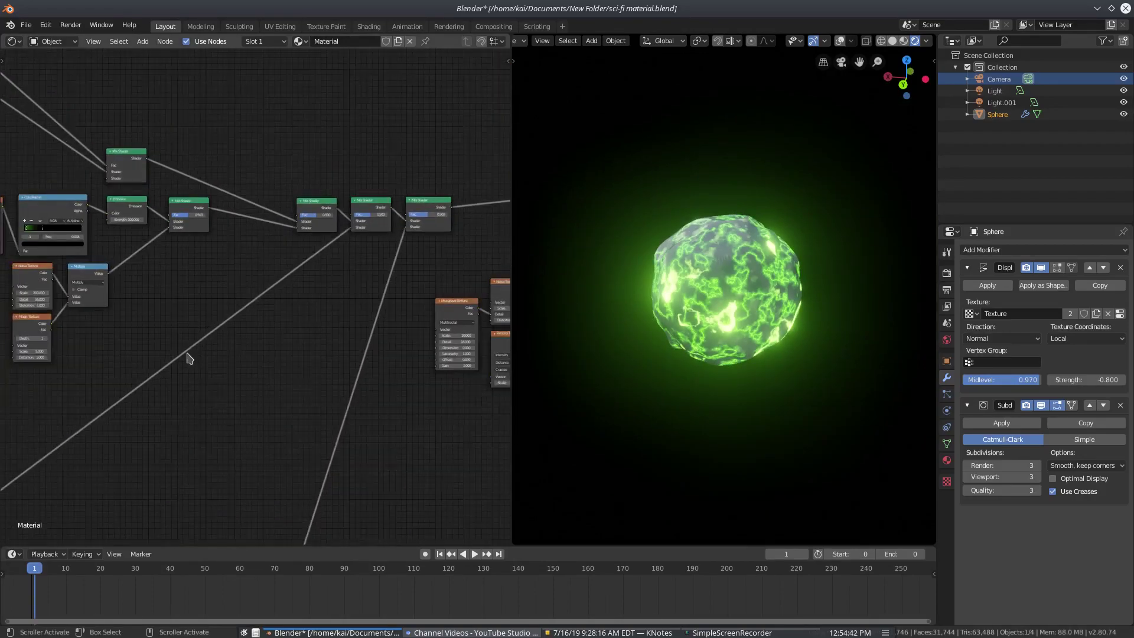
pyautogui.moveTo(135, 347); pyautogui.dragTo(369, 338, button='middle')
pyautogui.scroll(-4, 354, 341)
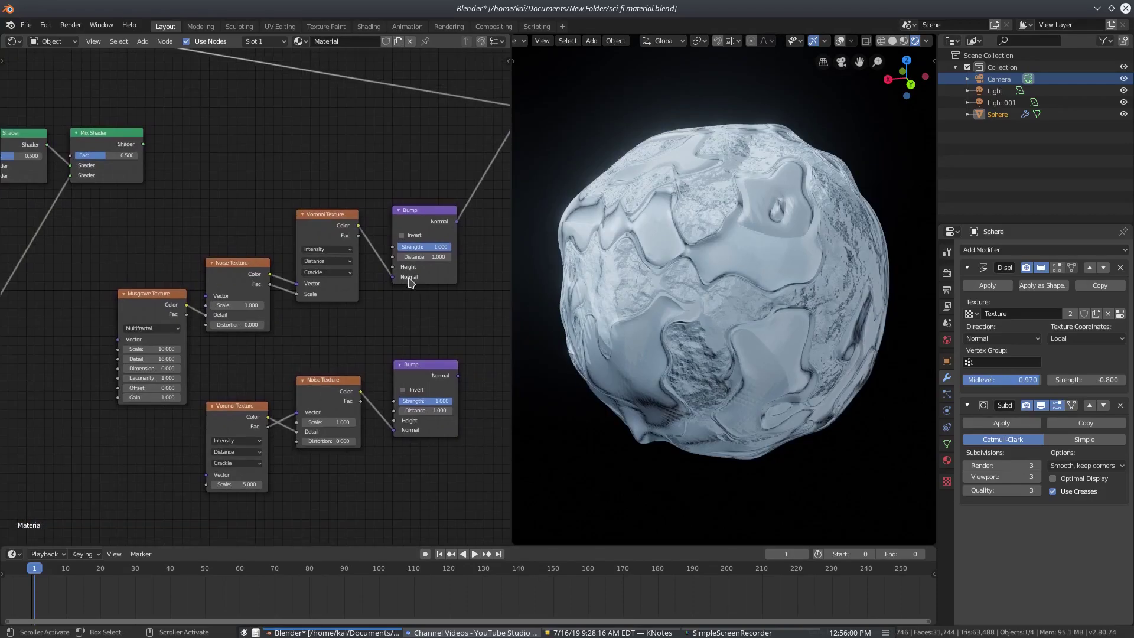
# Step: Check the Musgrave Texture's type options, keep Multifractal, and nudge the node up beside the upper bump branch's Noise Texture
pyautogui.moveTo(144, 351); pyautogui.dragTo(119, 337)
pyautogui.scroll(3, 146, 321)
pyautogui.hotkey('ctrl', 'z')
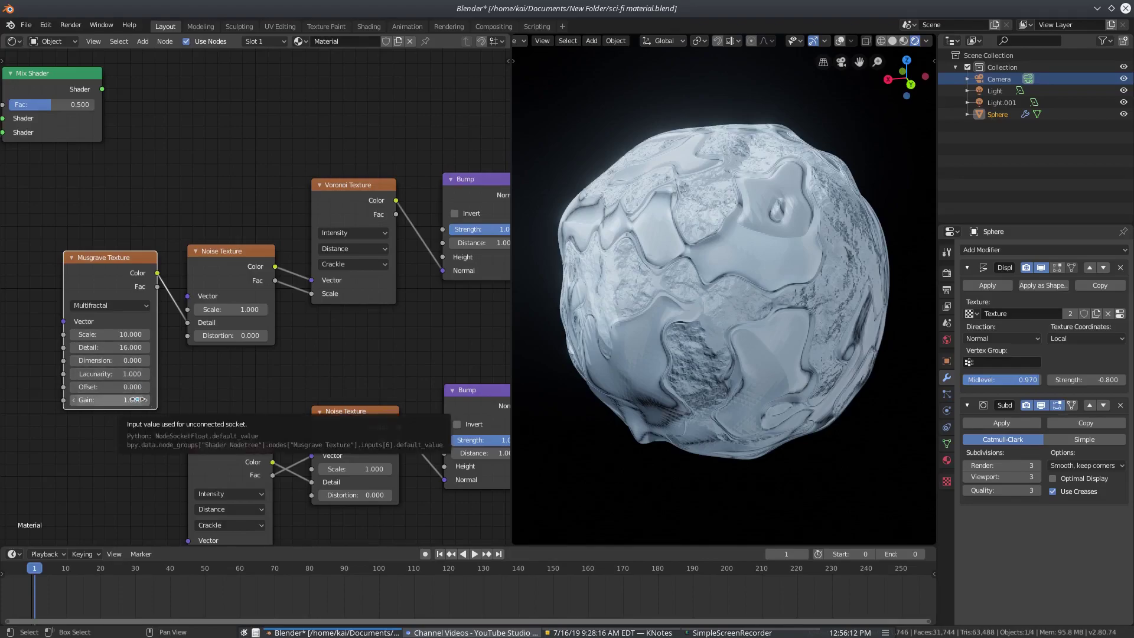
pyautogui.click(130, 305)
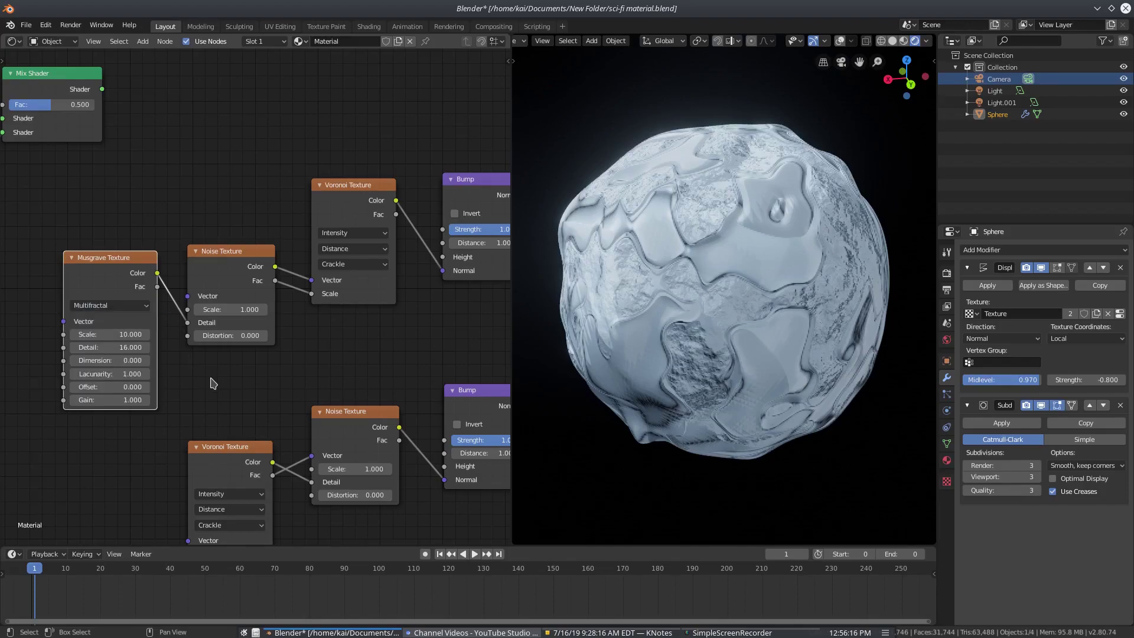
pyautogui.moveTo(122, 263); pyautogui.dragTo(123, 256)
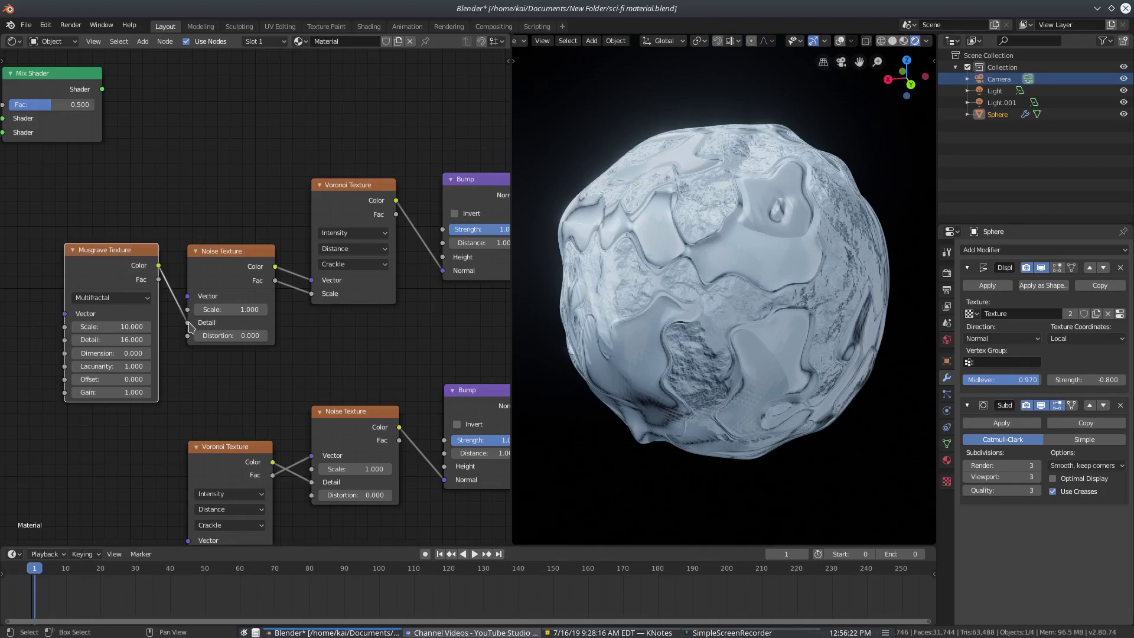
# Step: Try a distortion of 2.400 on the upper bump branch's Noise Texture and undo it
pyautogui.moveTo(198, 334); pyautogui.dragTo(266, 319)
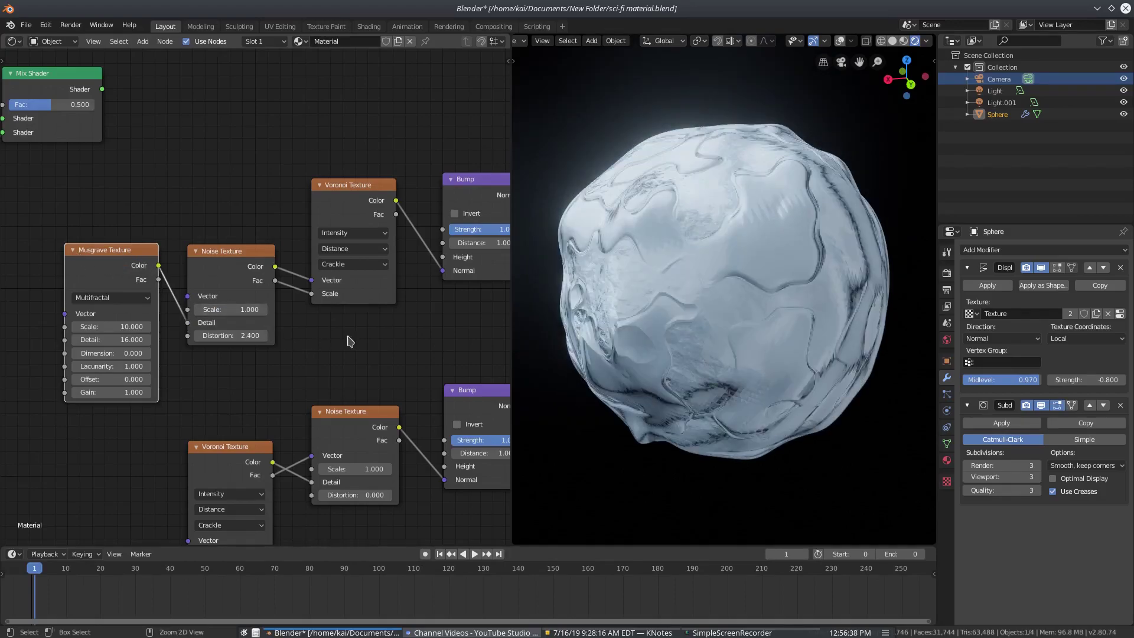
pyautogui.hotkey('ctrl', 'z')
# Step: Move the upper bump branch's Noise Texture slightly down to level its links with the Voronoi Texture, and check the Voronoi settings
pyautogui.hscroll(3, 357, 337)
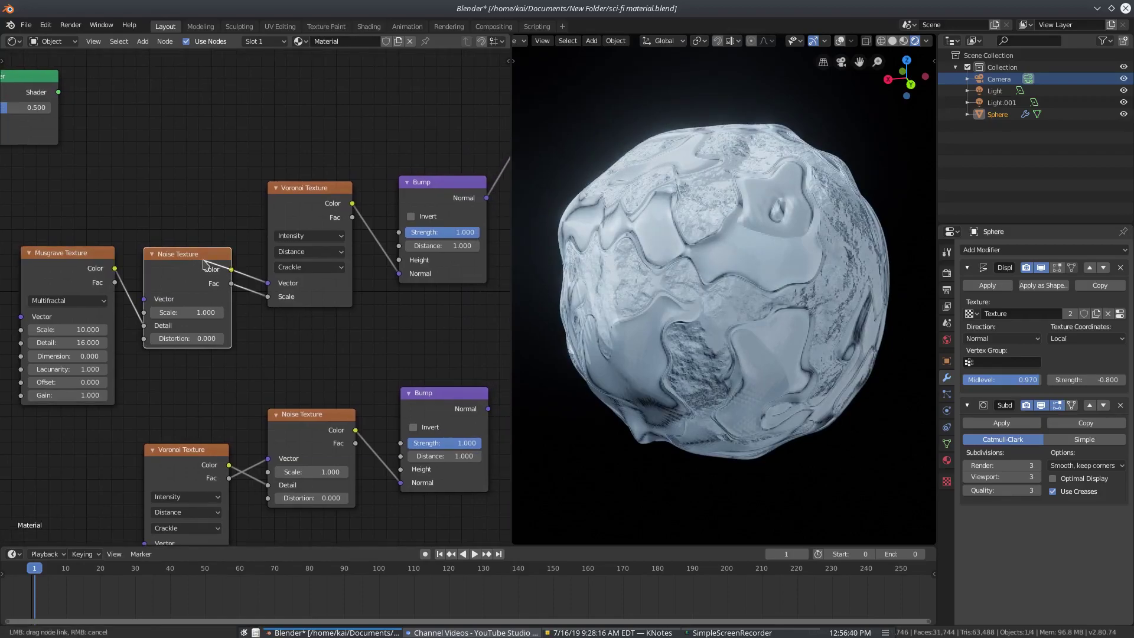
pyautogui.moveTo(204, 263); pyautogui.dragTo(228, 272)
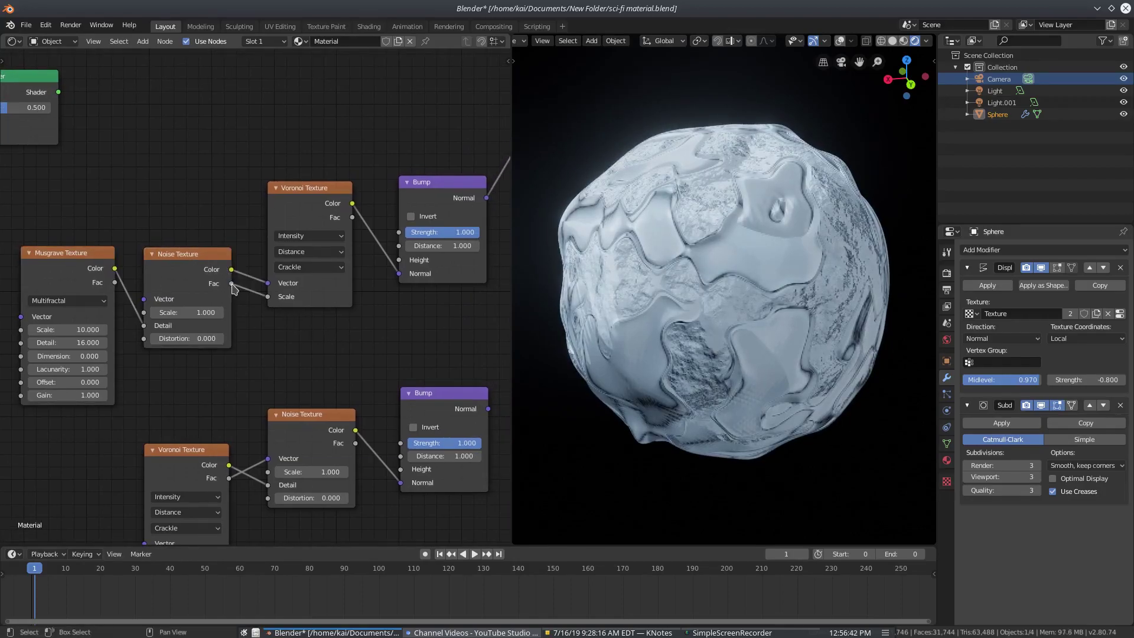
pyautogui.moveTo(206, 249); pyautogui.dragTo(215, 260)
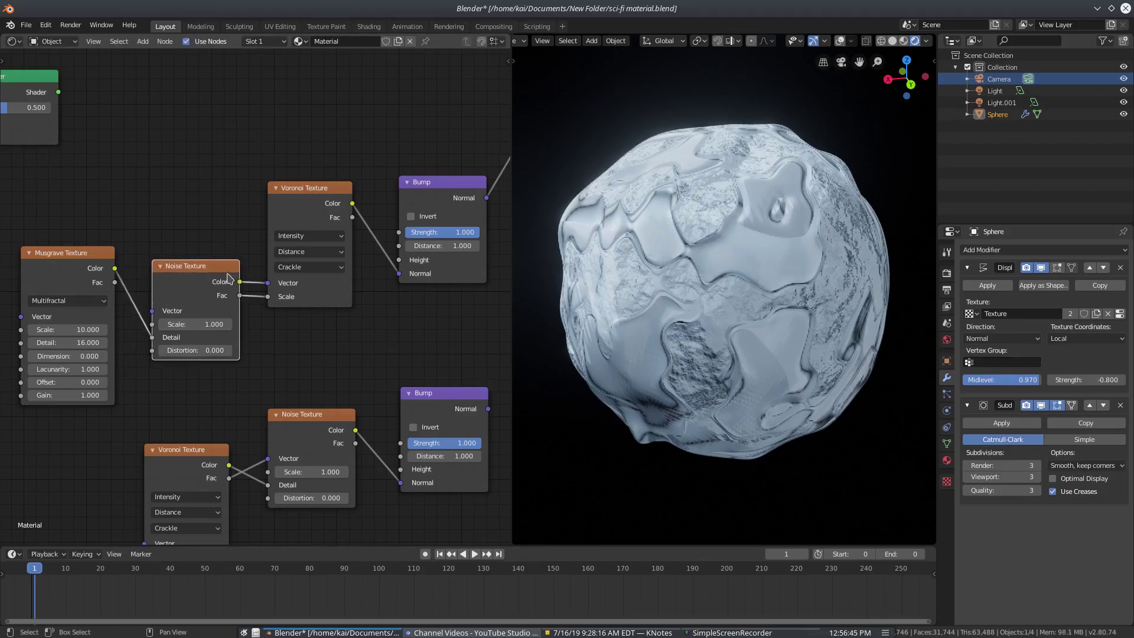
pyautogui.moveTo(353, 343); pyautogui.dragTo(328, 338, button='middle')
pyautogui.click(302, 231)
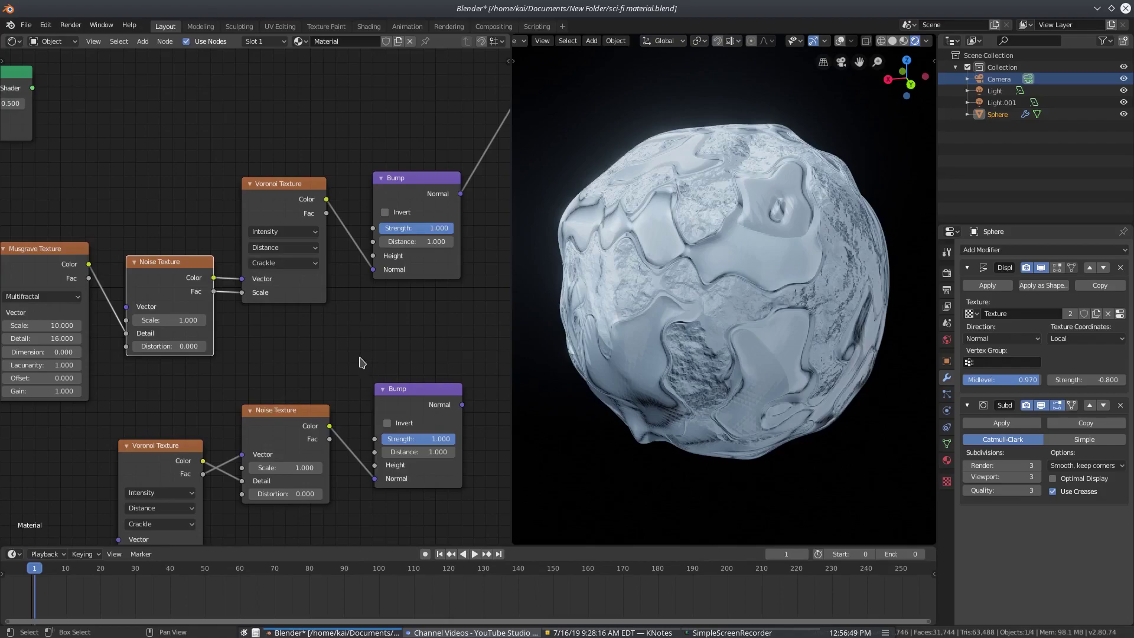
# Step: Search for the Bump node and add it near the upper Voronoi Texture
pyautogui.scroll(2, 363, 348)
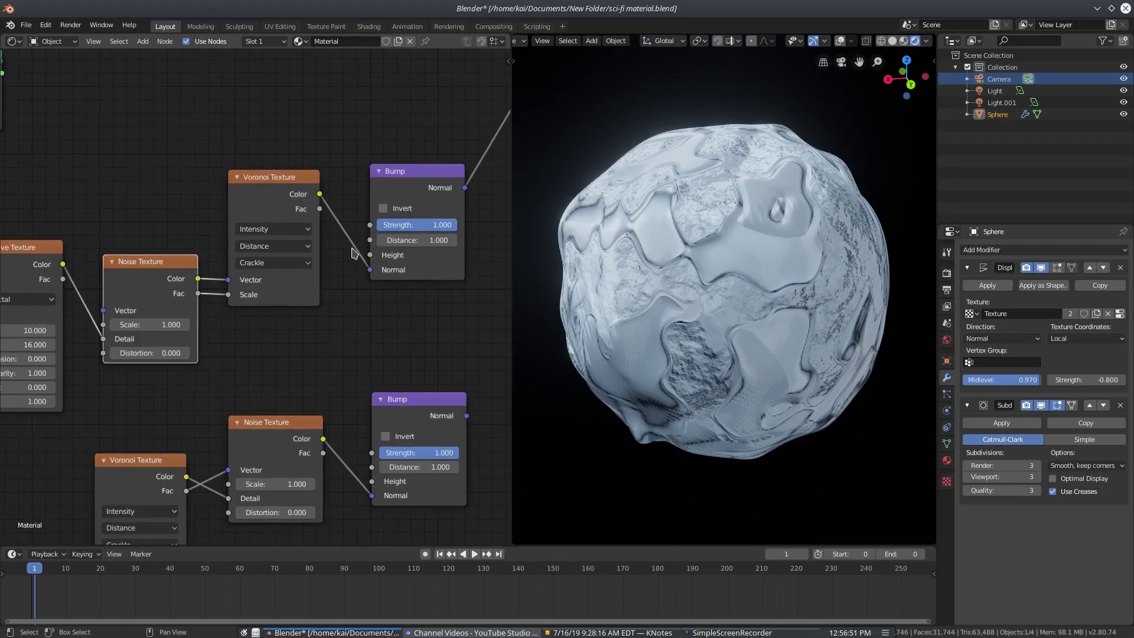
pyautogui.hotkey('shift', 'a')
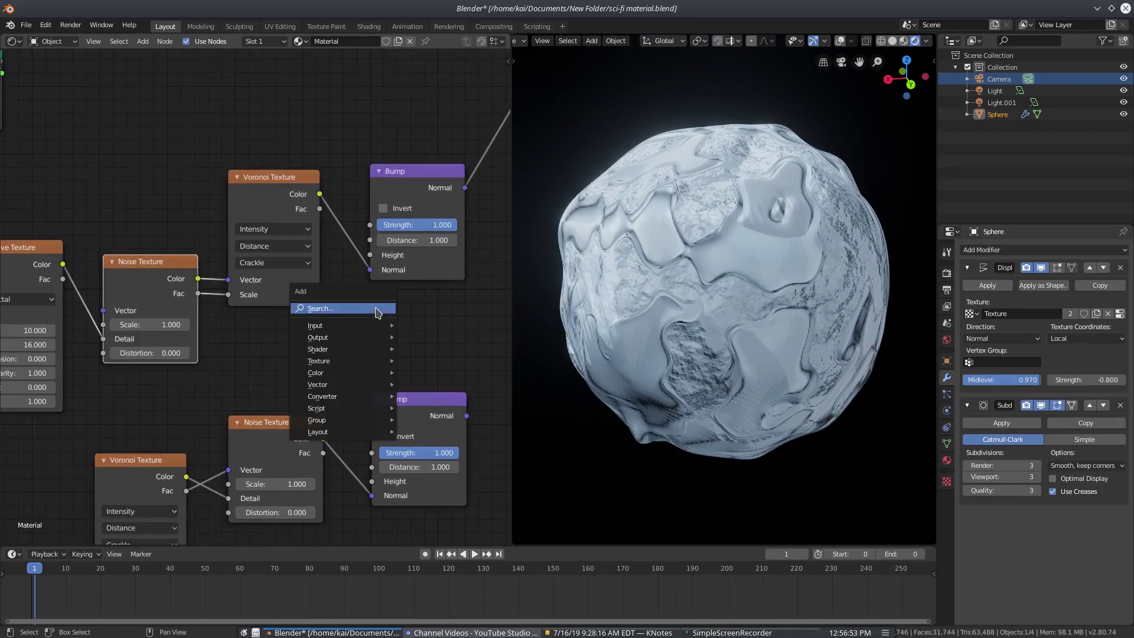
pyautogui.click(374, 308)
pyautogui.write('bump')
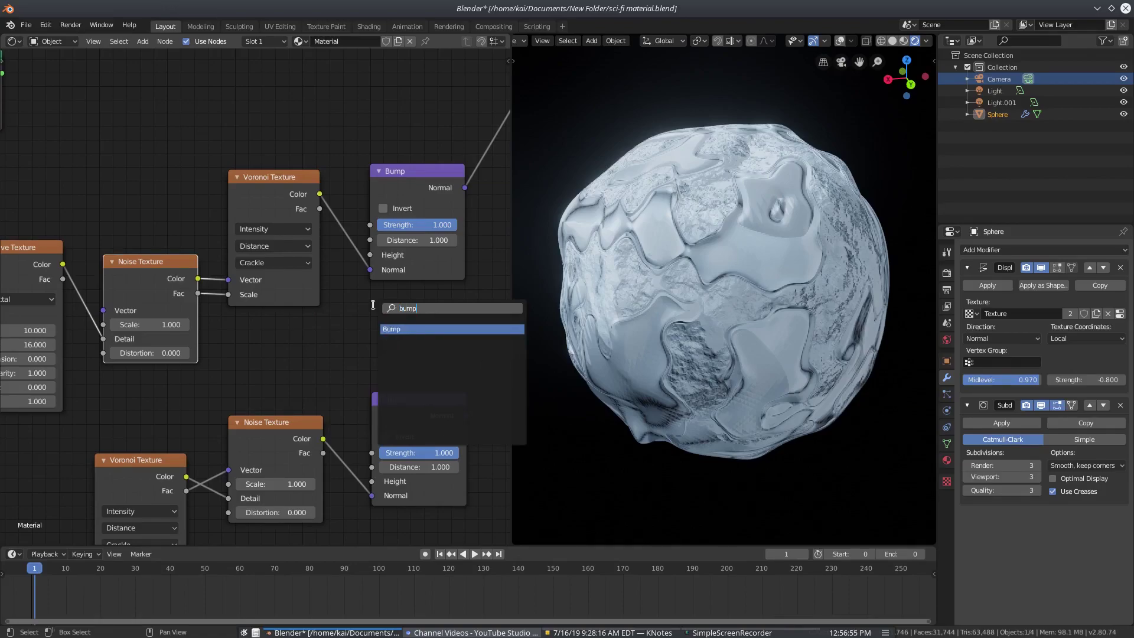
pyautogui.press('Return')
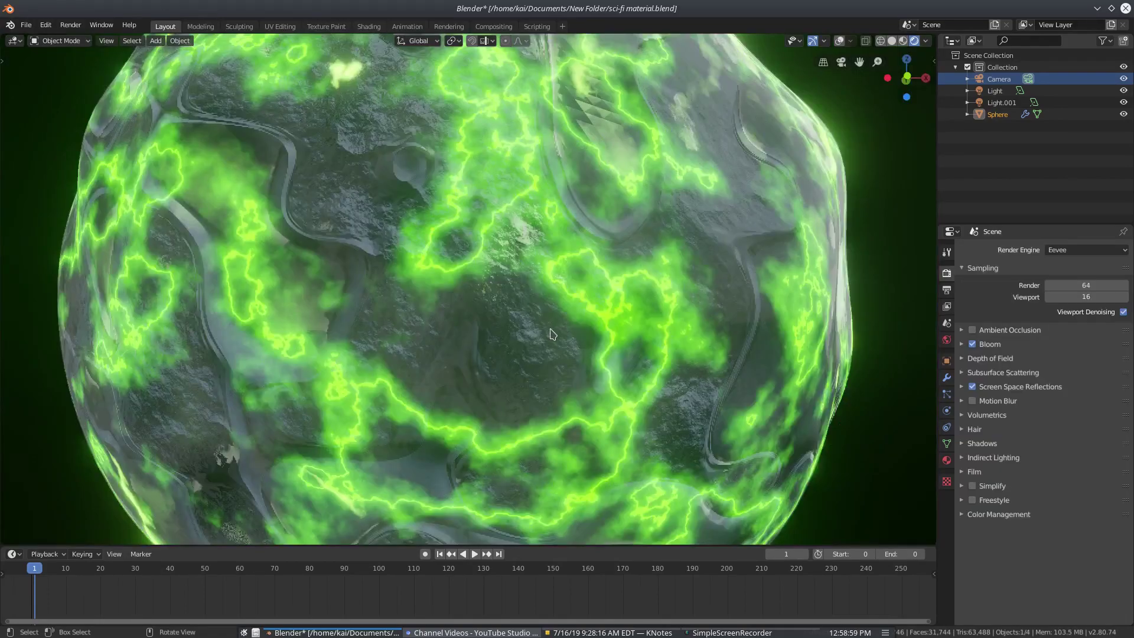
# Step: Inspect the finished glowing material across the whole sphere
pyautogui.scroll(-4, 550, 329)
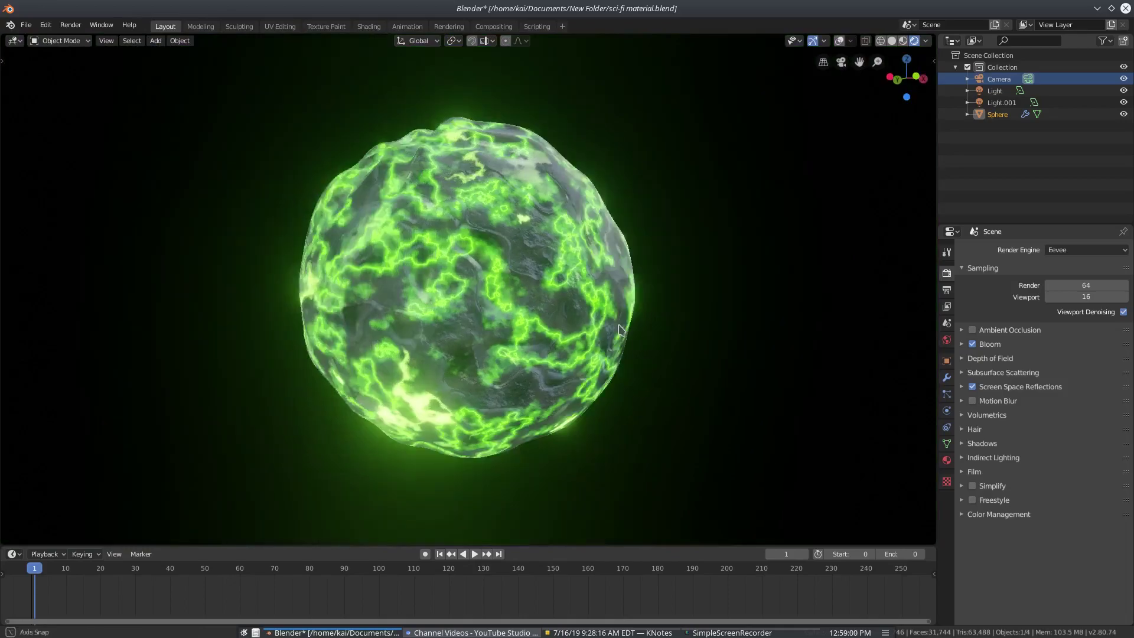